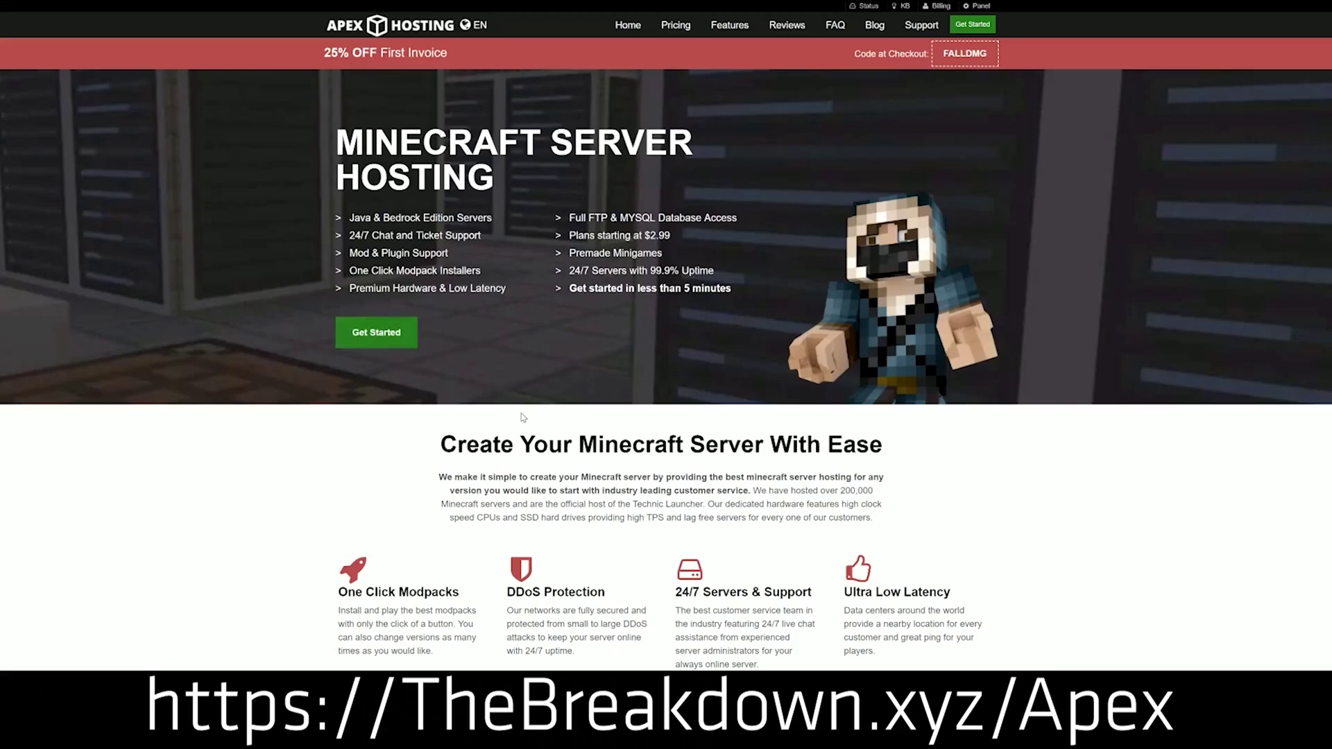
Scroll to the Apex Hosting features grid and highlight the Automated Backups and Instant Setup descriptions.
scroll(516, 373, "down", 3)
scroll(517, 372, "down", 1)
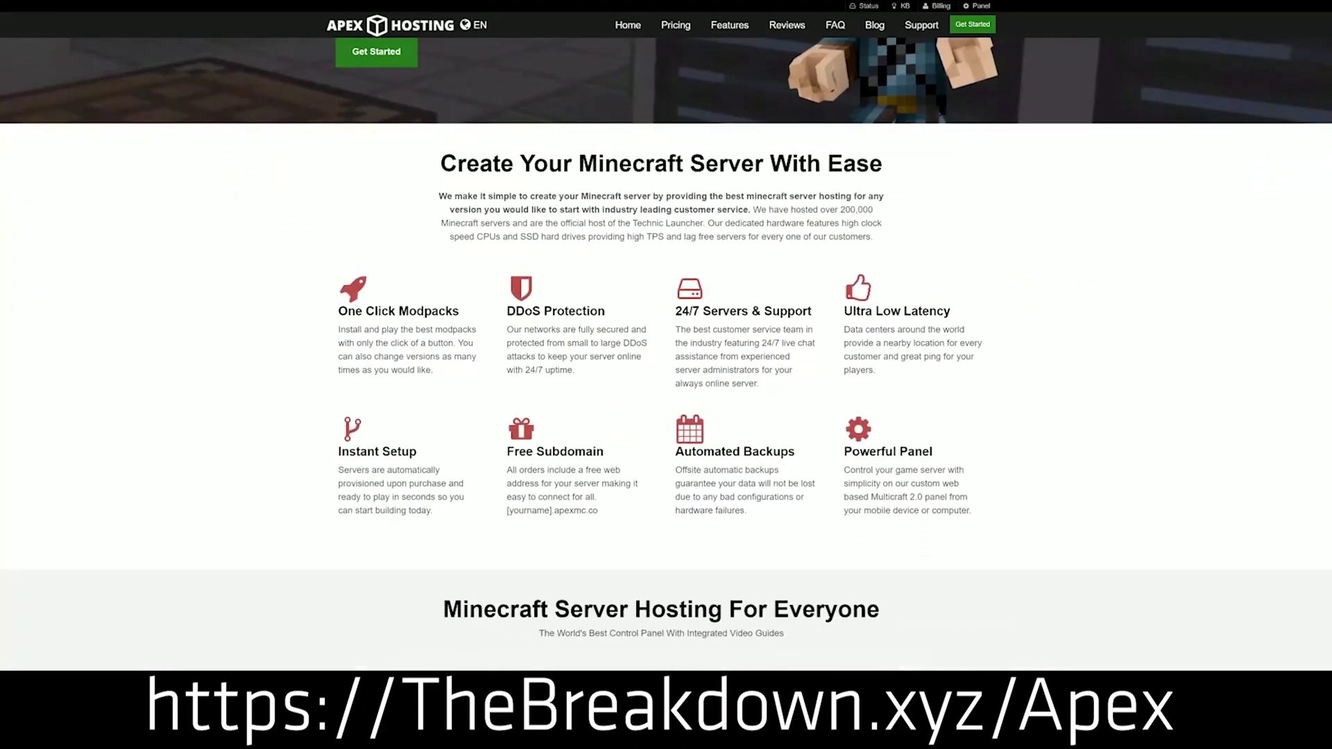
left_click_drag(335, 310, 813, 315)
left_click(675, 314)
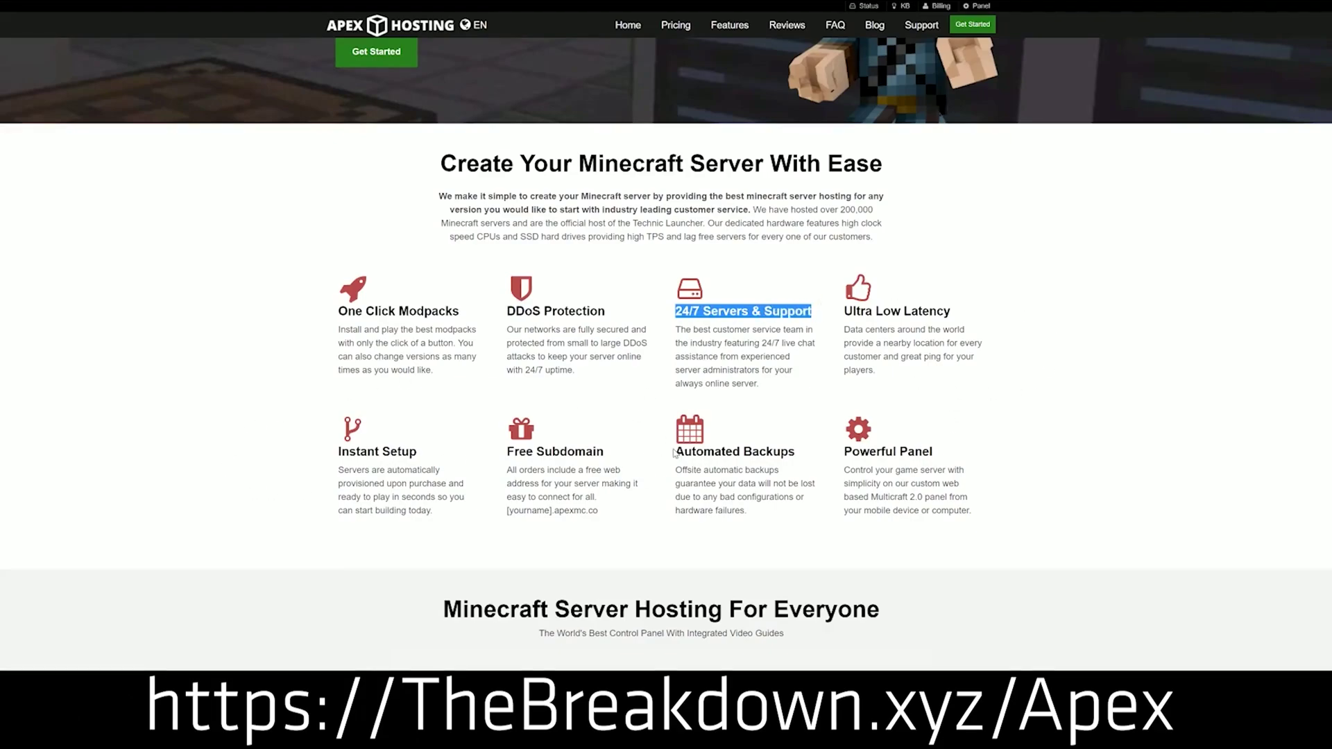
left_click_drag(675, 452, 835, 452)
left_click(449, 482)
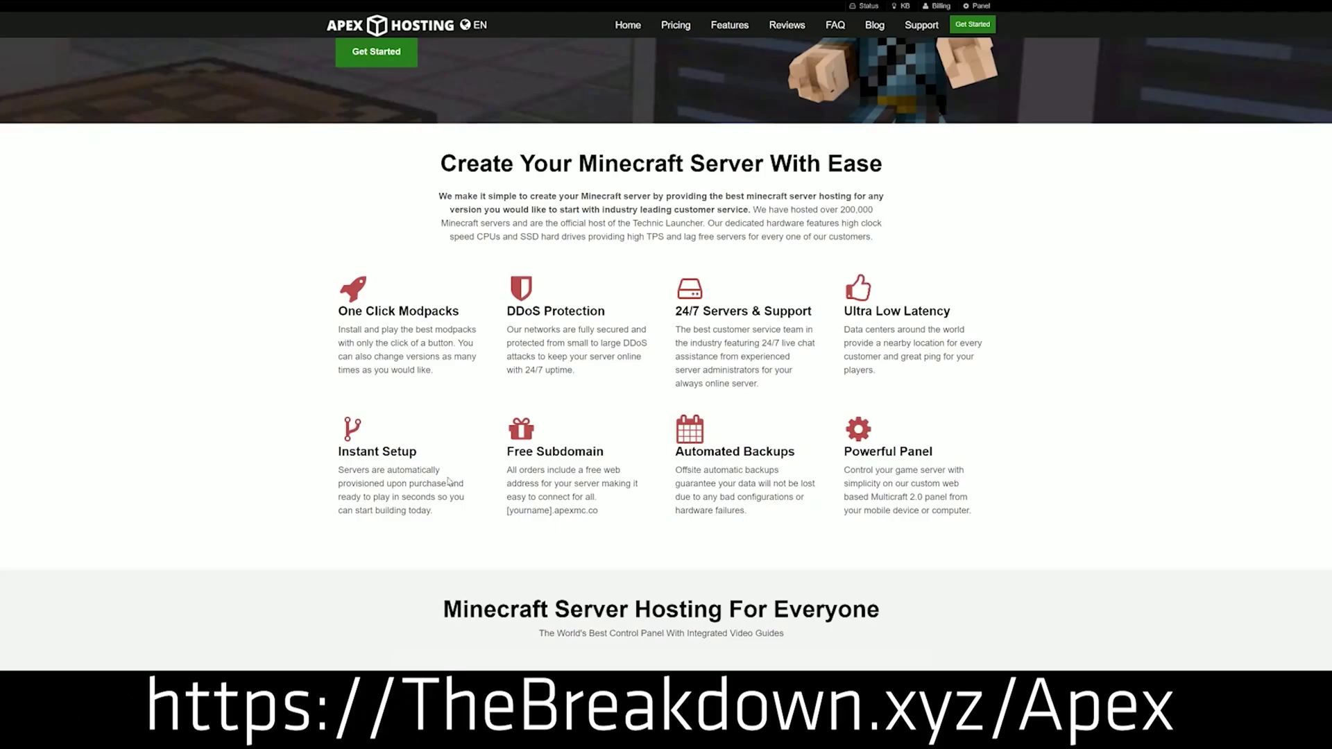
left_click_drag(443, 513, 337, 451)
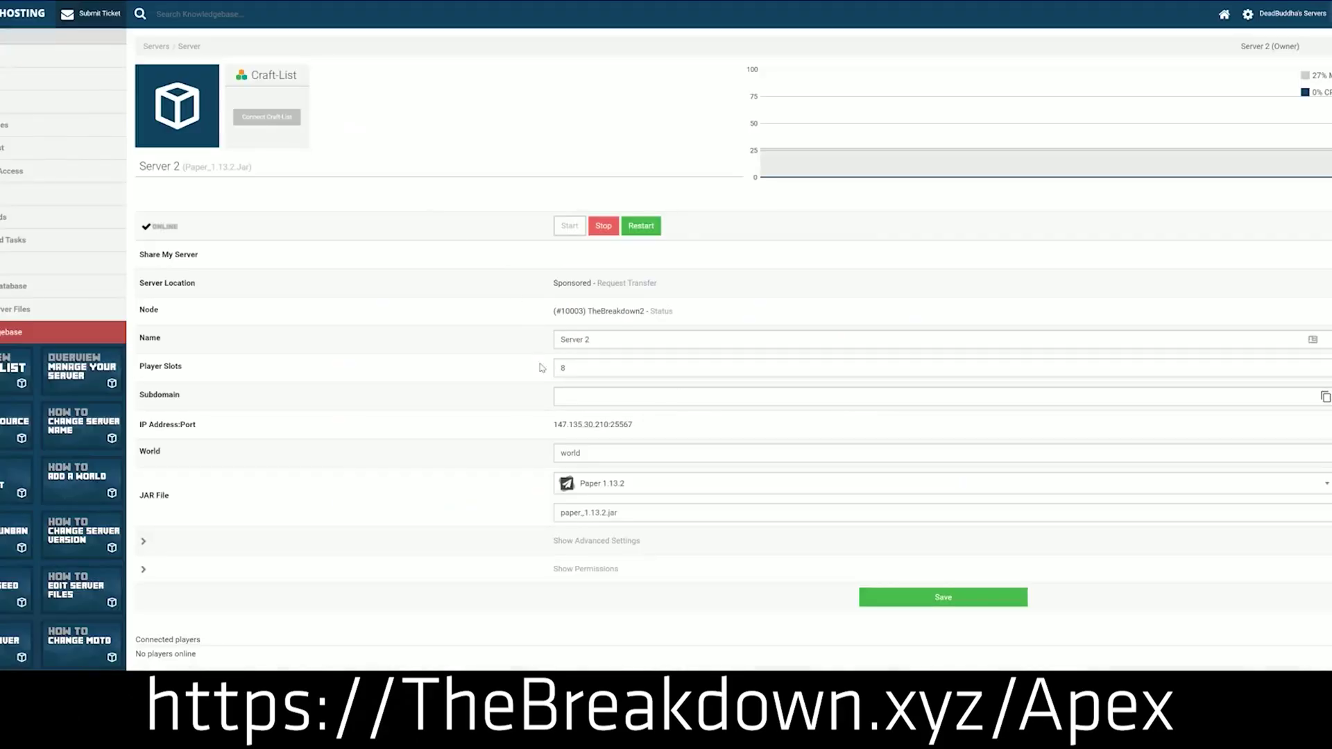
Expand Server 2's JAR File dropdown and browse the Paper, CraftBukkit and vanilla versions.
left_click(628, 493)
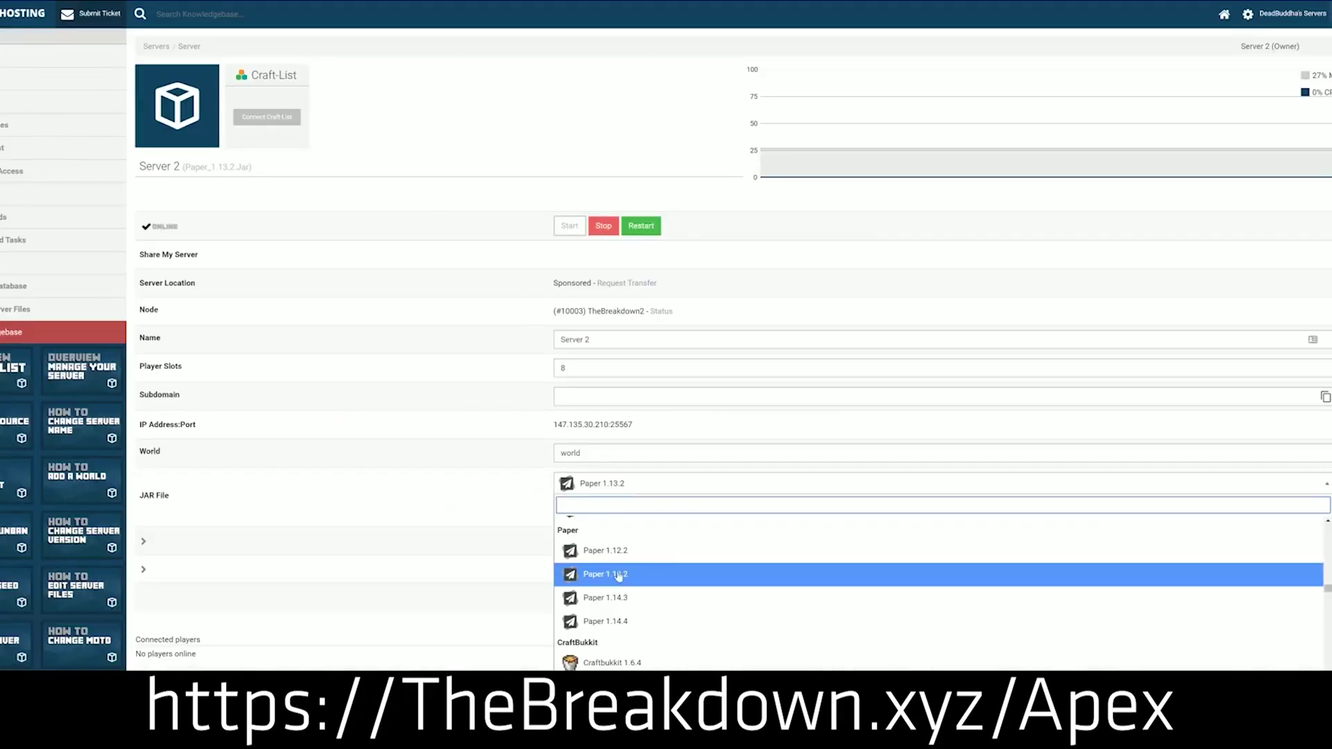
scroll(618, 600, "down", 3)
scroll(620, 602, "up", 5)
scroll(620, 602, "up", 2)
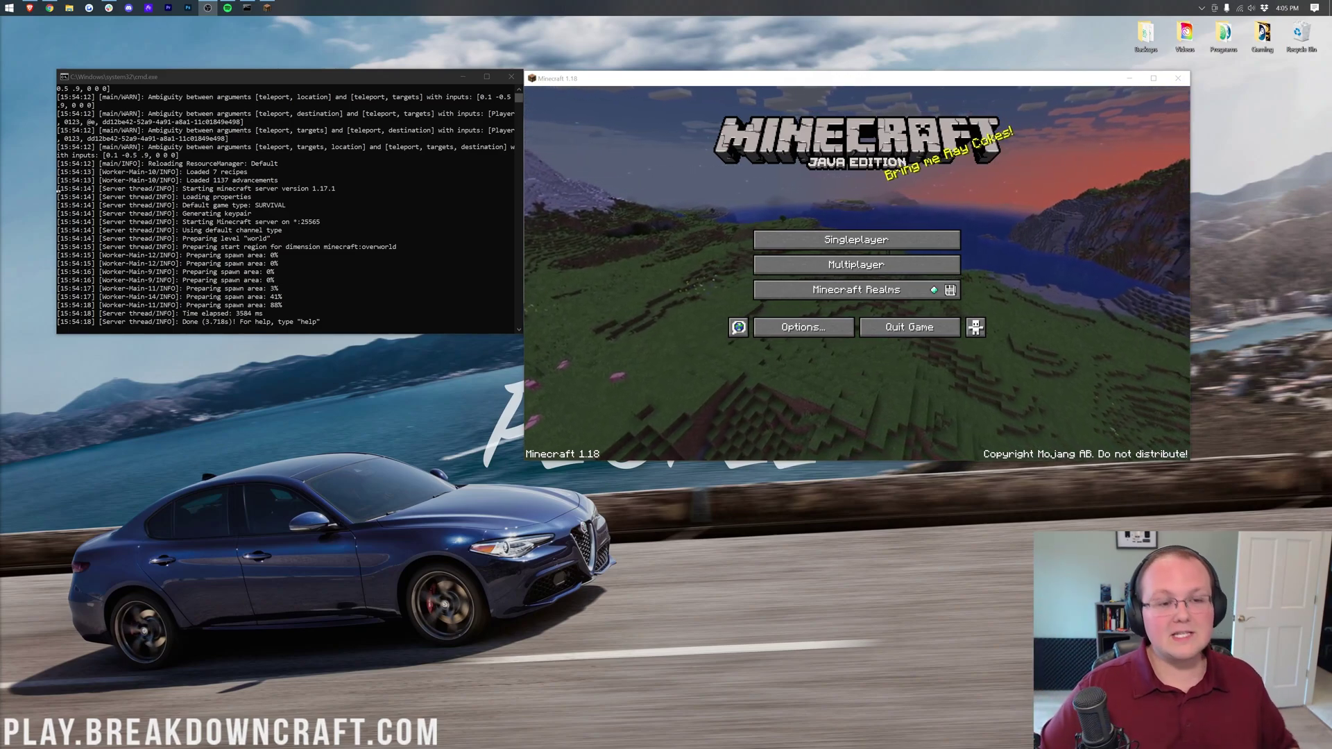
left_click(397, 220)
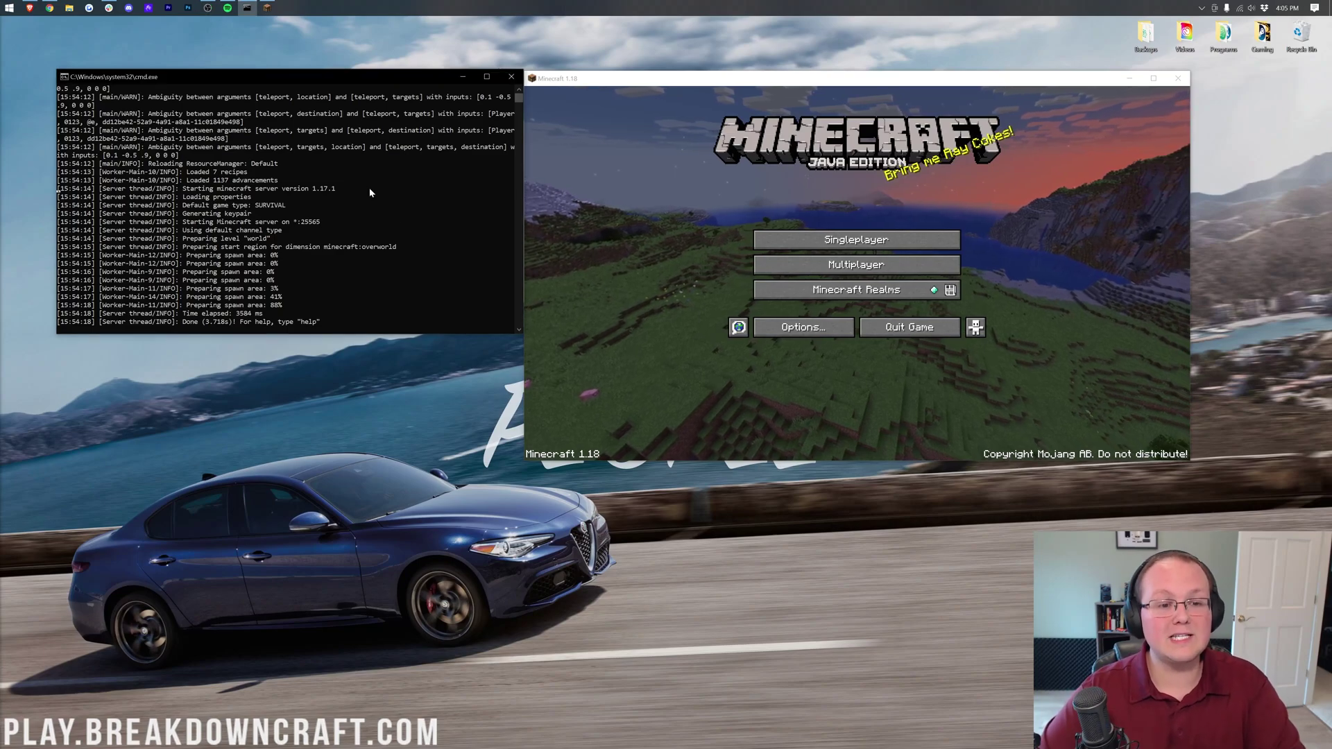
left_click_drag(365, 189, 182, 189)
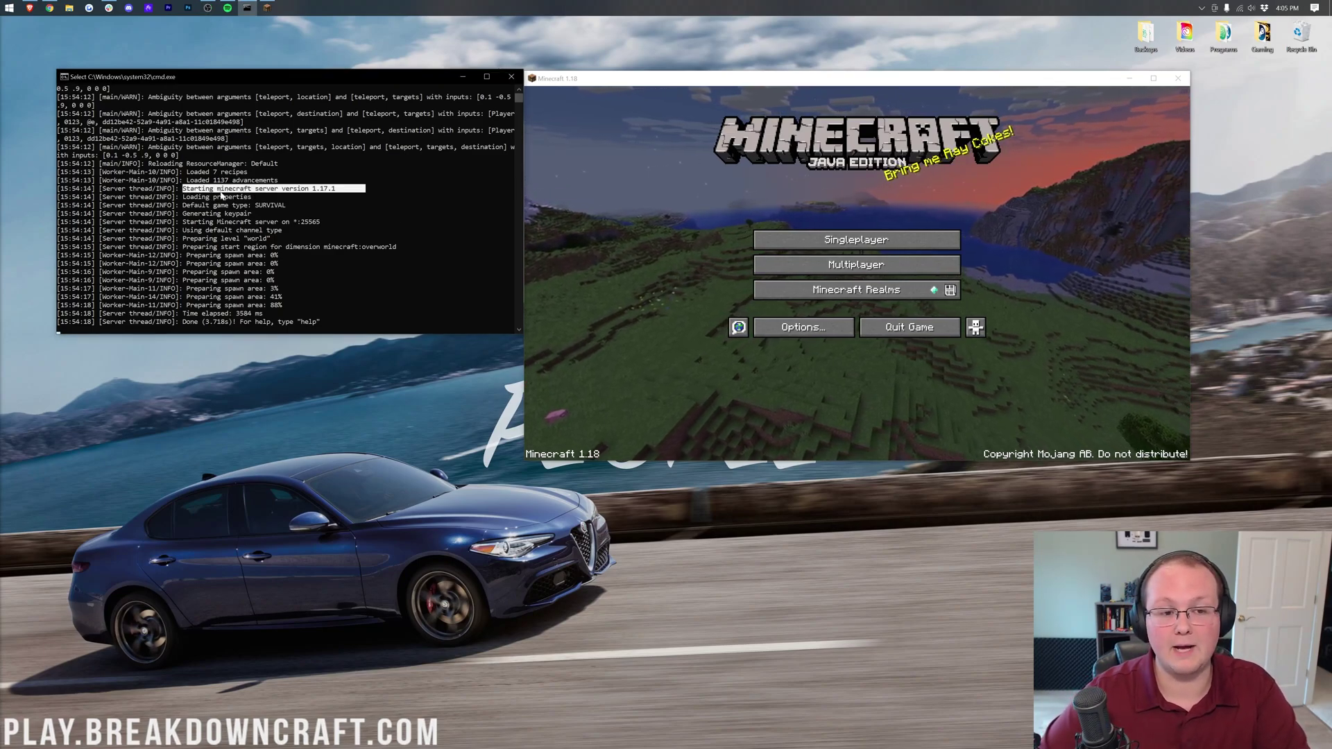
left_click(833, 251)
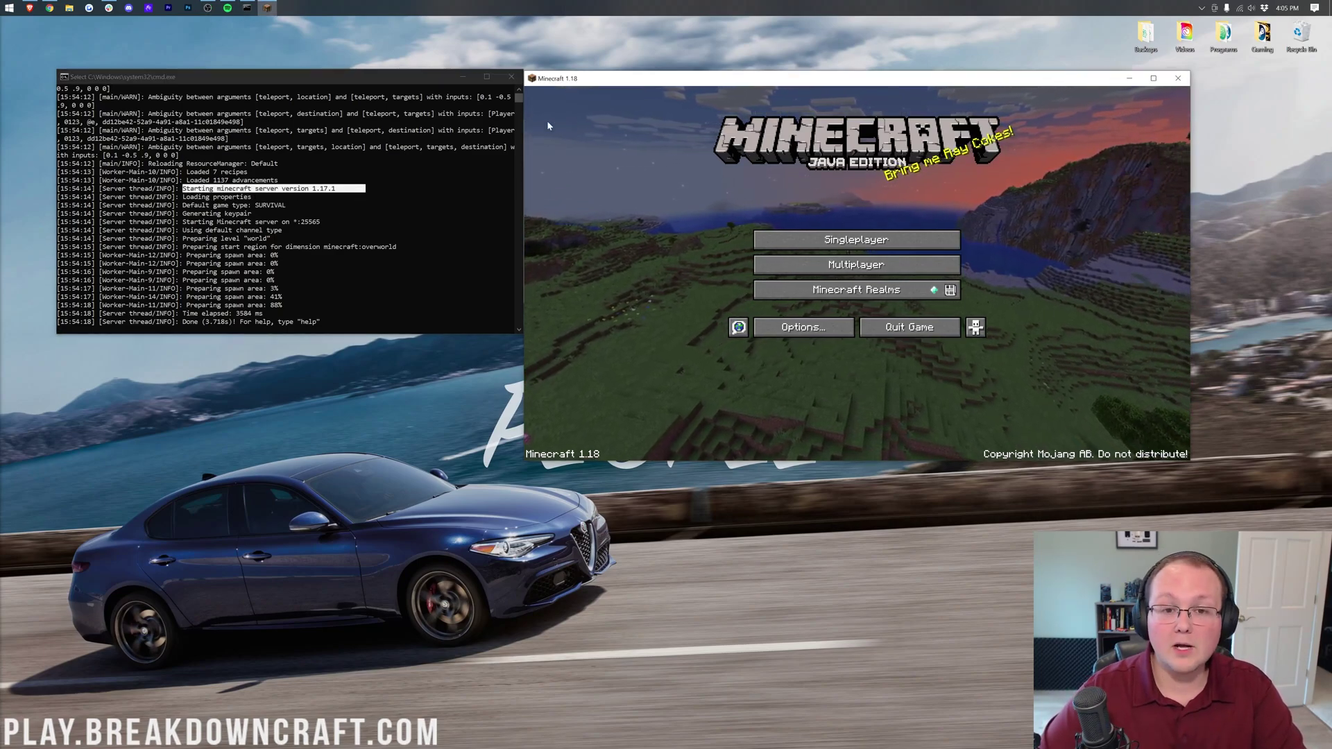
left_click(808, 272)
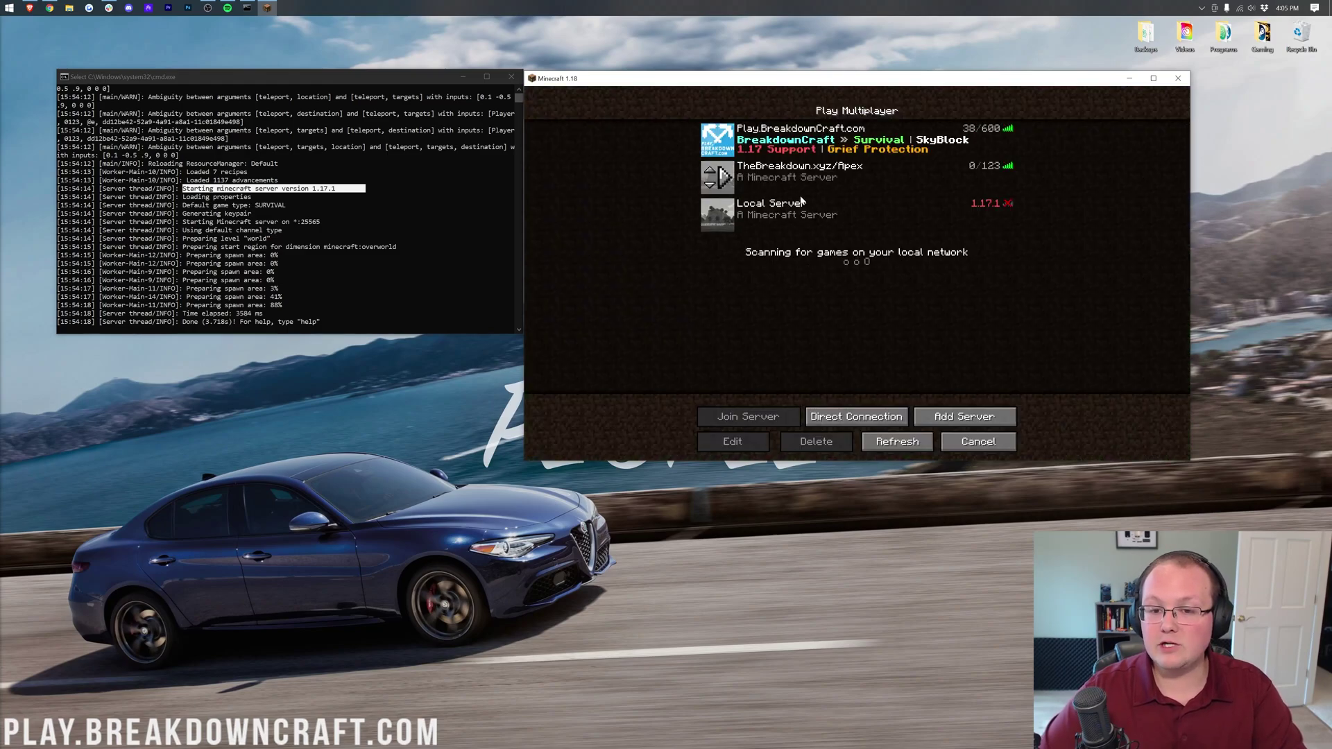
double_click(801, 208)
left_click(877, 305)
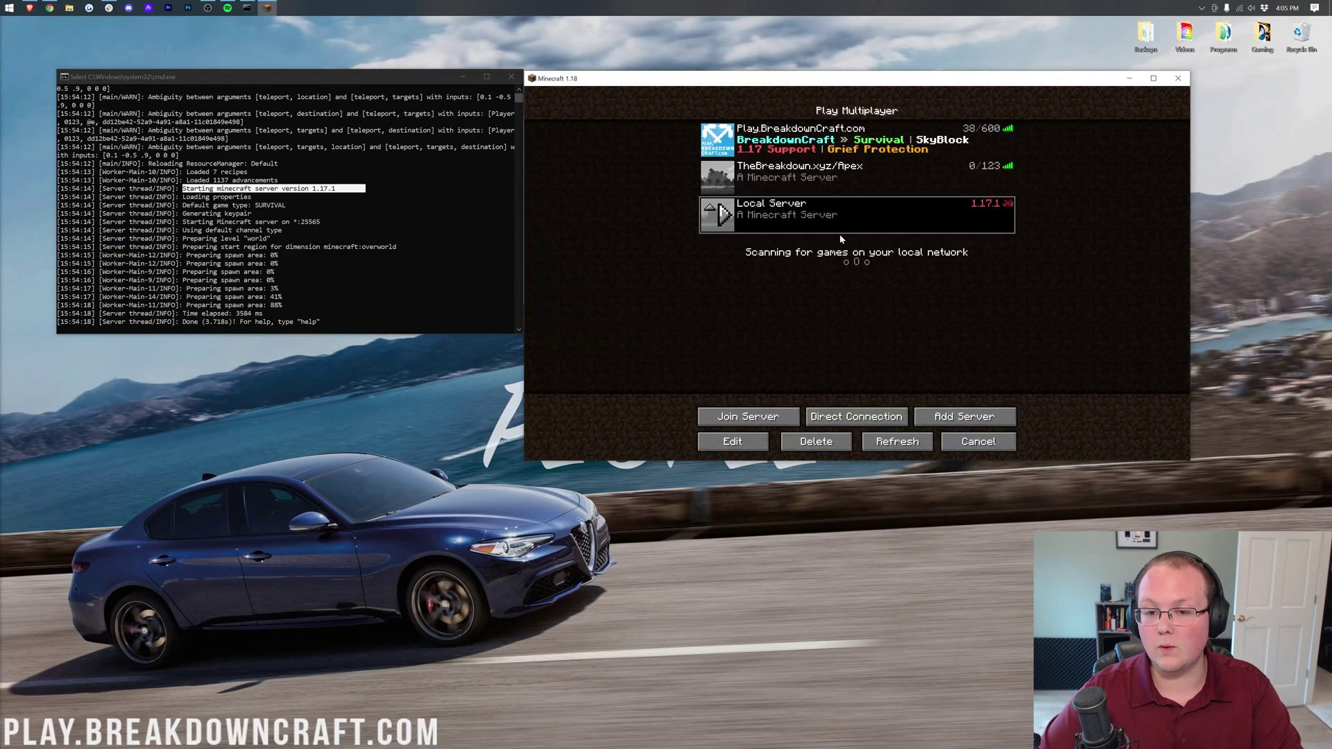
left_click(716, 215)
left_click(870, 298)
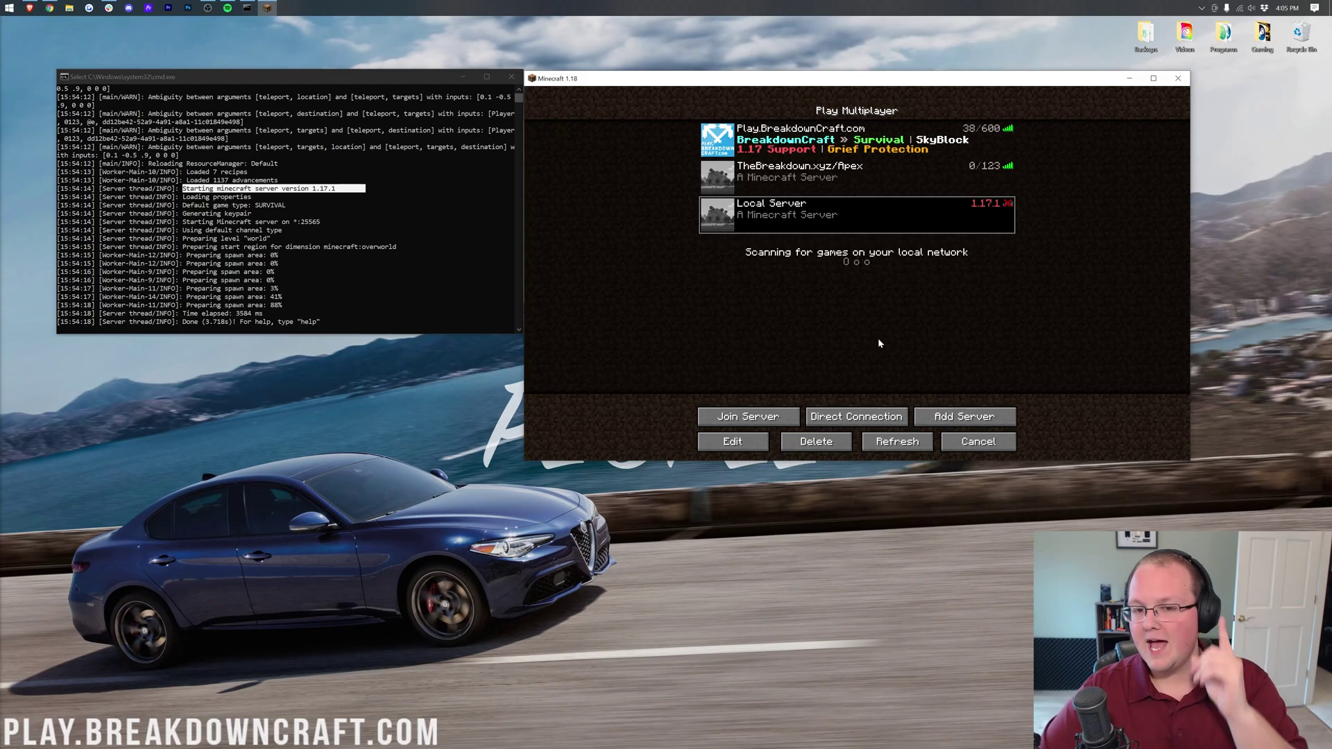
left_click(968, 439)
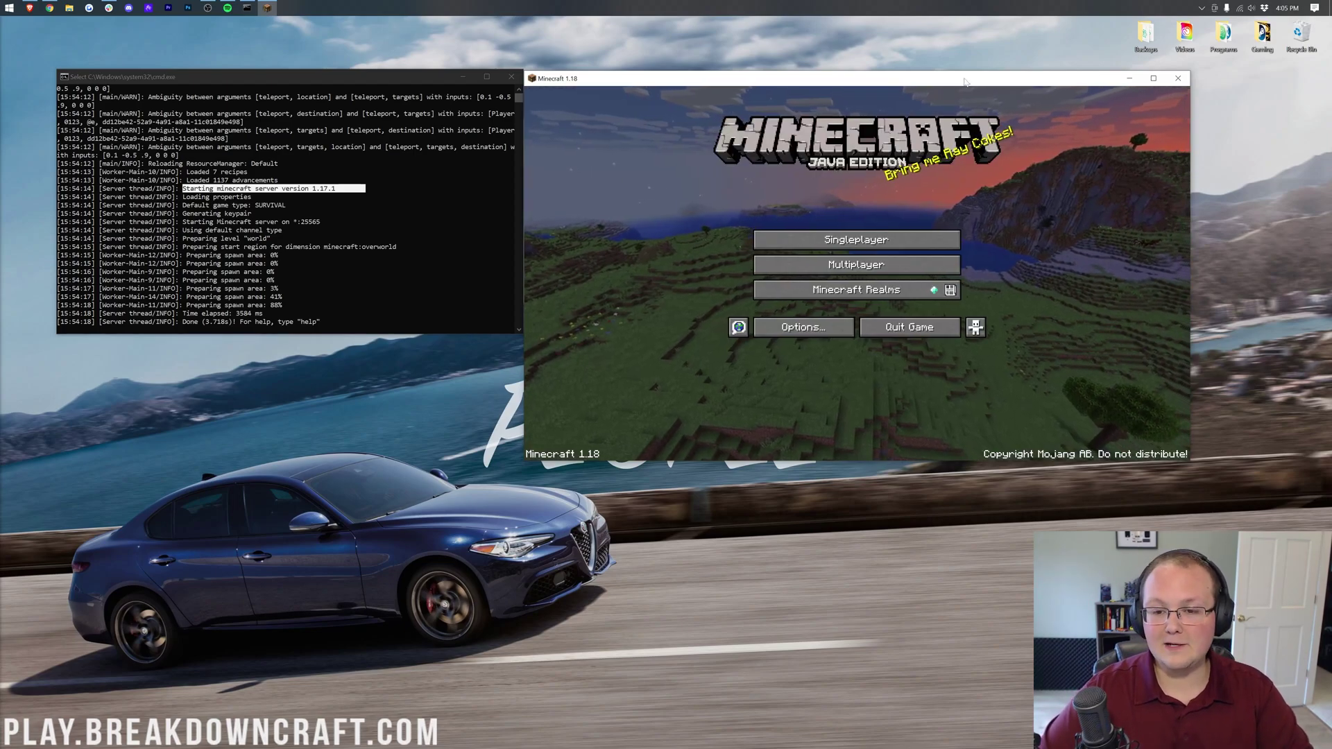
Minimize Minecraft, stop the 1.17.1 server with the 'stop' command, and close its console.
left_click(1129, 78)
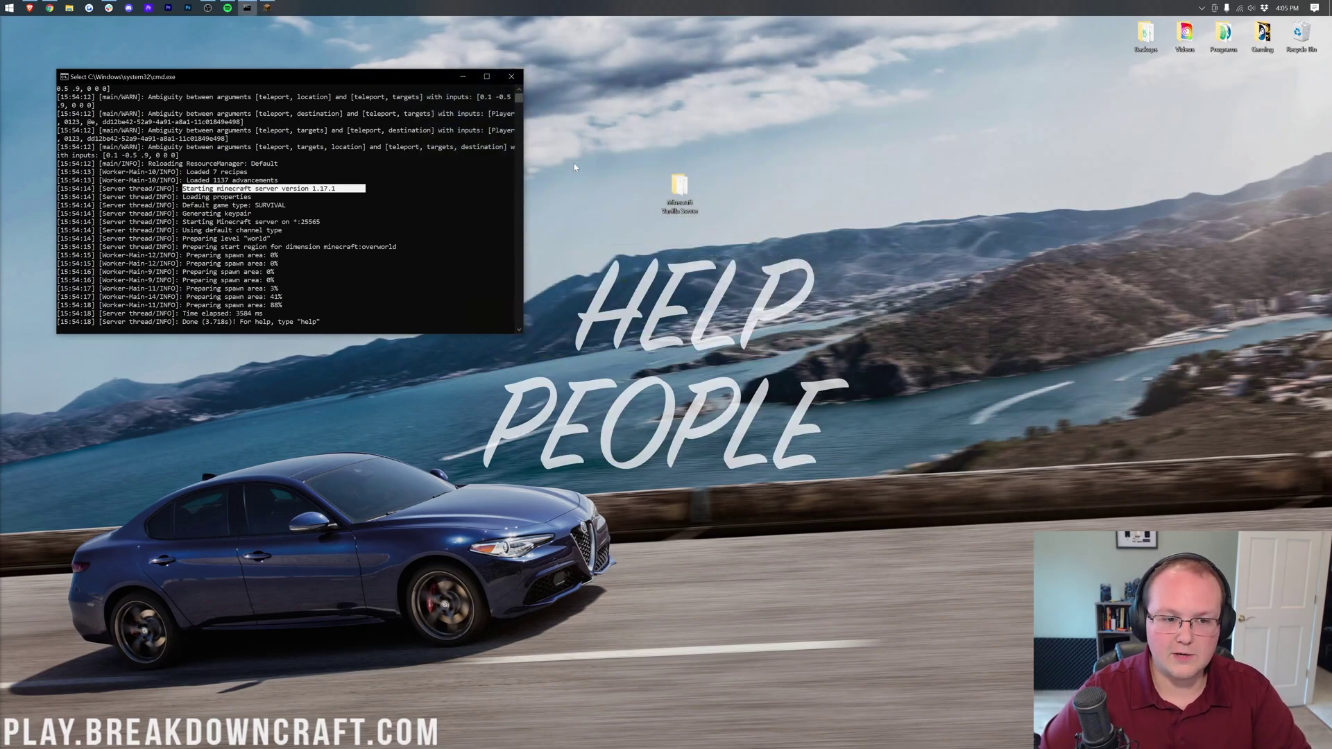
left_click(249, 205)
type("stop")
key("Return")
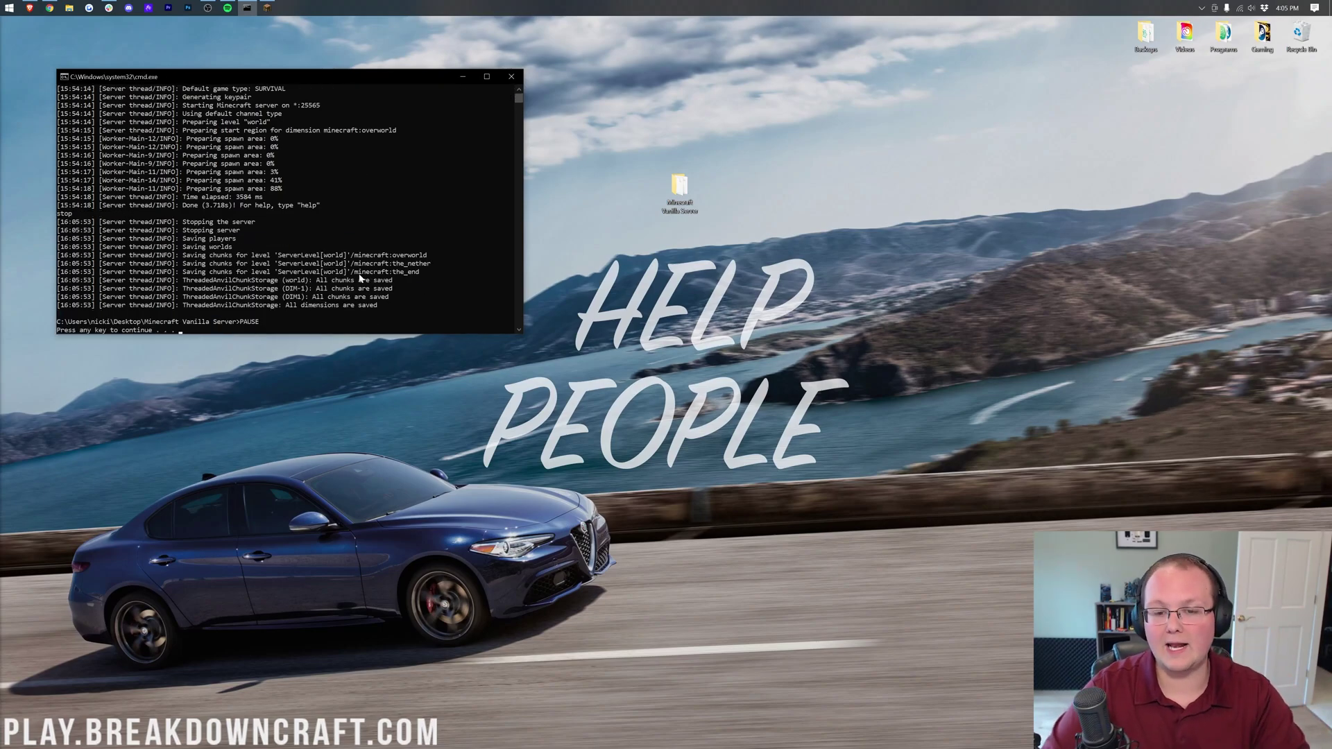
key("Return")
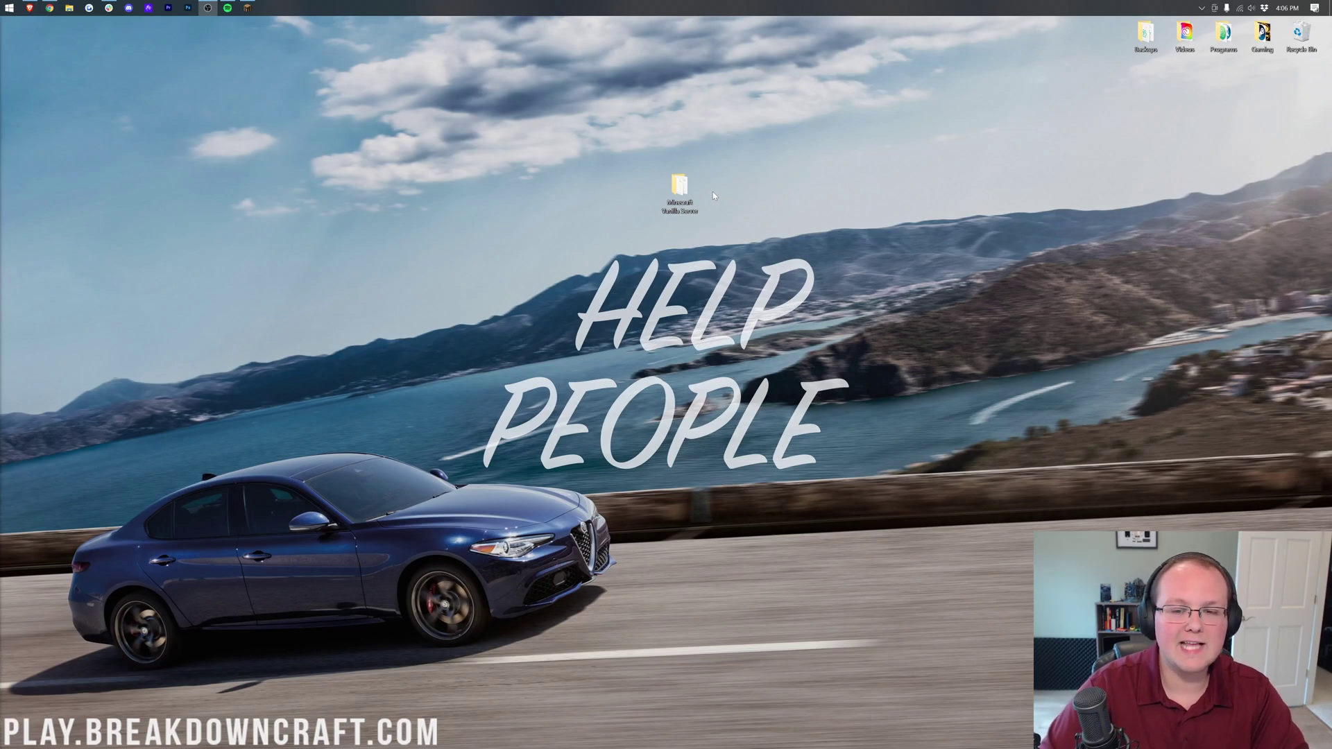
Copy and paste the Minecraft Vanilla Server folder as a backup, parked in the desktop's bottom-left corner.
left_click(682, 196)
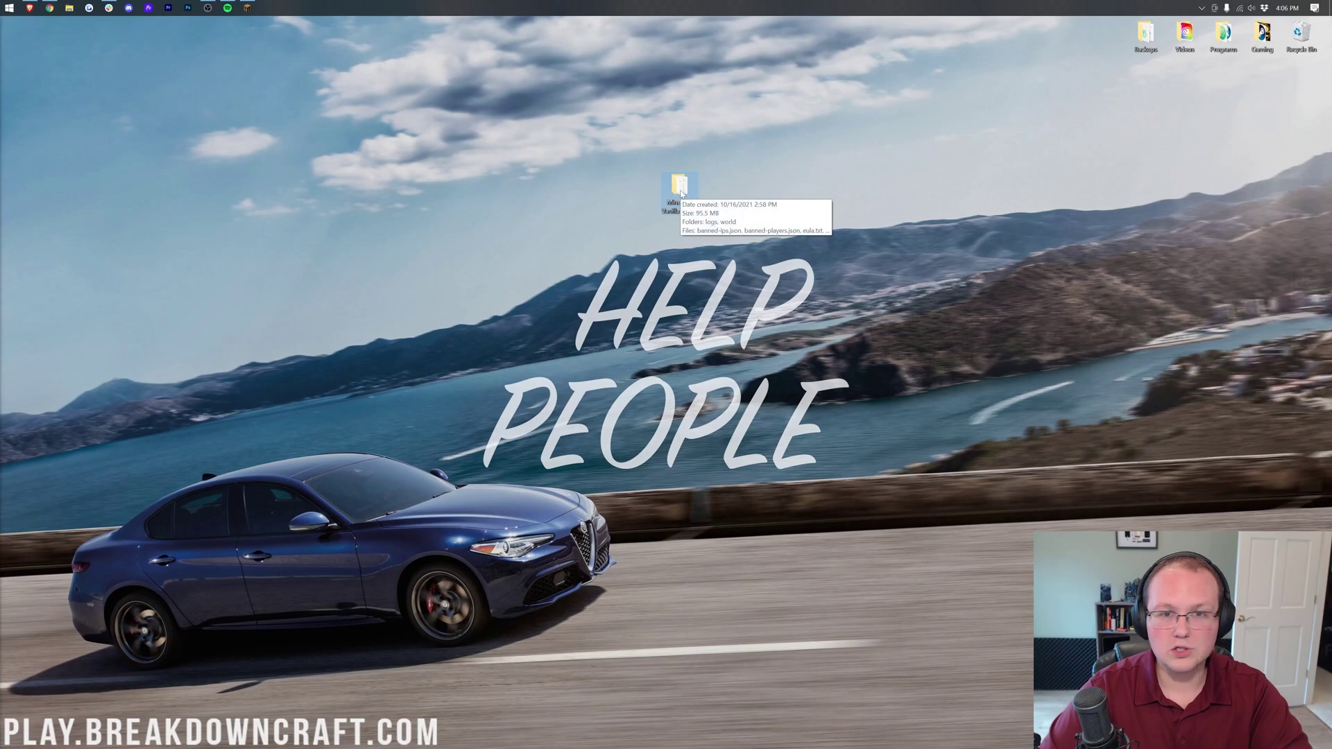
right_click(681, 195)
left_click(705, 342)
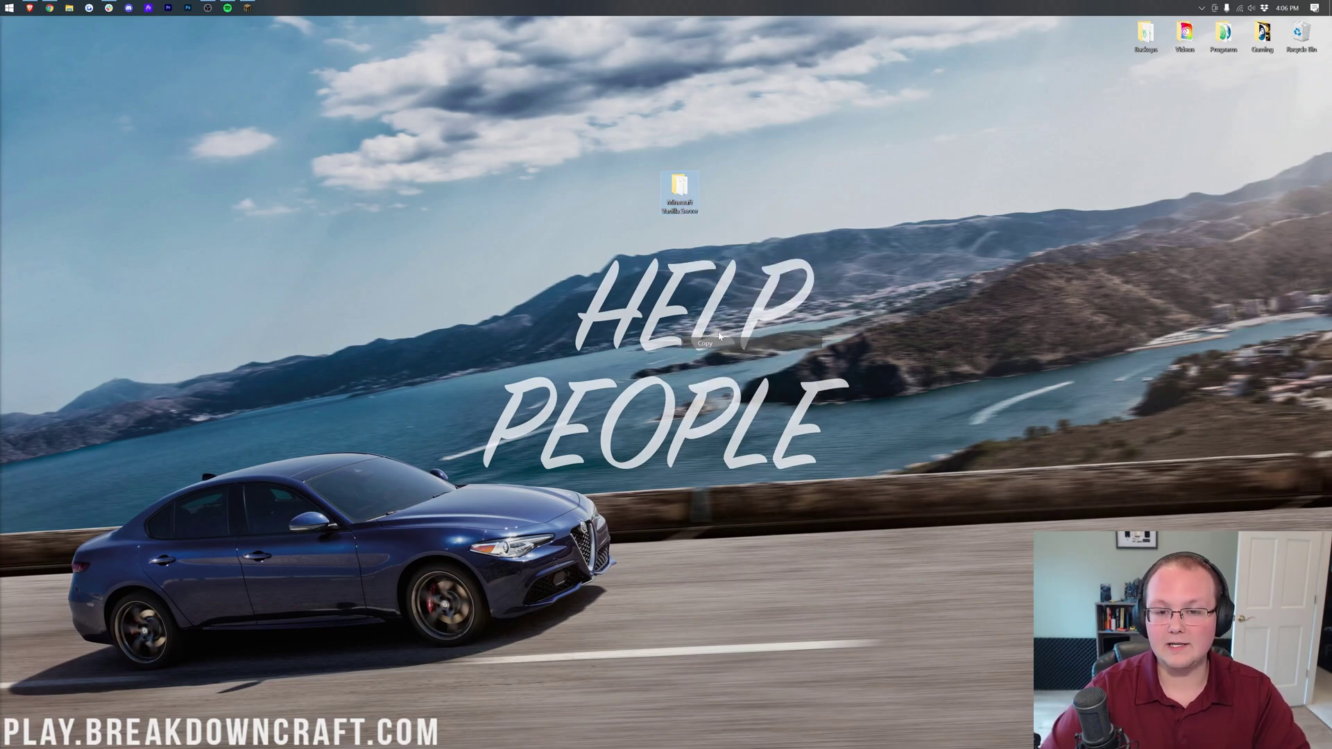
right_click(731, 201)
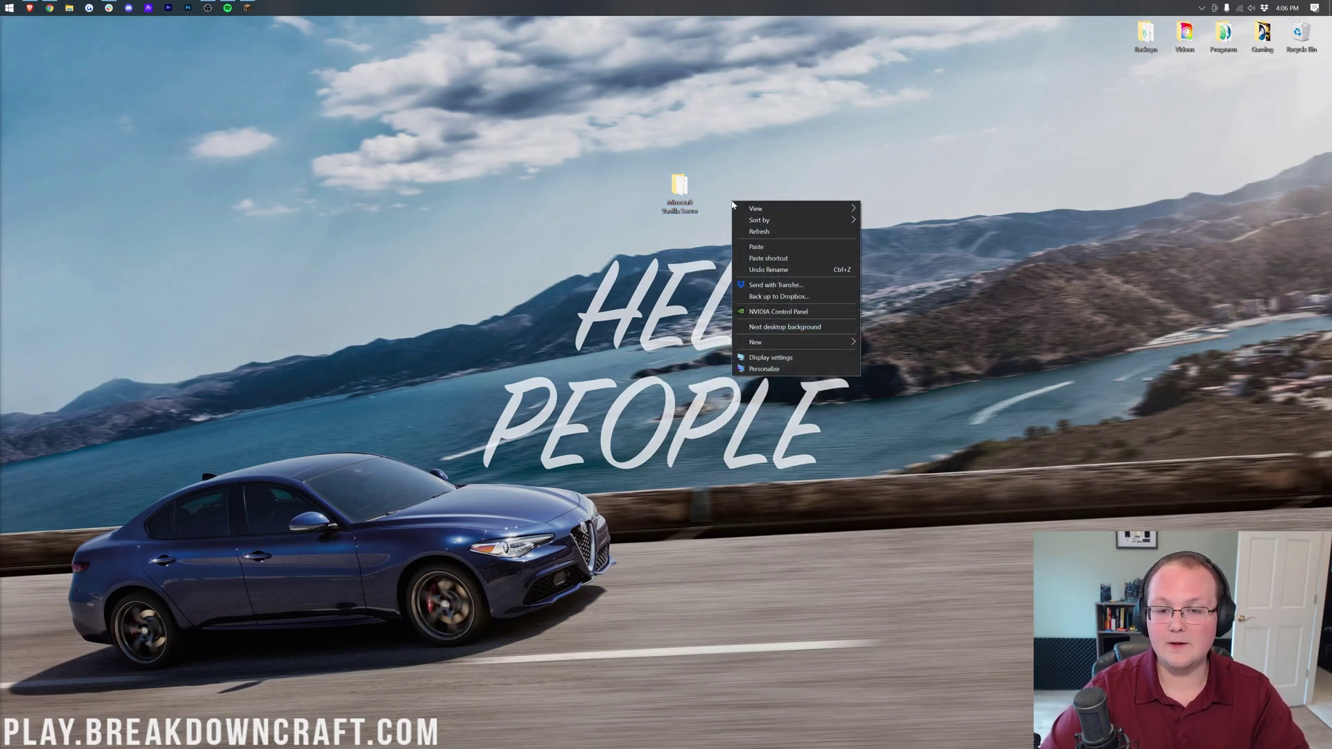
left_click(760, 249)
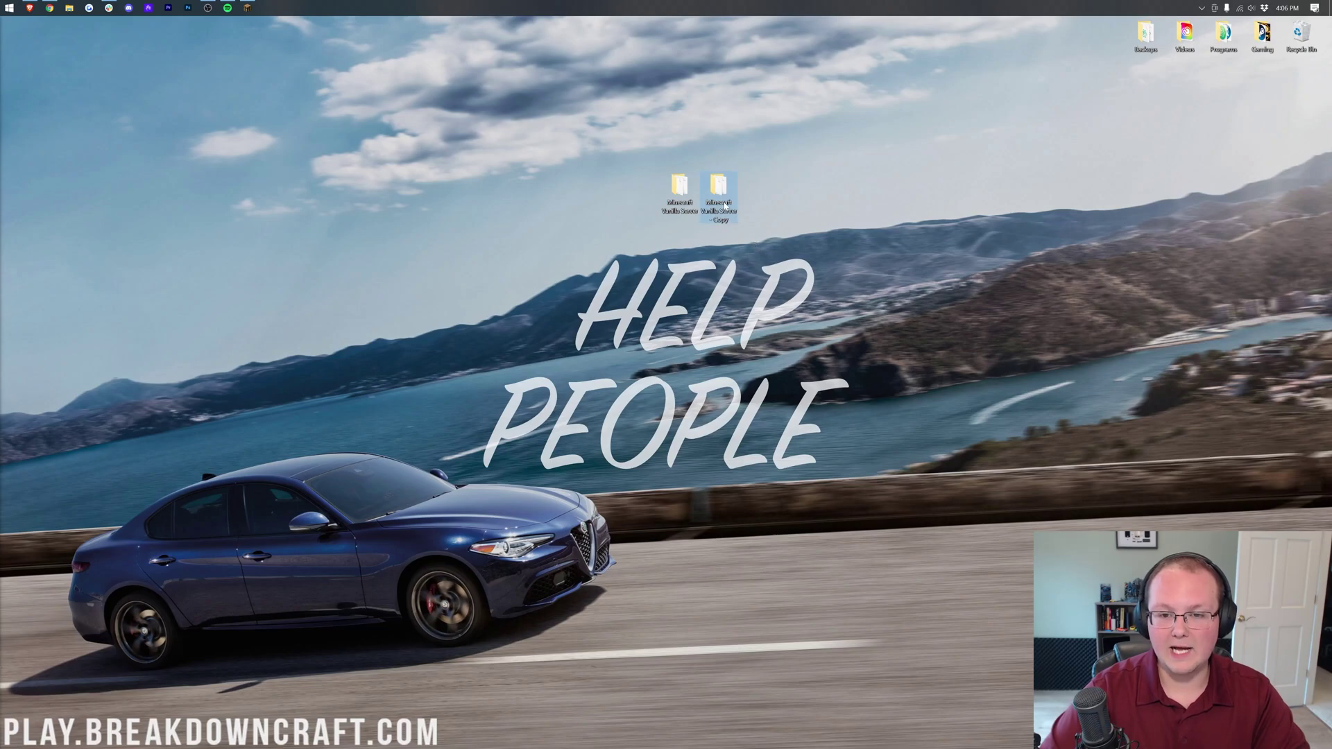
left_click_drag(707, 204, 53, 699)
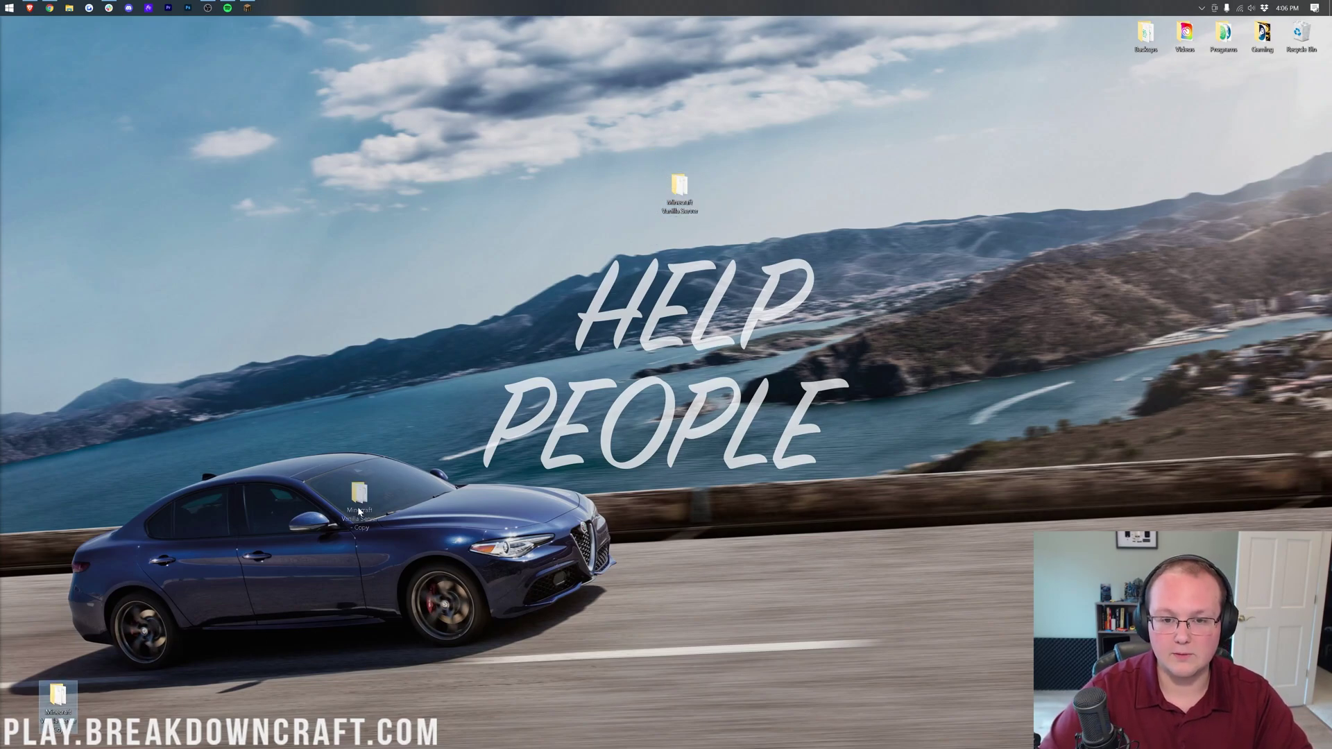
left_click_drag(57, 697, 38, 725)
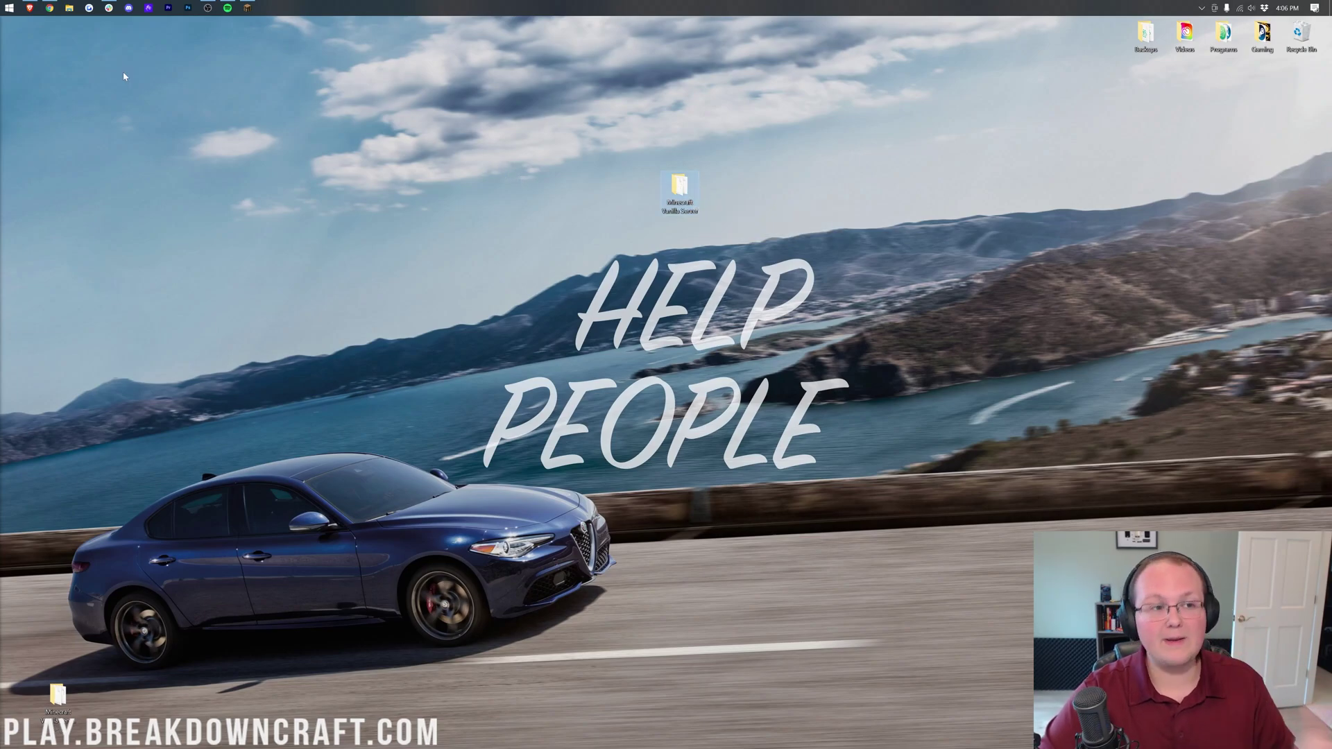
Download the Minecraft 1.18 server.jar from MCVersions.net, keep it despite the warning, and minimize Chrome.
left_click(49, 8)
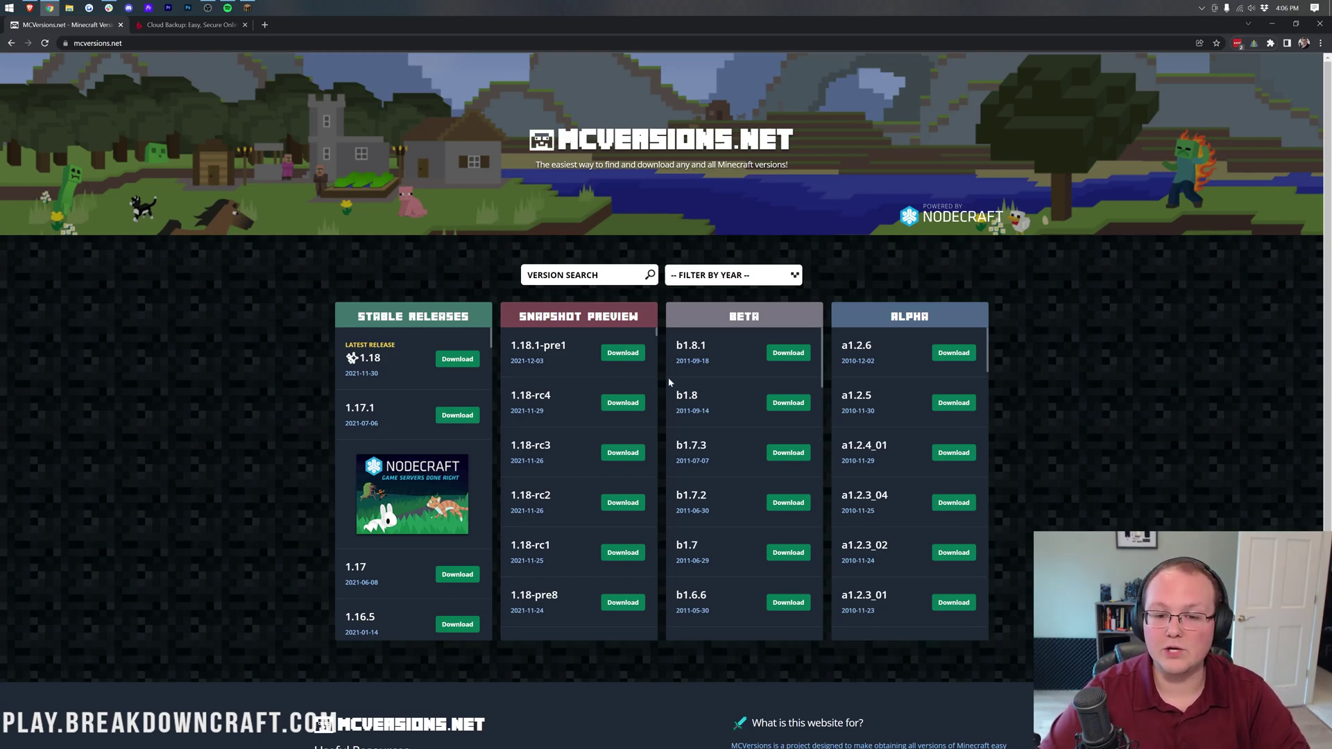
scroll(468, 419, "down", 20)
scroll(386, 559, "up", 1)
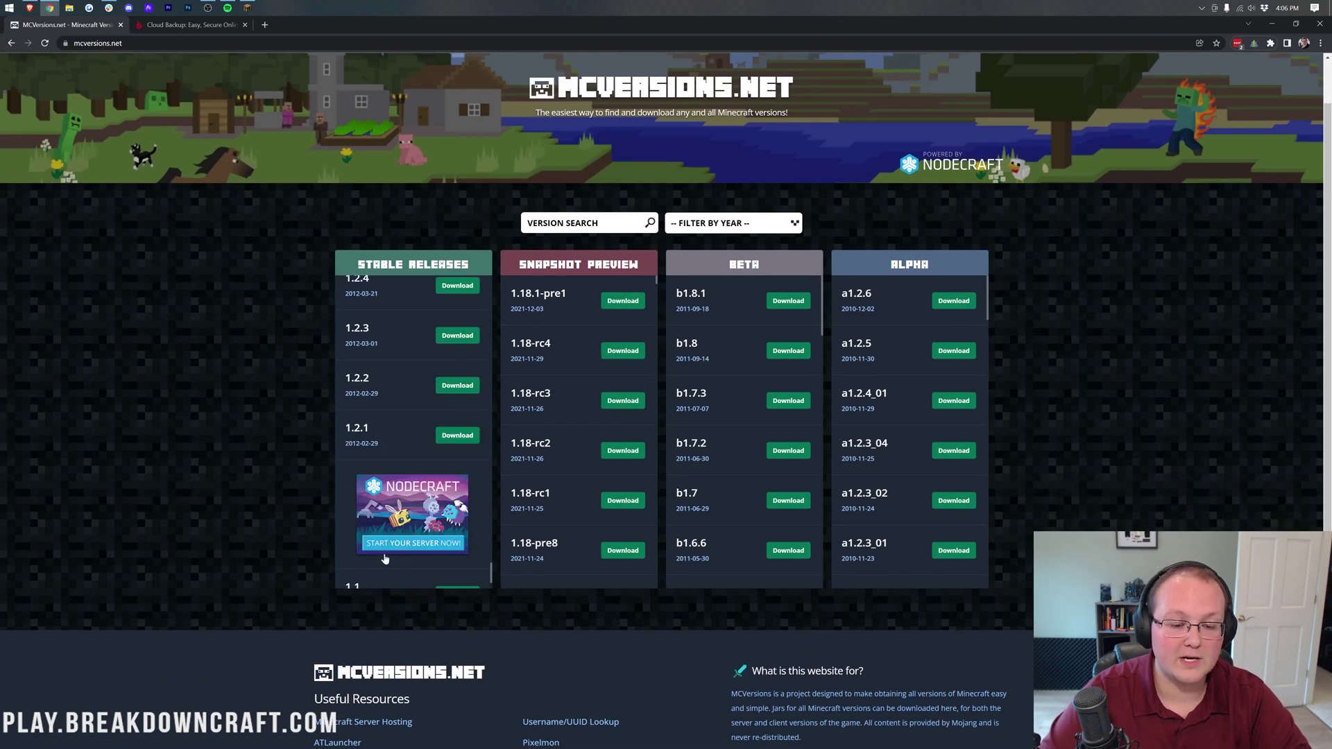
scroll(385, 559, "up", 20)
scroll(289, 422, "up", 1)
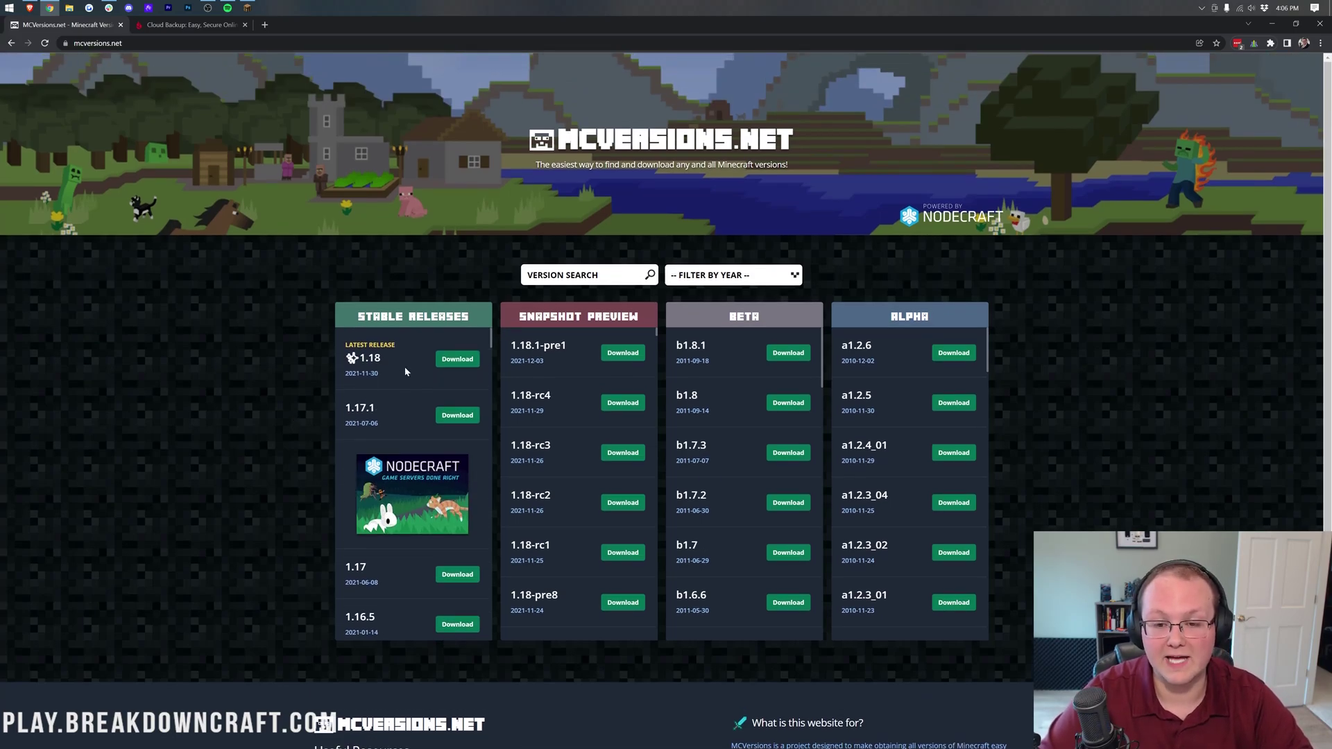
left_click(458, 359)
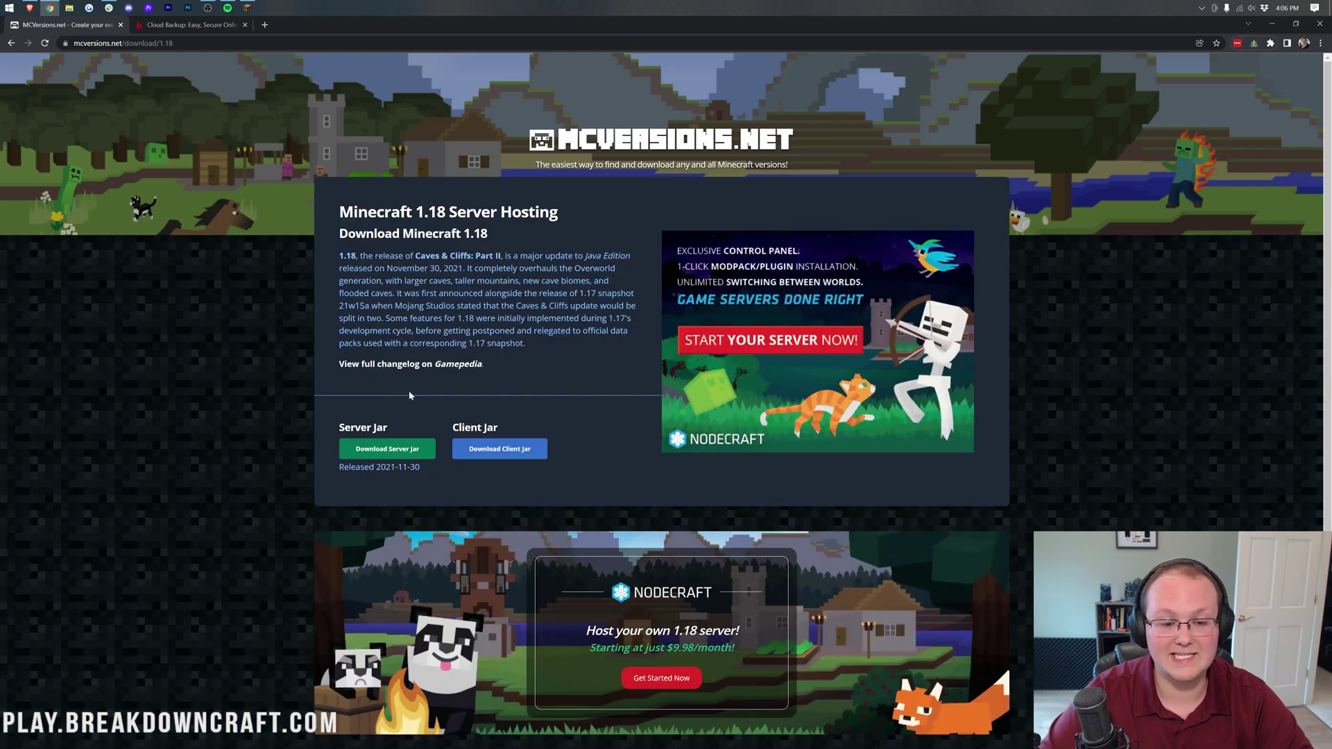
left_click(394, 451)
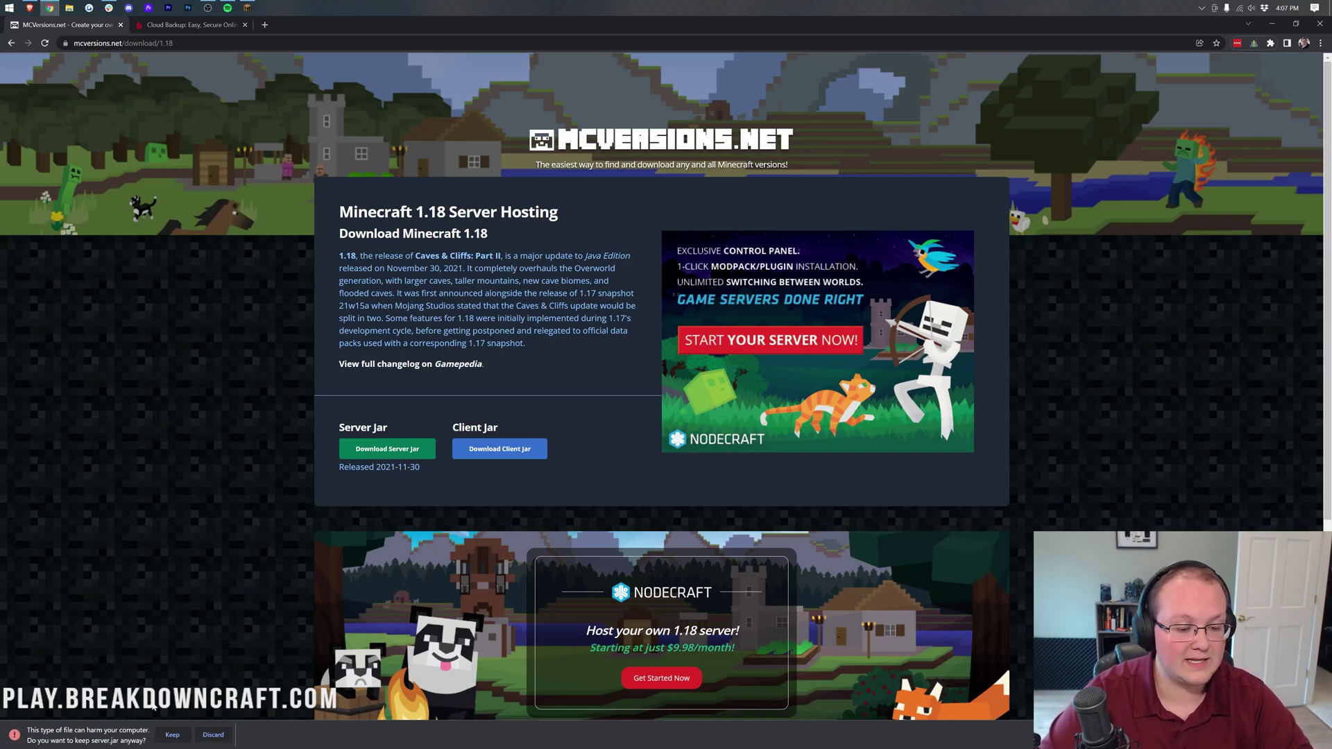
left_click(172, 735)
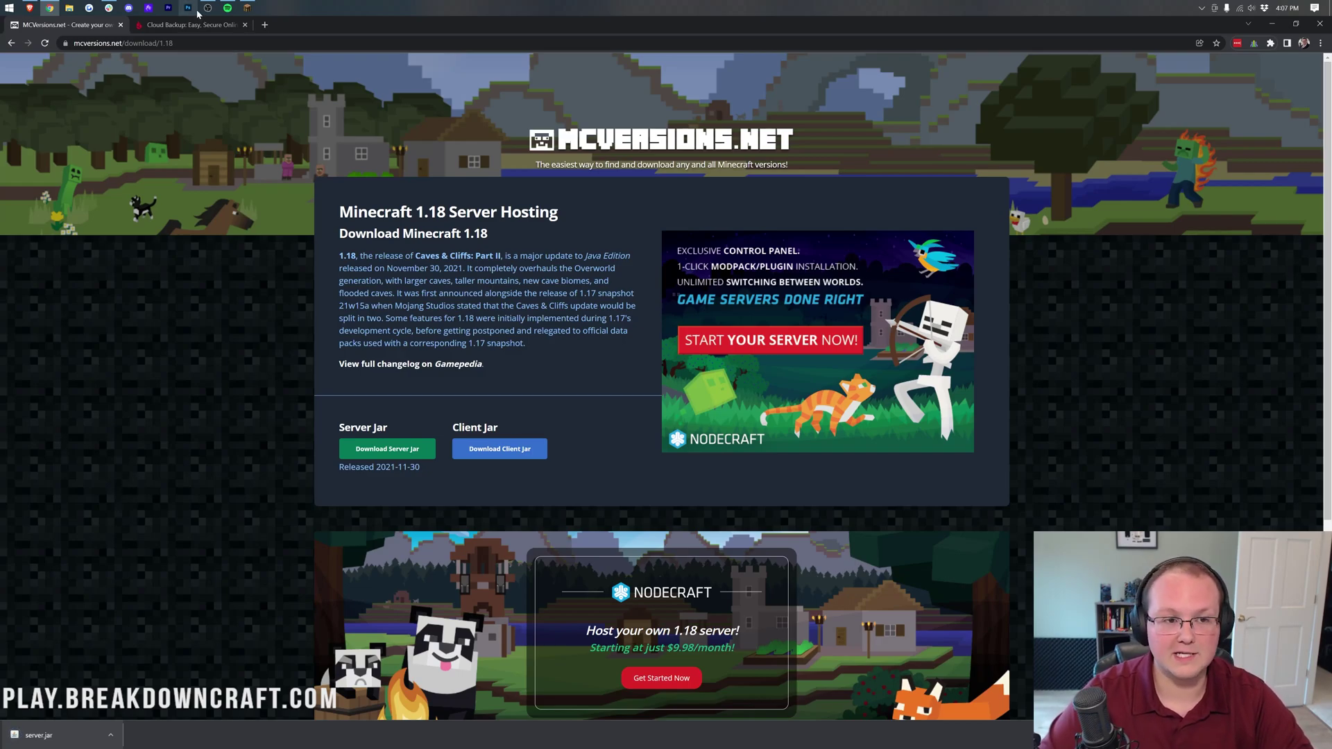
left_click(1271, 23)
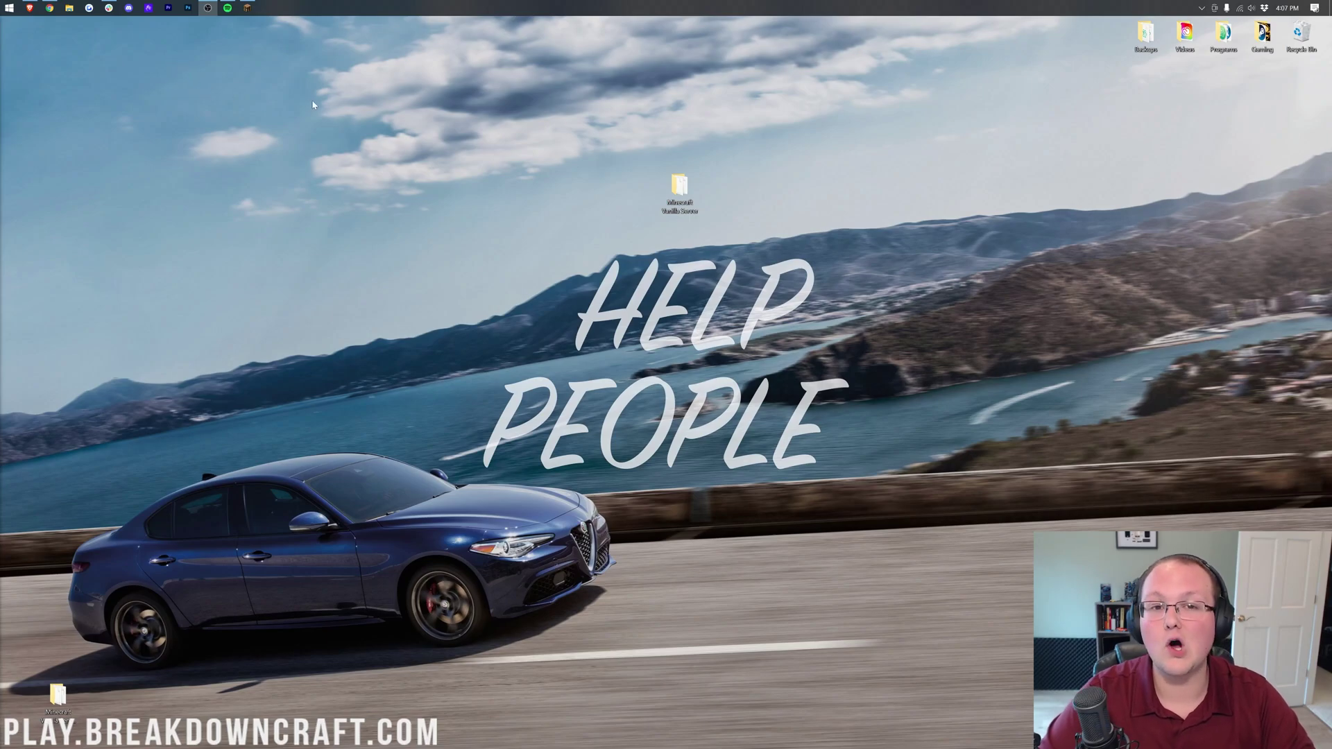
Find the Downloads folder via Start search, move server.jar onto the desktop, and close Explorer.
left_click(3, 5)
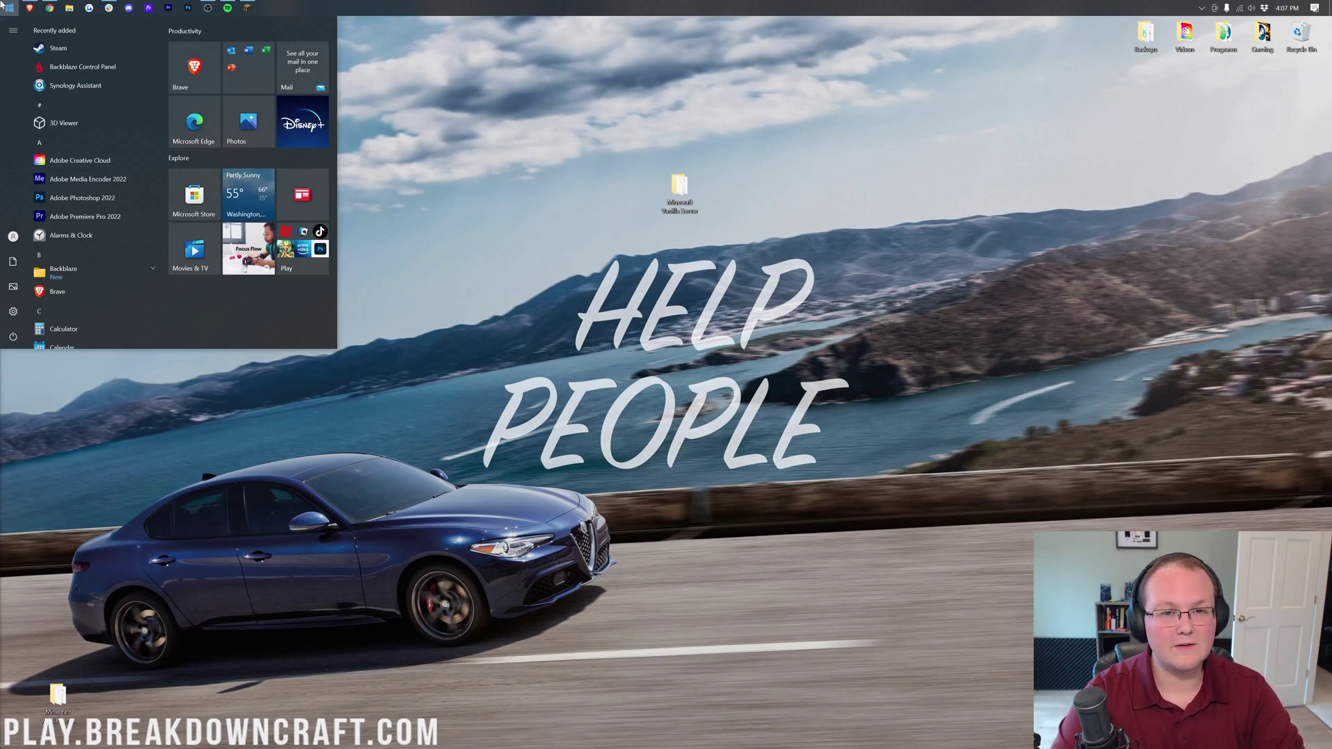
type("donw")
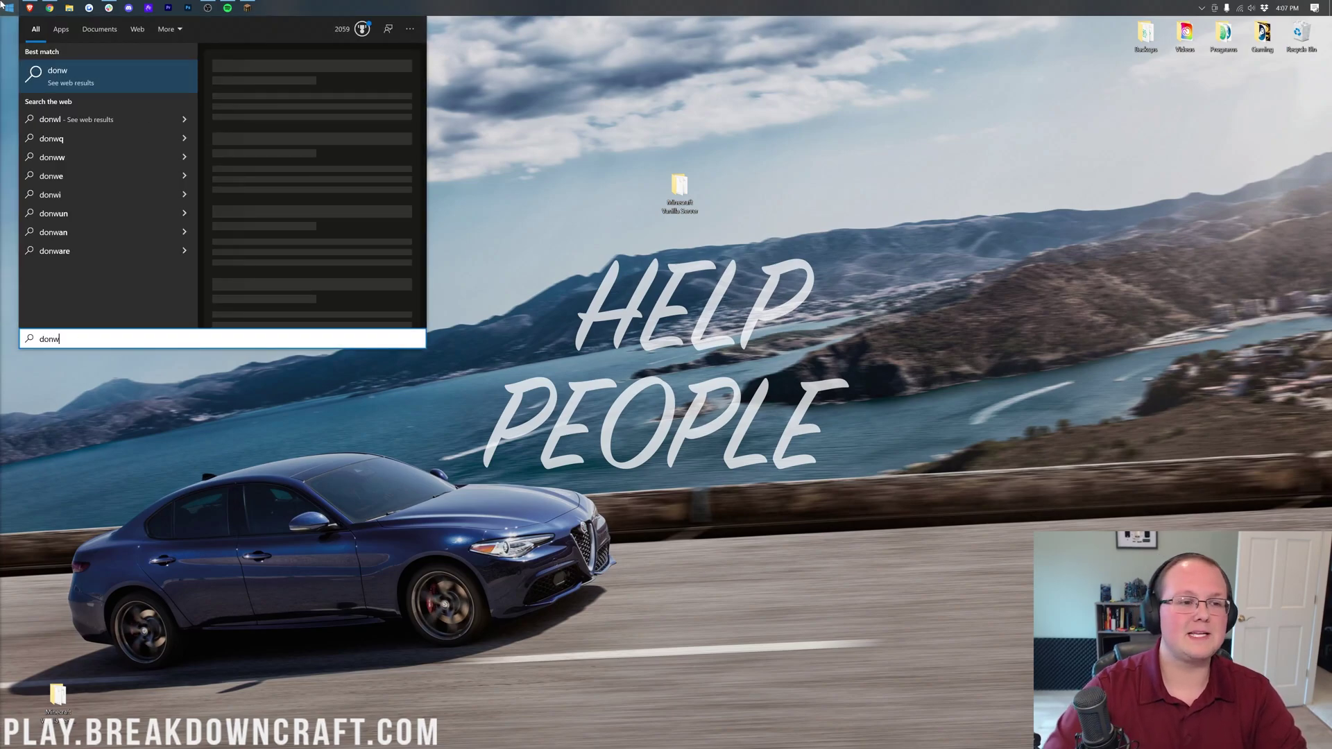
key("BackSpace")
type("wn")
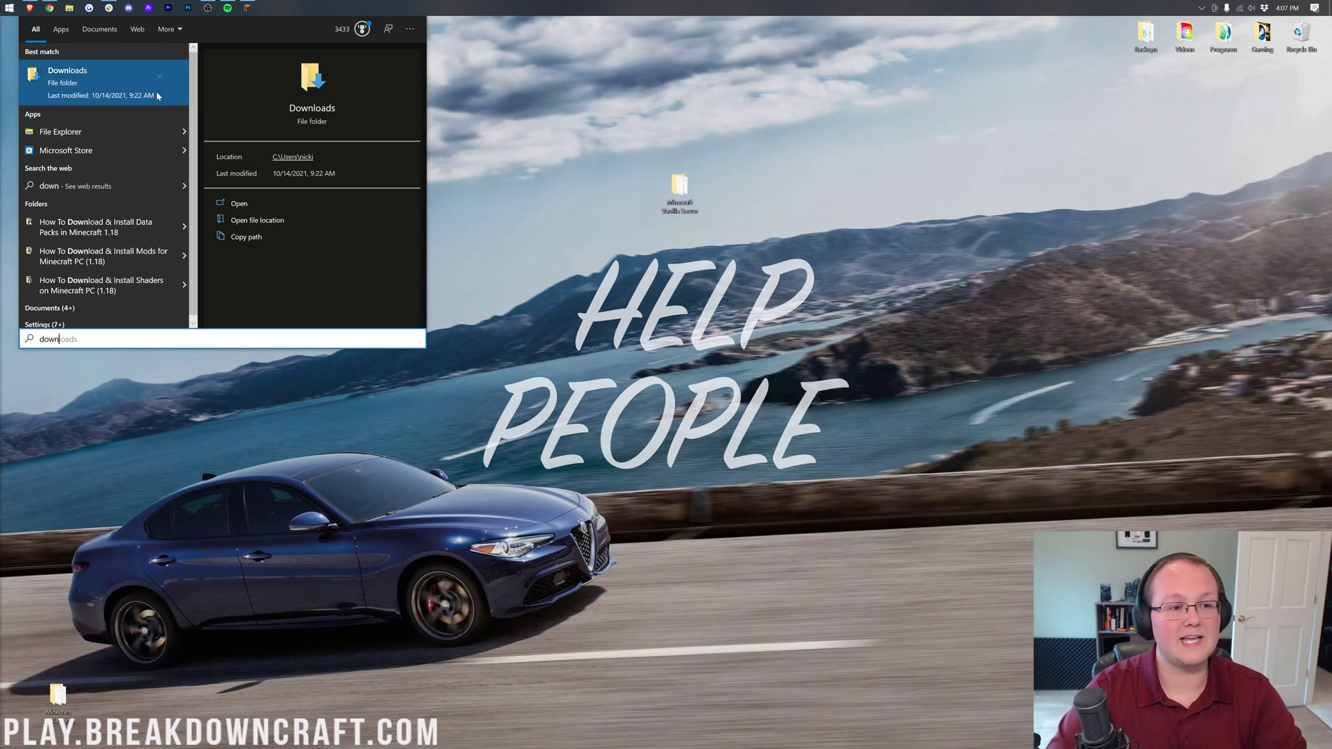
left_click(158, 95)
left_click(452, 314)
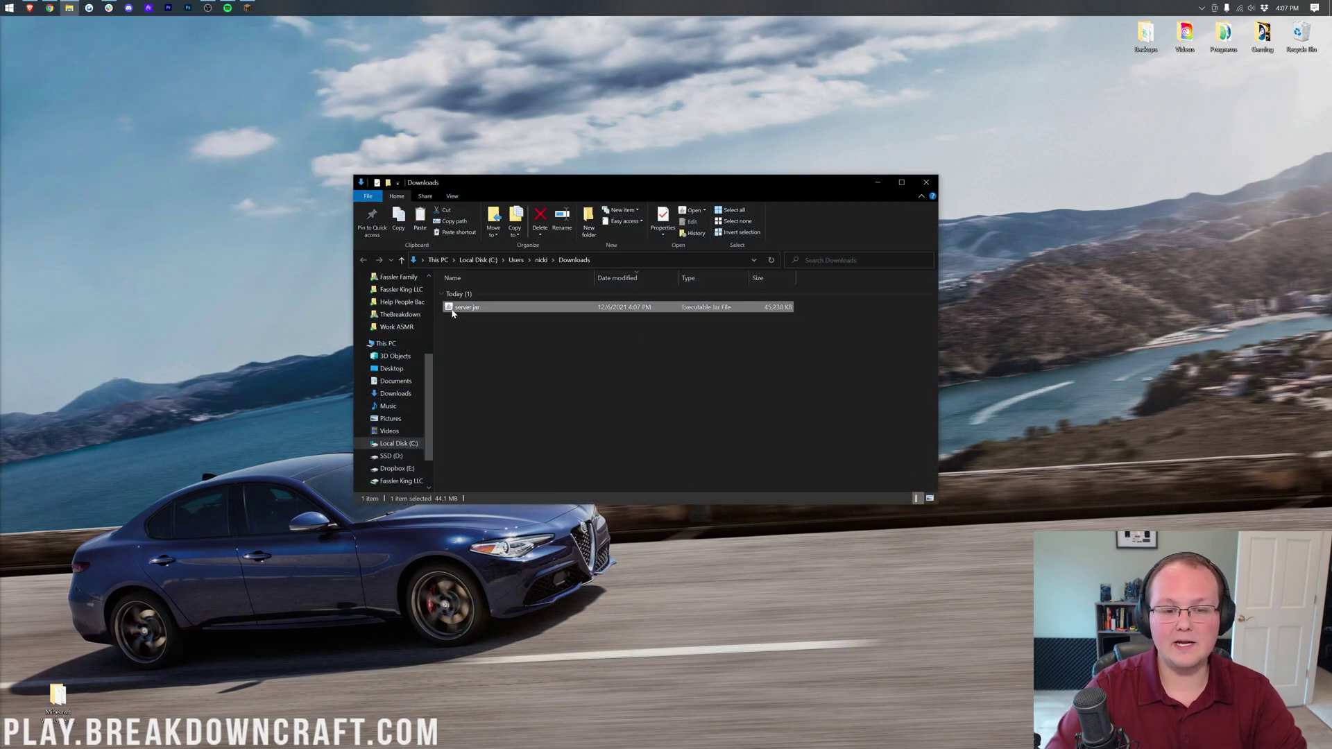
left_click_drag(452, 314, 641, 136)
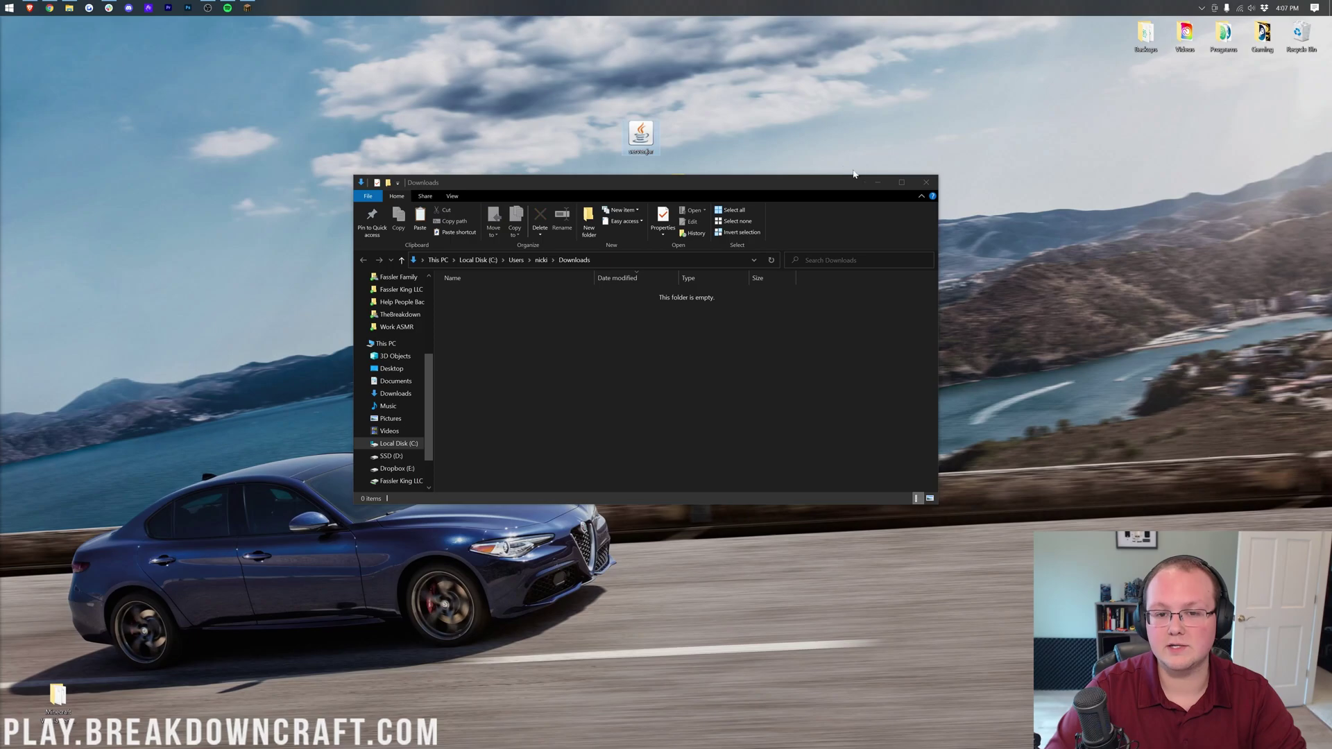
left_click(926, 182)
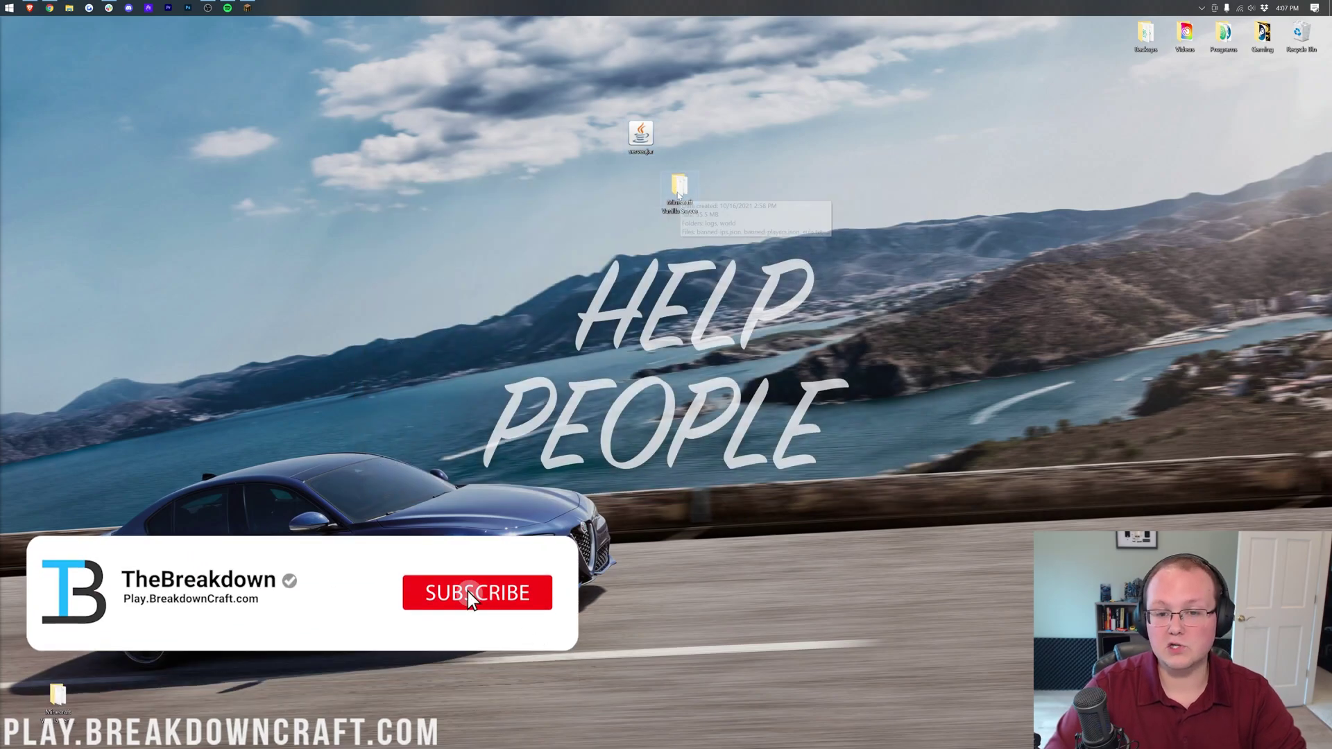
Delete the old server.jar from Minecraft Vanilla Server and put the new 1.18 server.jar in its place.
double_click(678, 188)
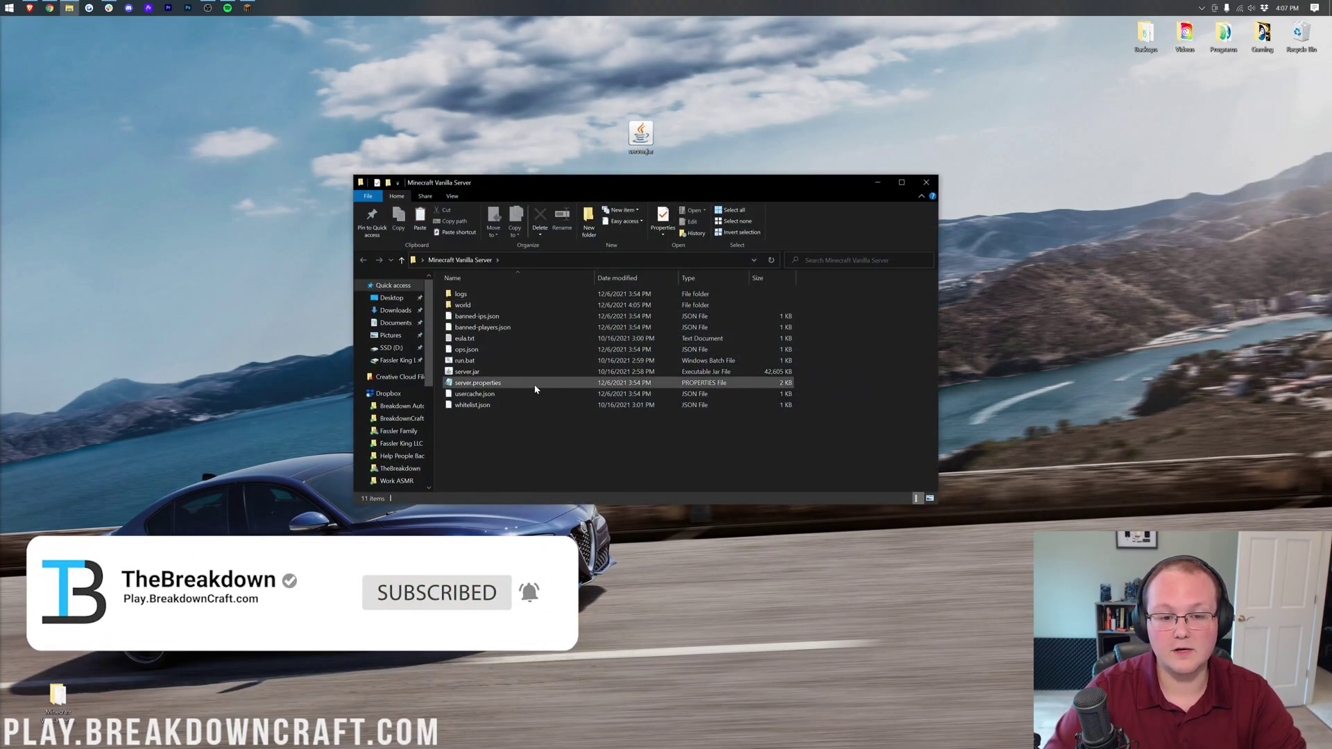
left_click(469, 373)
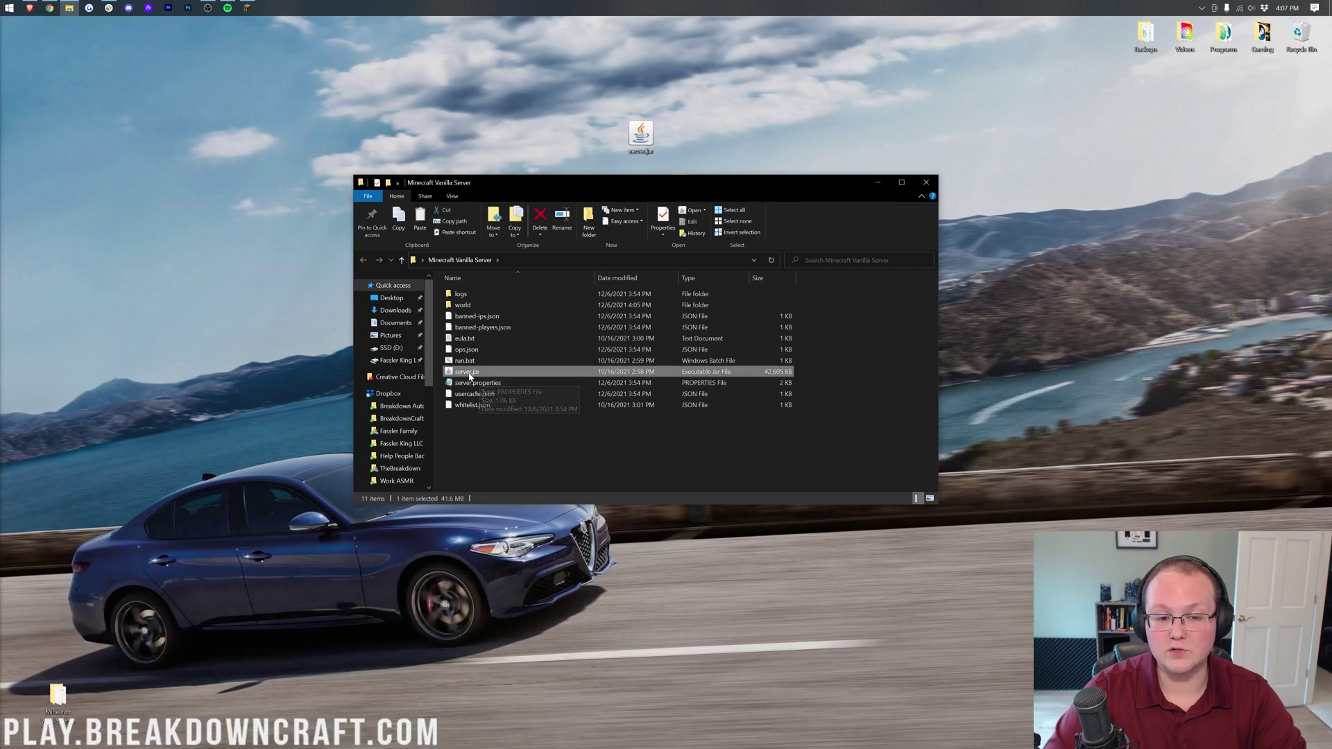
left_click_drag(469, 374, 1300, 38)
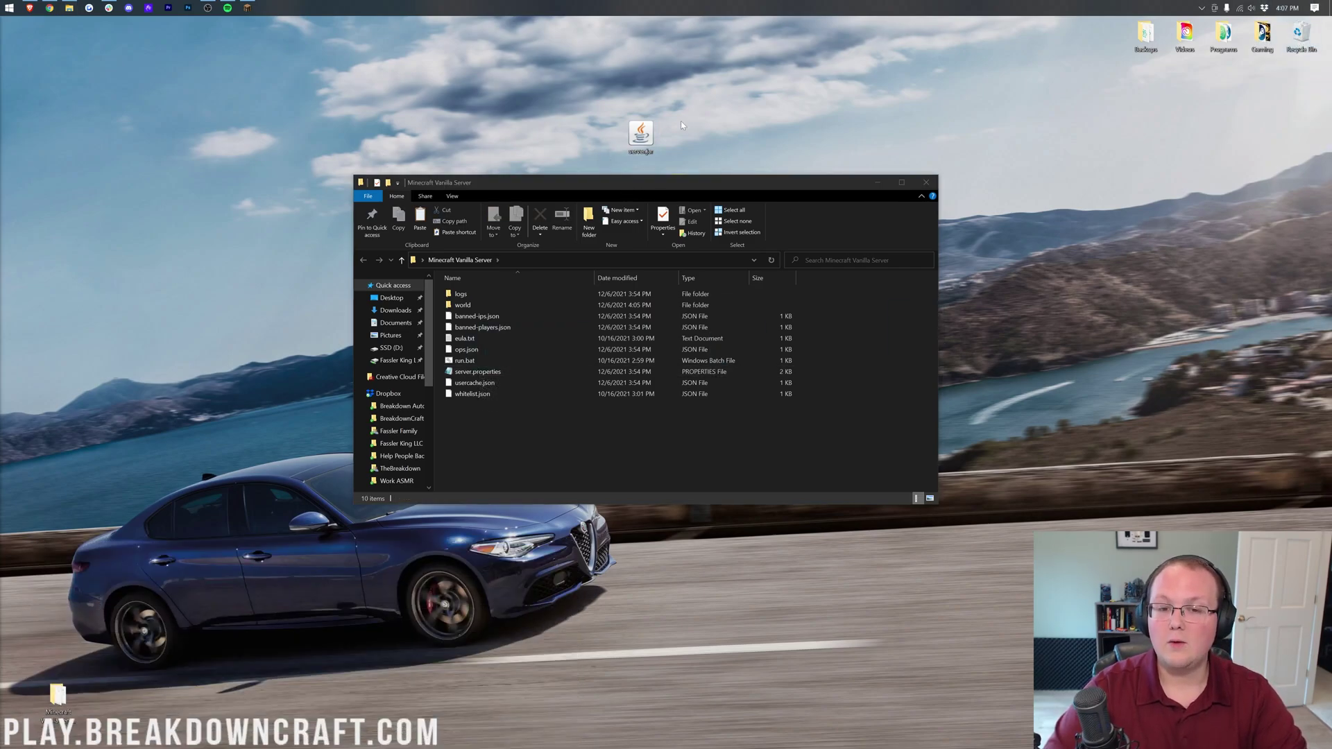
left_click_drag(639, 136, 635, 404)
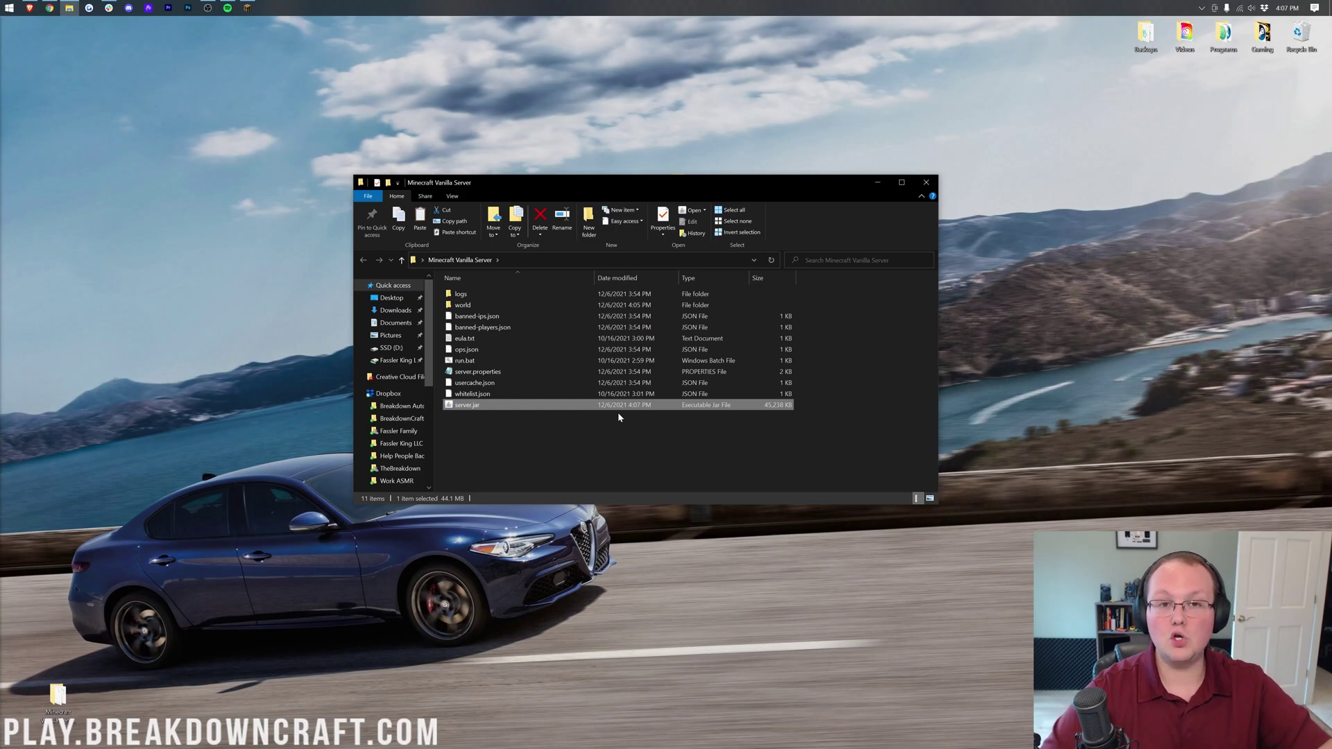
double_click(509, 360)
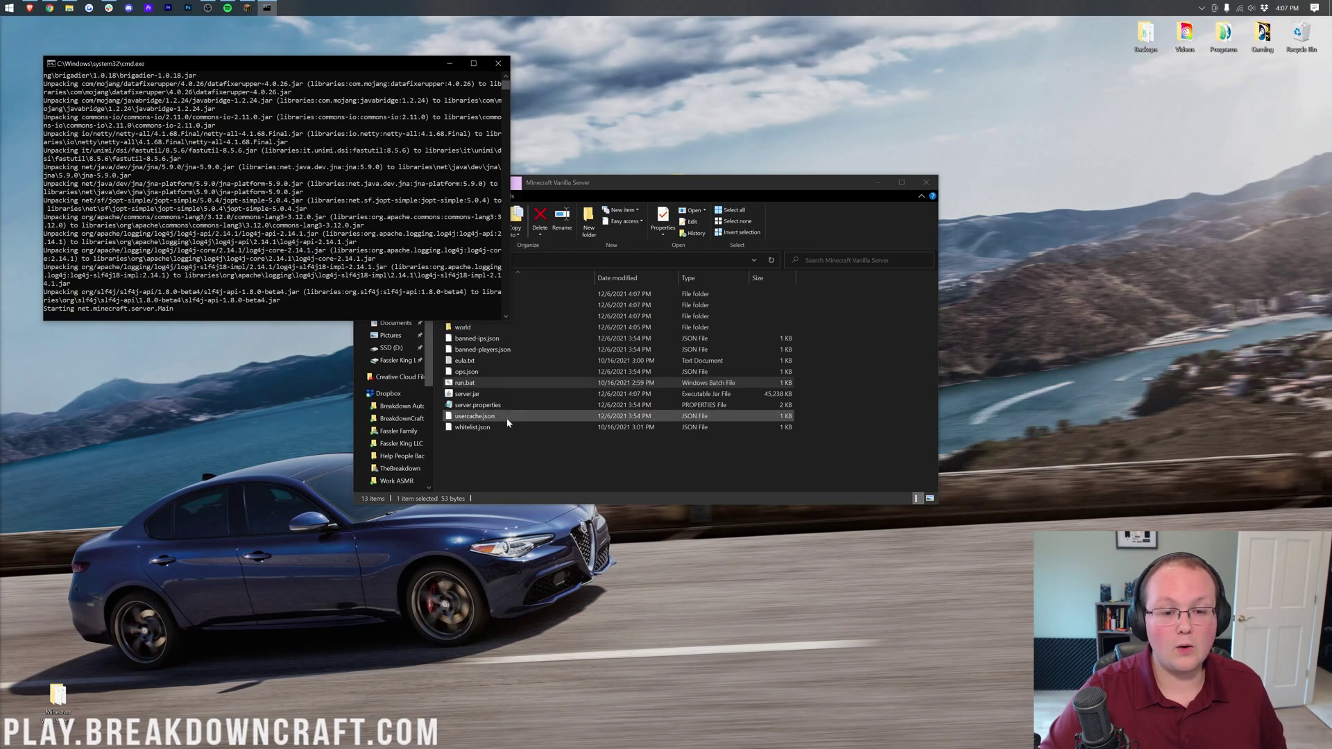
Bring the server console forward and highlight the 'Starting minecraft server version 1.18' log line.
left_click(516, 393)
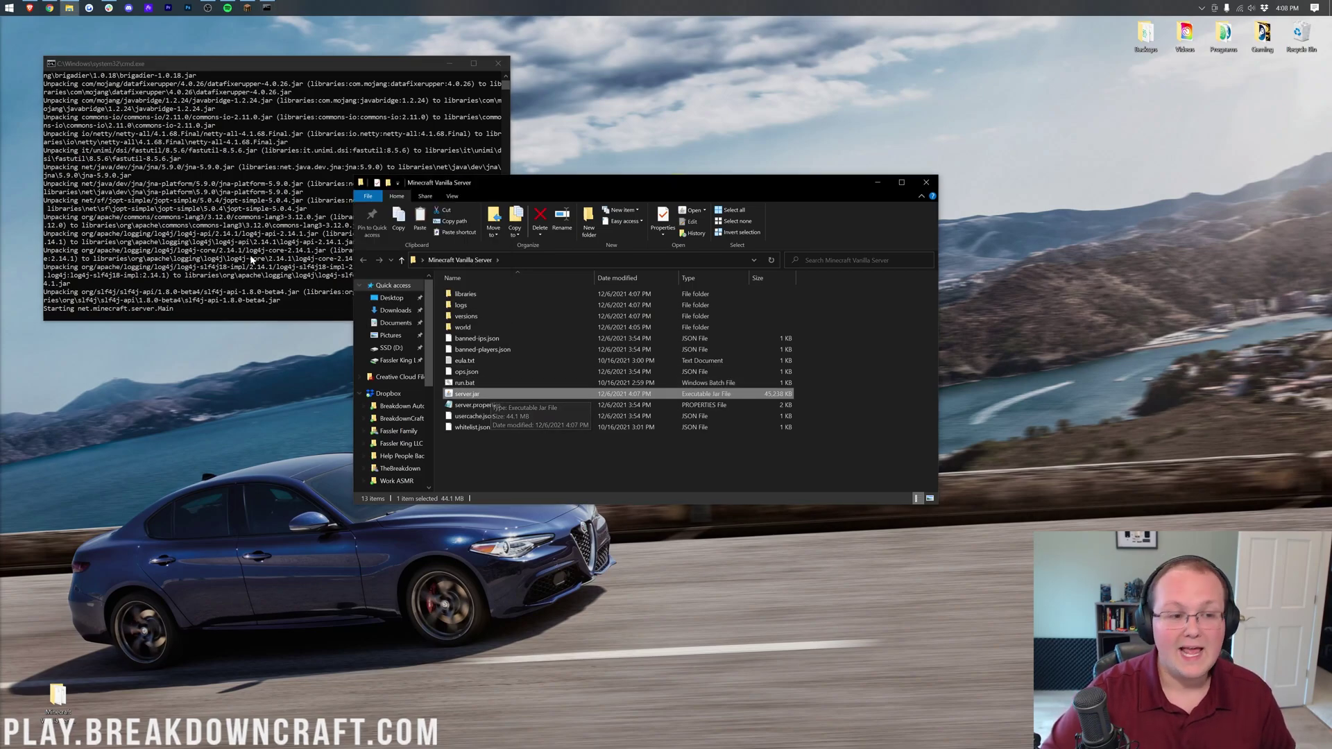
left_click(202, 207)
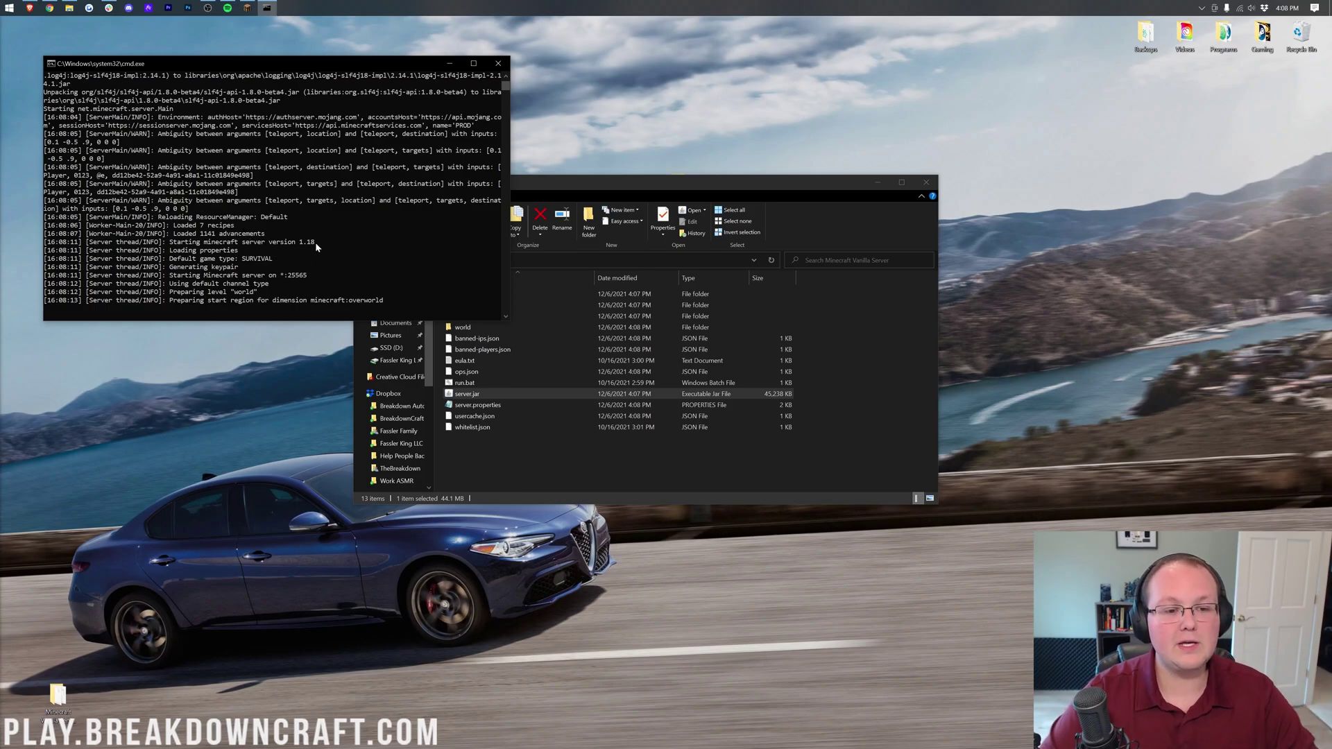
left_click_drag(314, 243, 168, 244)
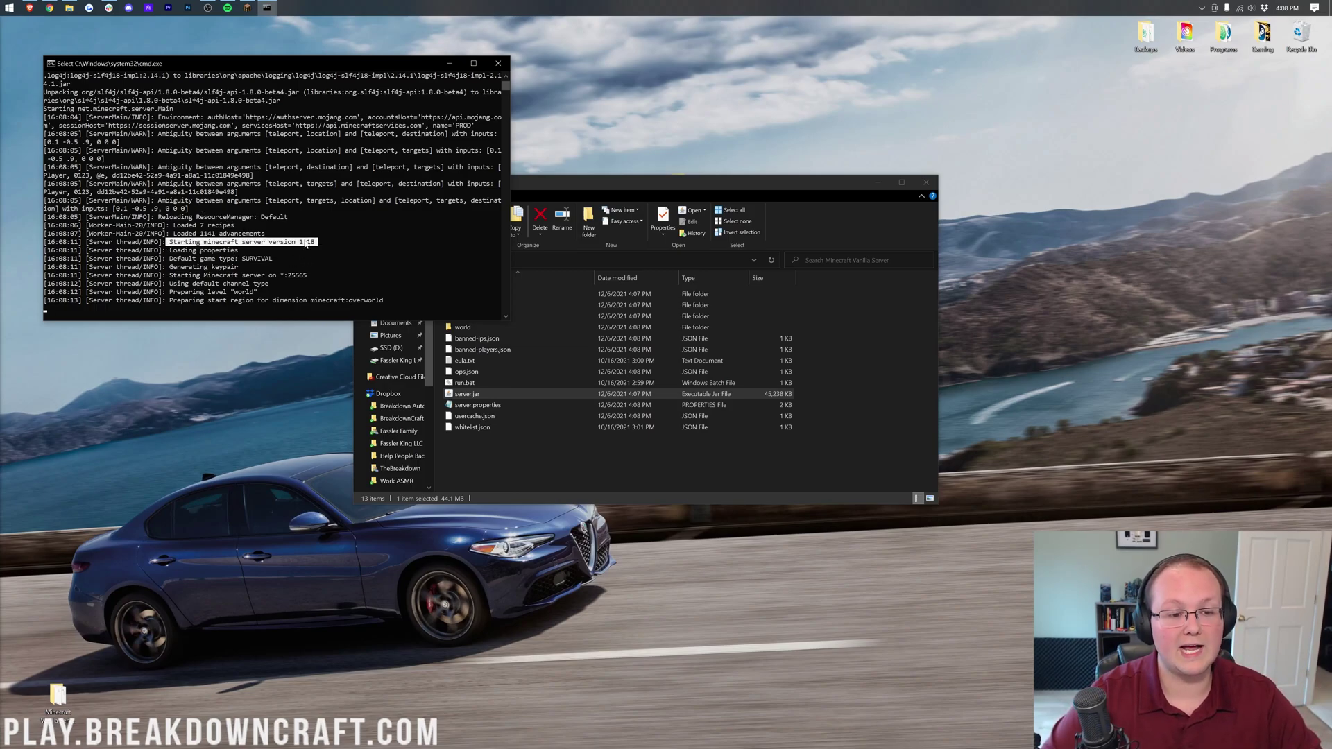
scroll(305, 244, "down", 2)
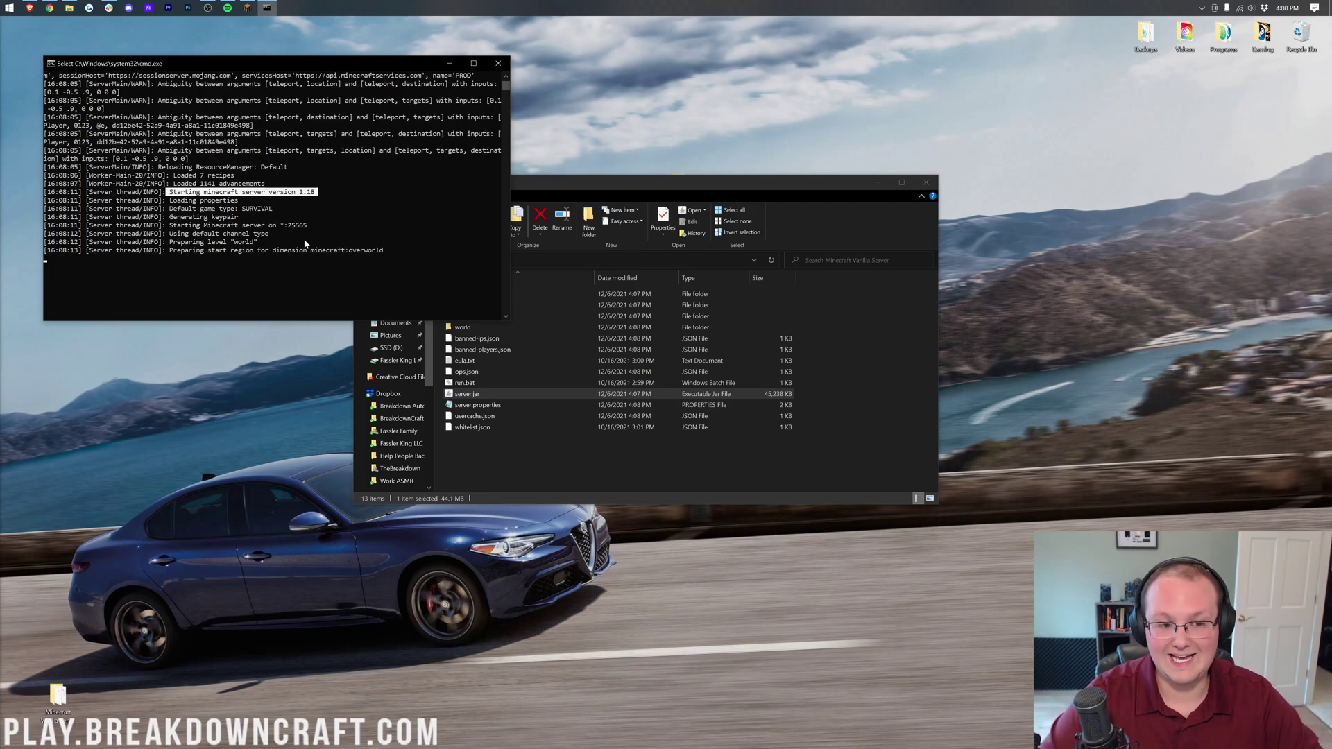
left_click(306, 243)
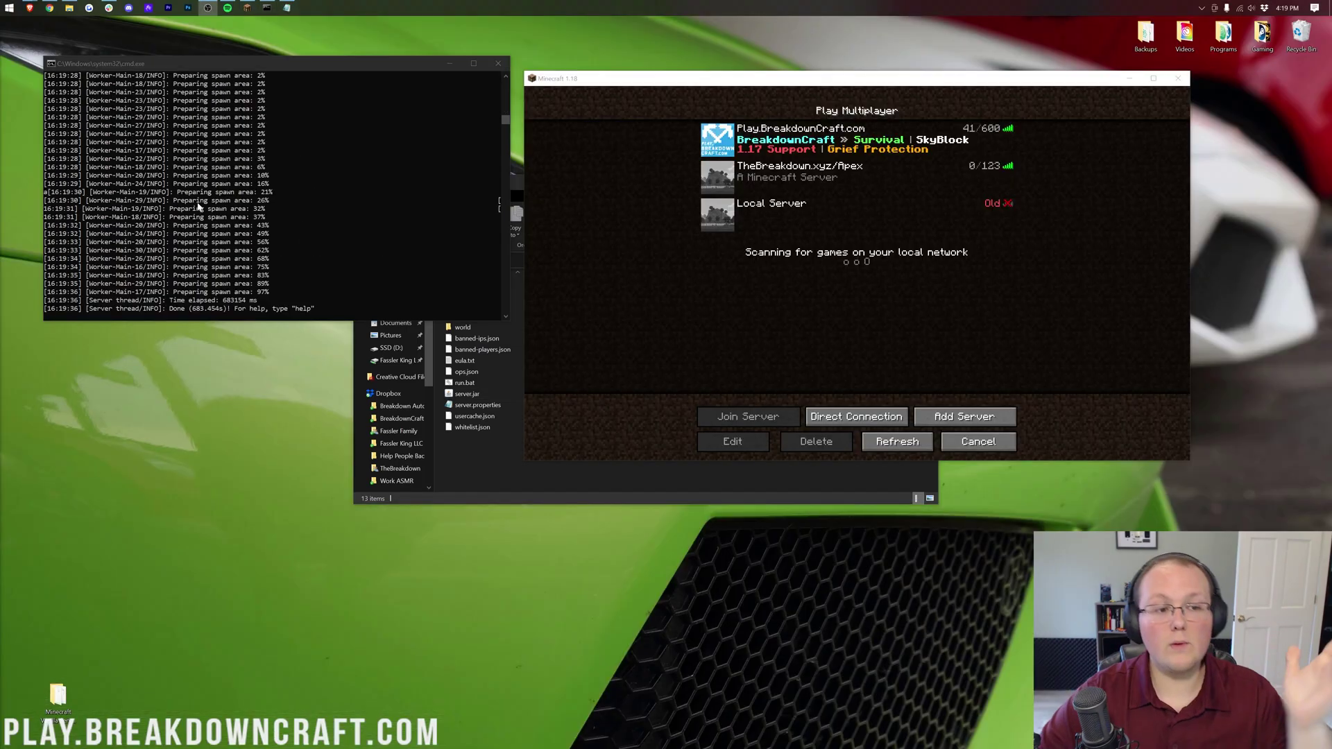
scroll(199, 189, "up", 5)
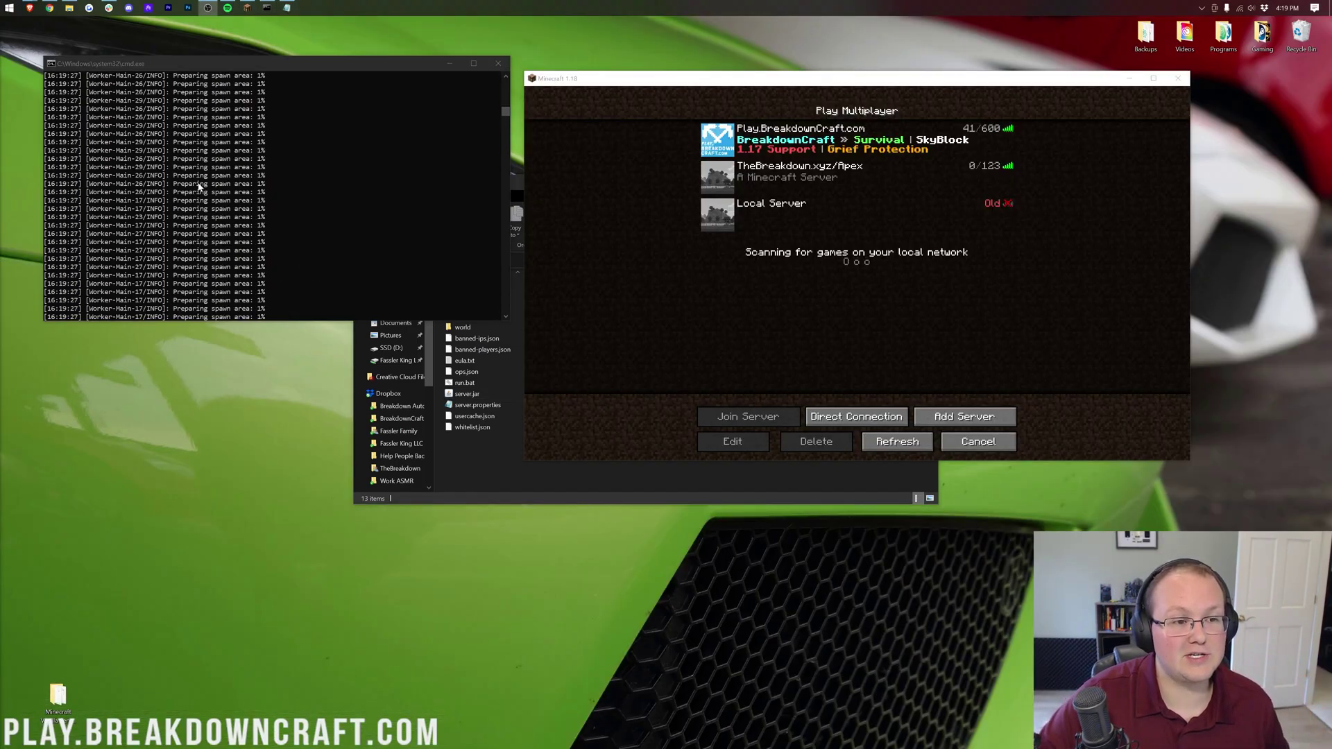
scroll(195, 181, "up", 3)
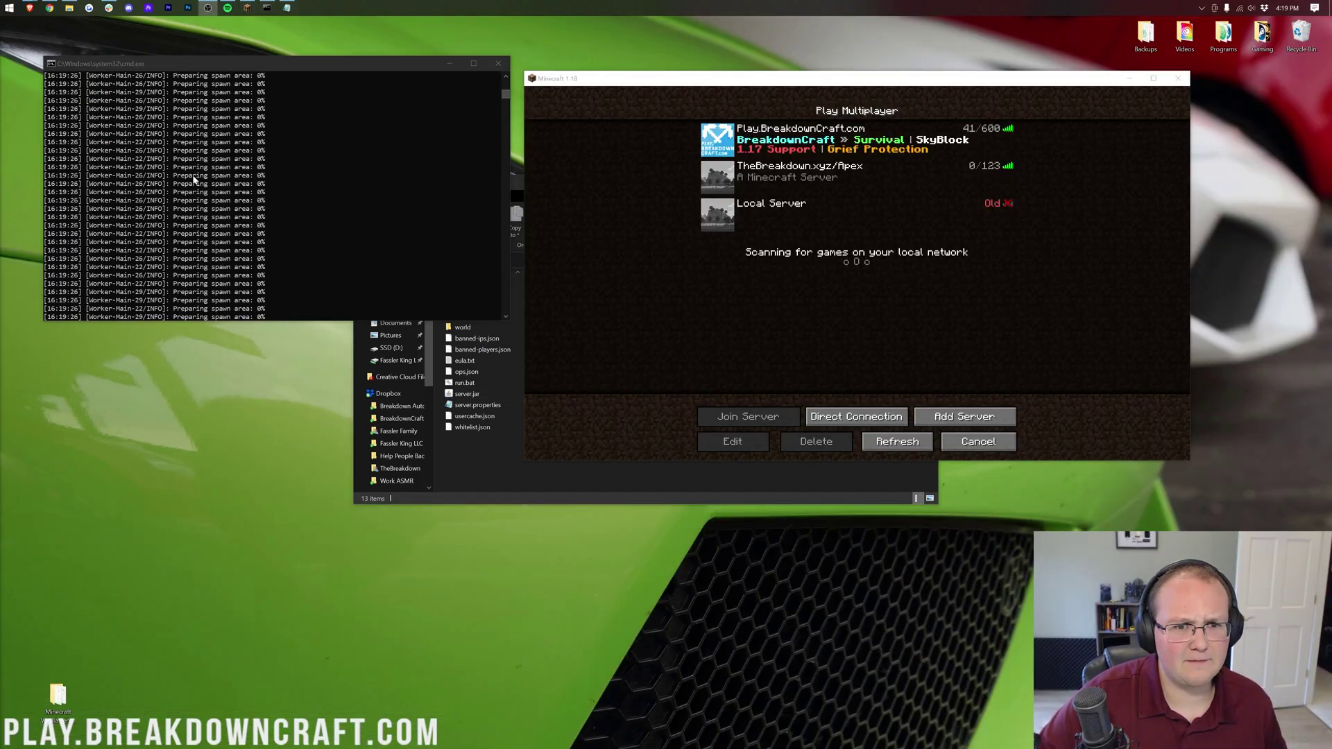
scroll(195, 180, "up", 10)
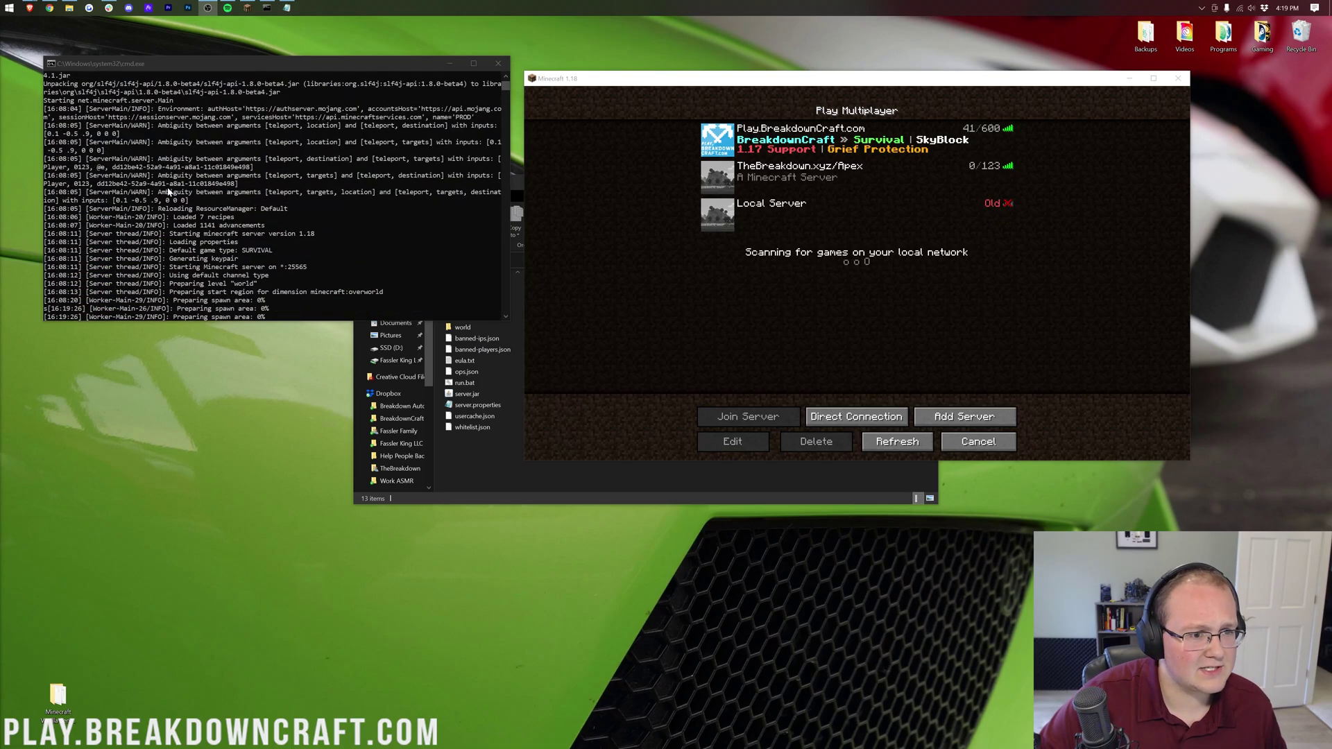
scroll(118, 208, "down", 2)
scroll(84, 212, "up", 4)
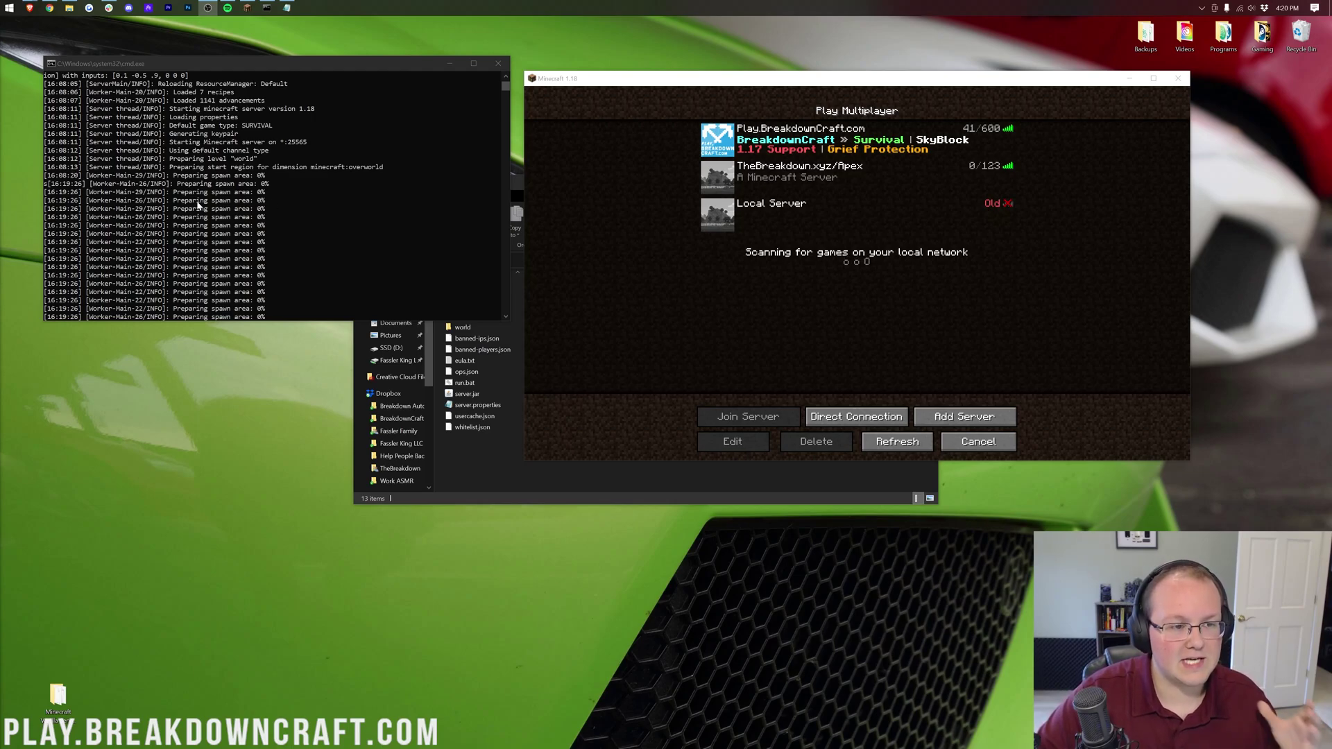
scroll(197, 205, "down", 5)
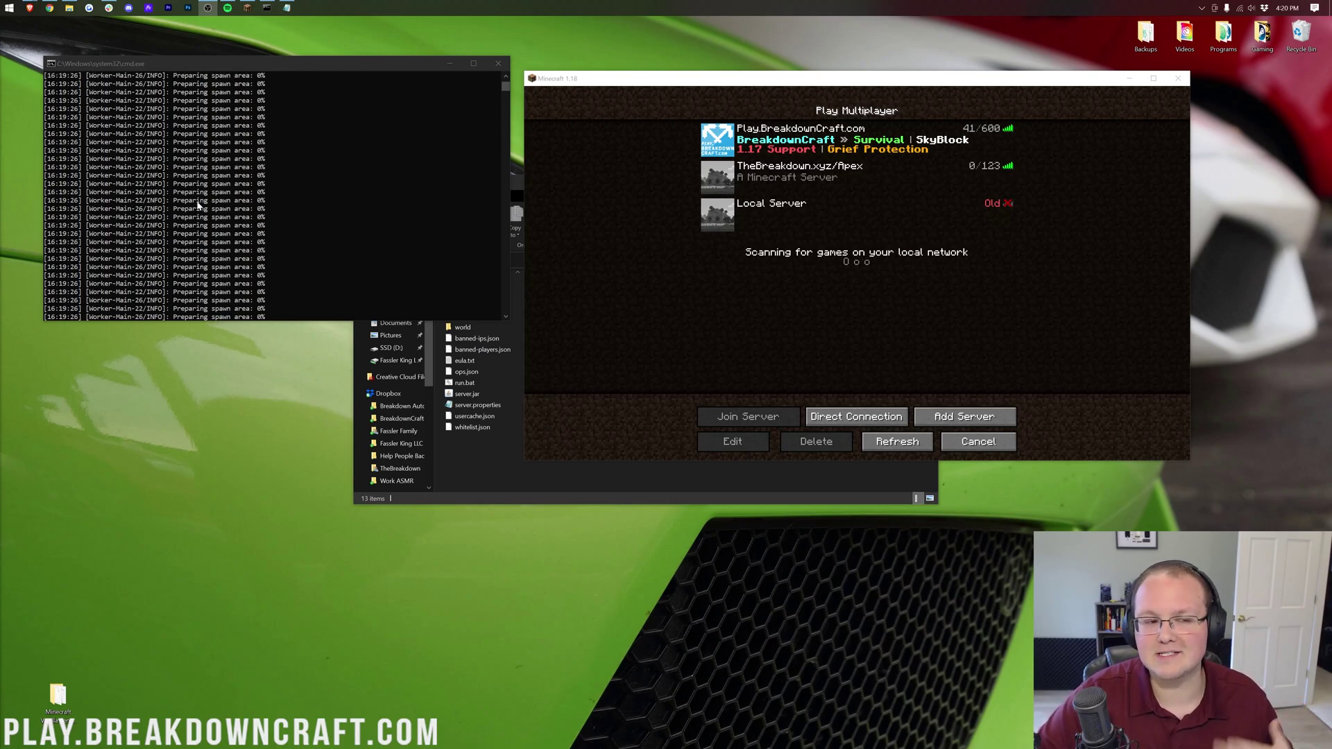
scroll(198, 206, "up", 3)
scroll(197, 206, "down", 4)
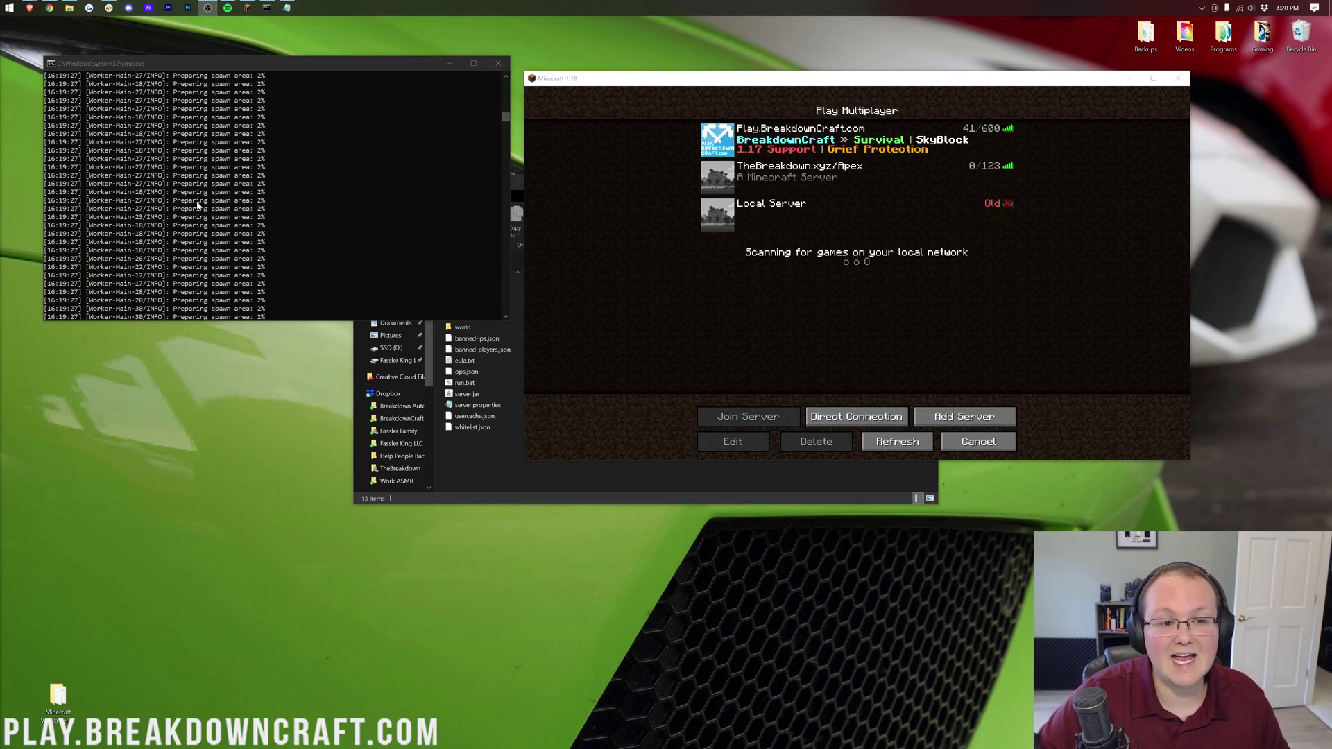
scroll(198, 205, "down", 5)
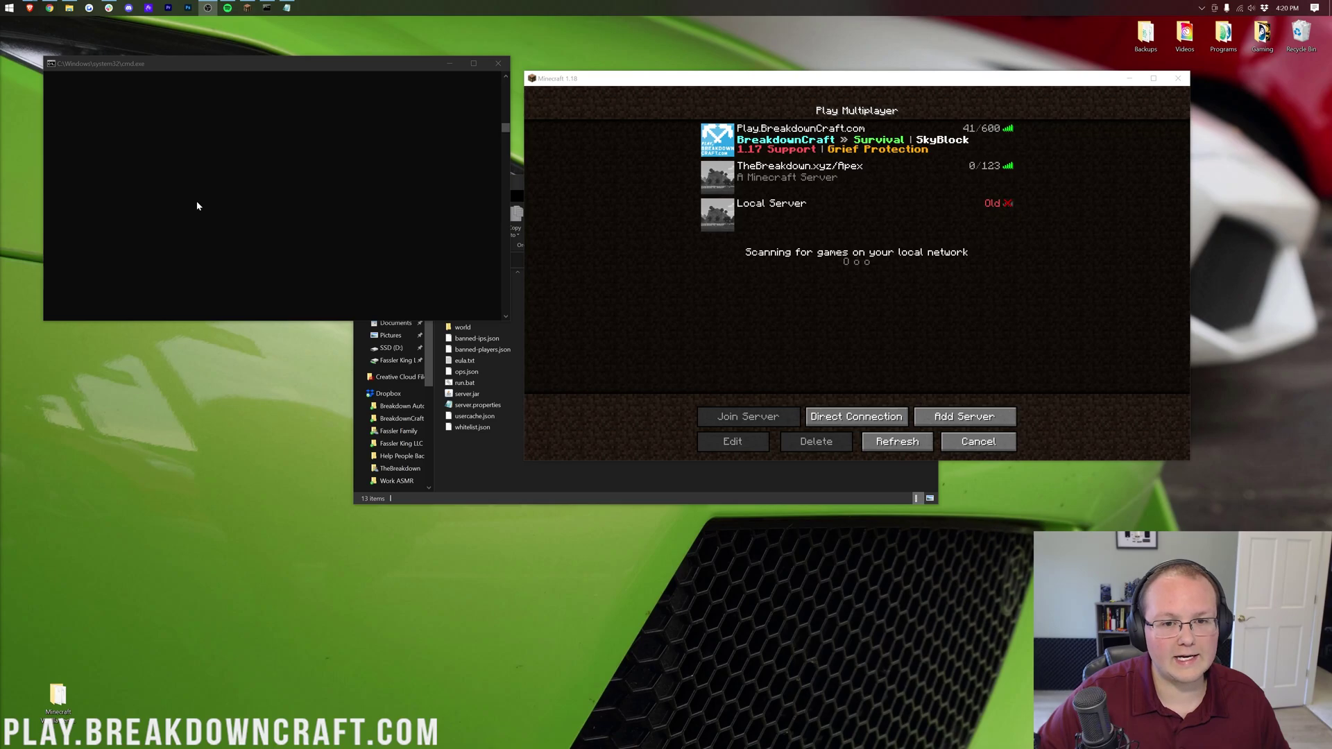
scroll(197, 205, "up", 5)
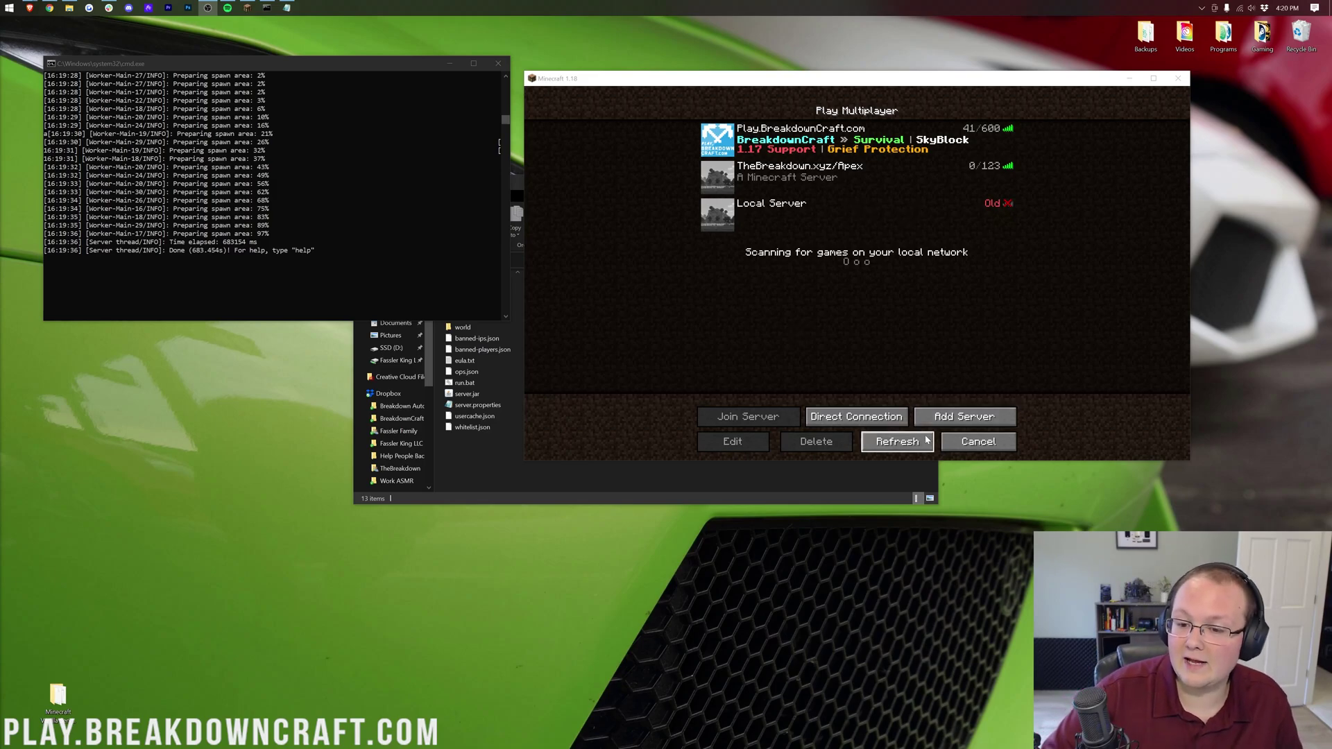
left_click(897, 441)
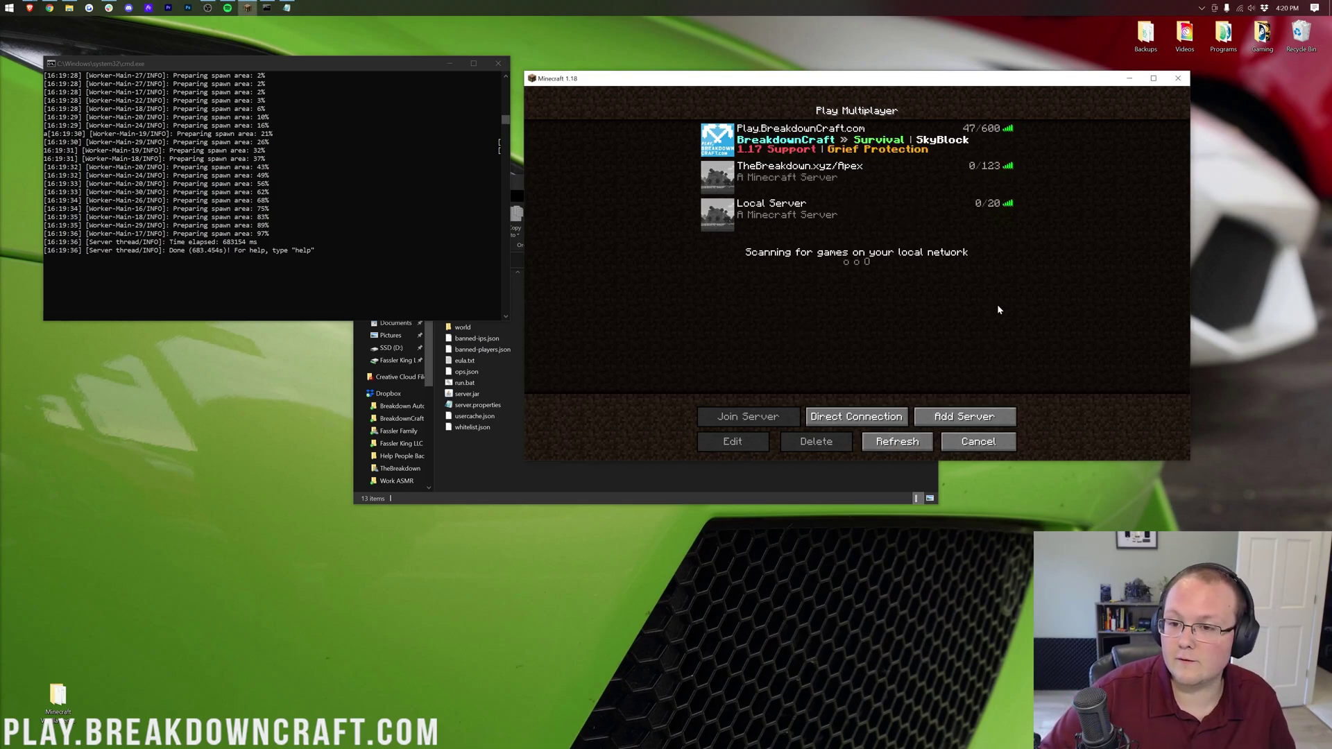
Check Local Server's connection details unchanged, then join the Local Server world.
left_click(796, 216)
left_click(733, 441)
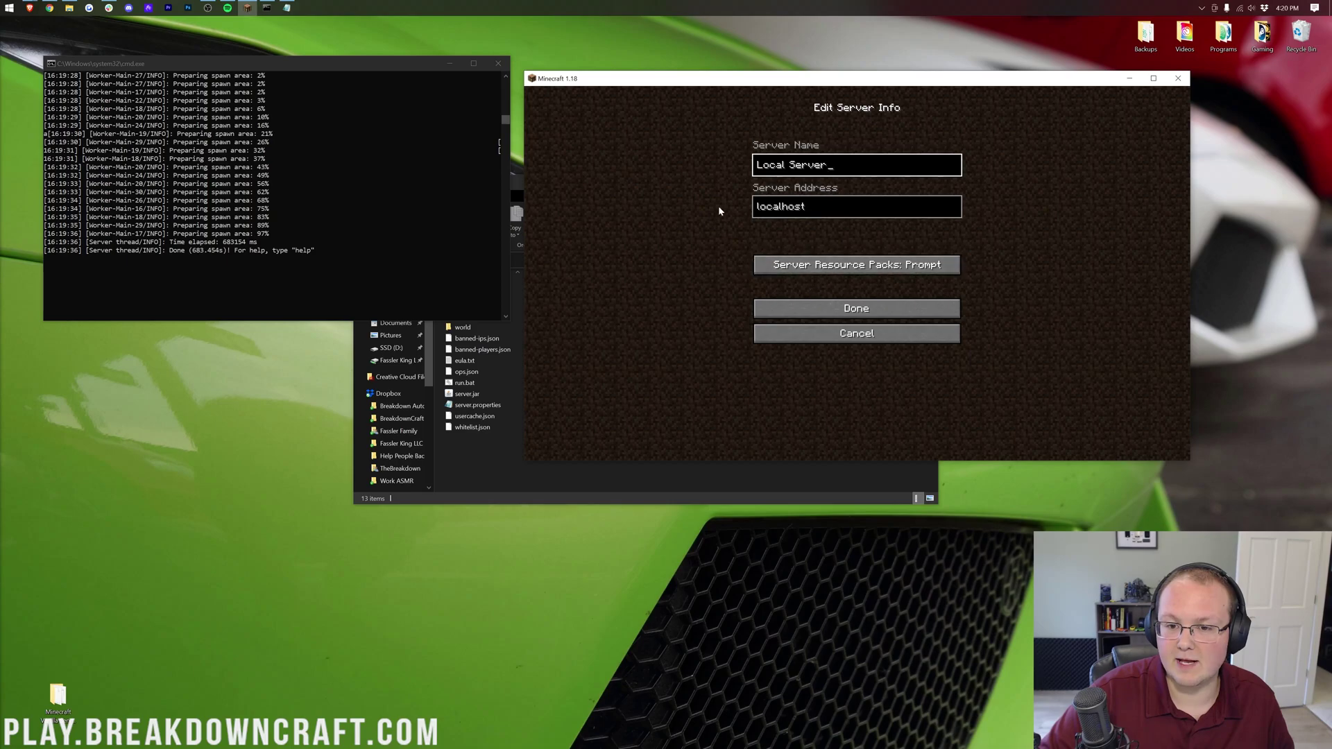
left_click(813, 310)
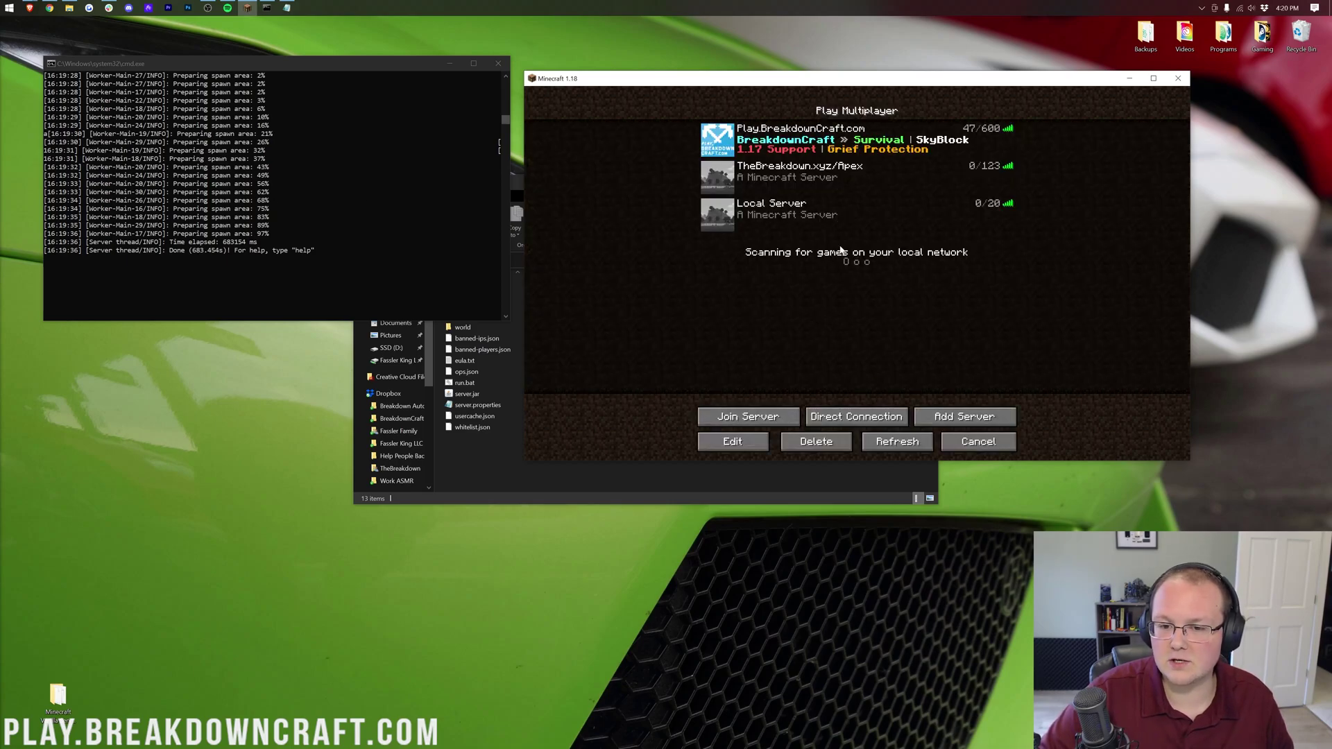
left_click(717, 215)
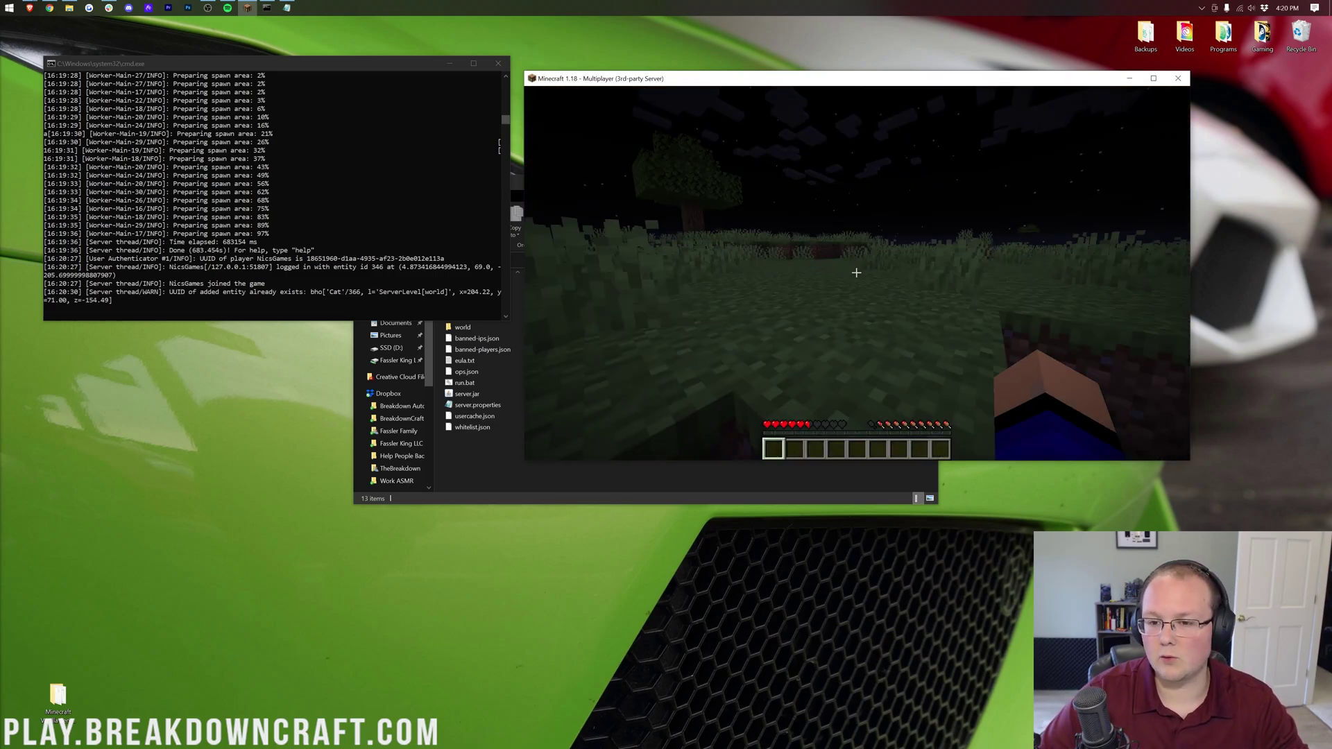
left_click_drag(359, 68, 371, 82)
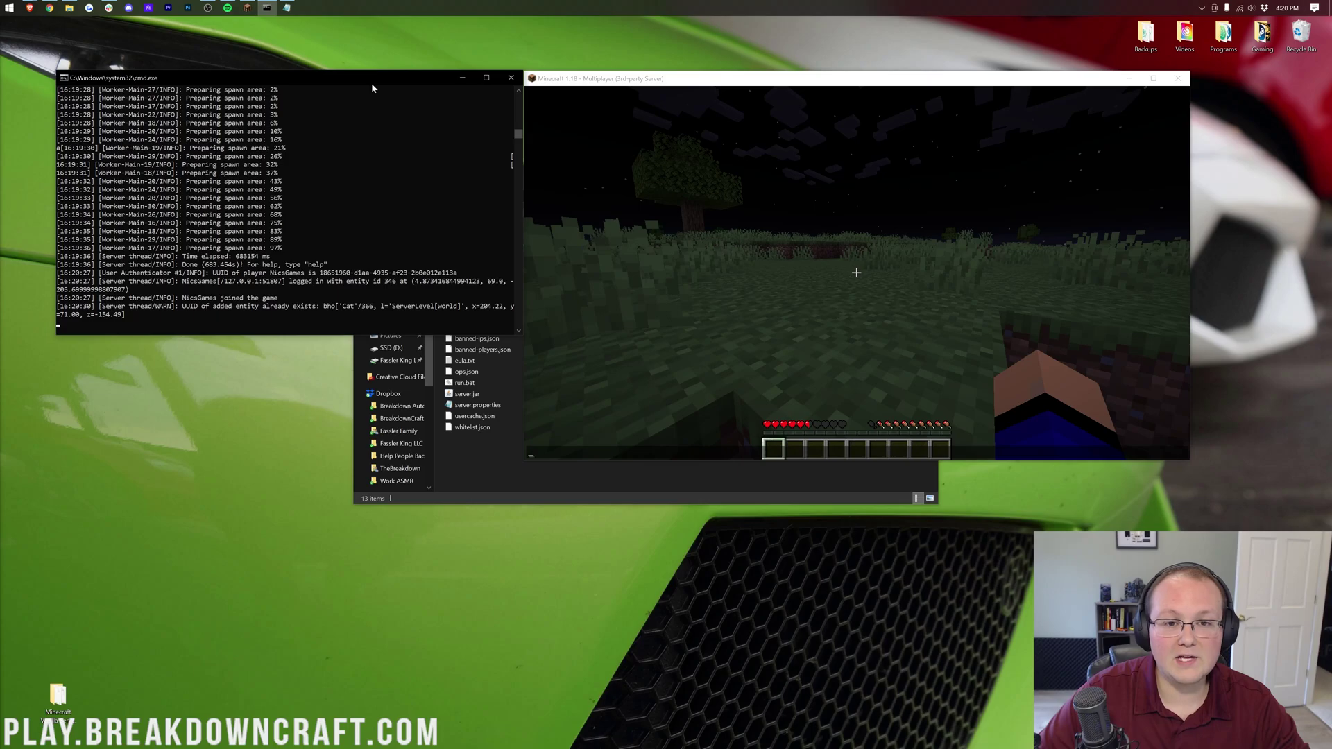
Grant operator status to the joined player with the 'op' command in the server console.
left_click(896, 279)
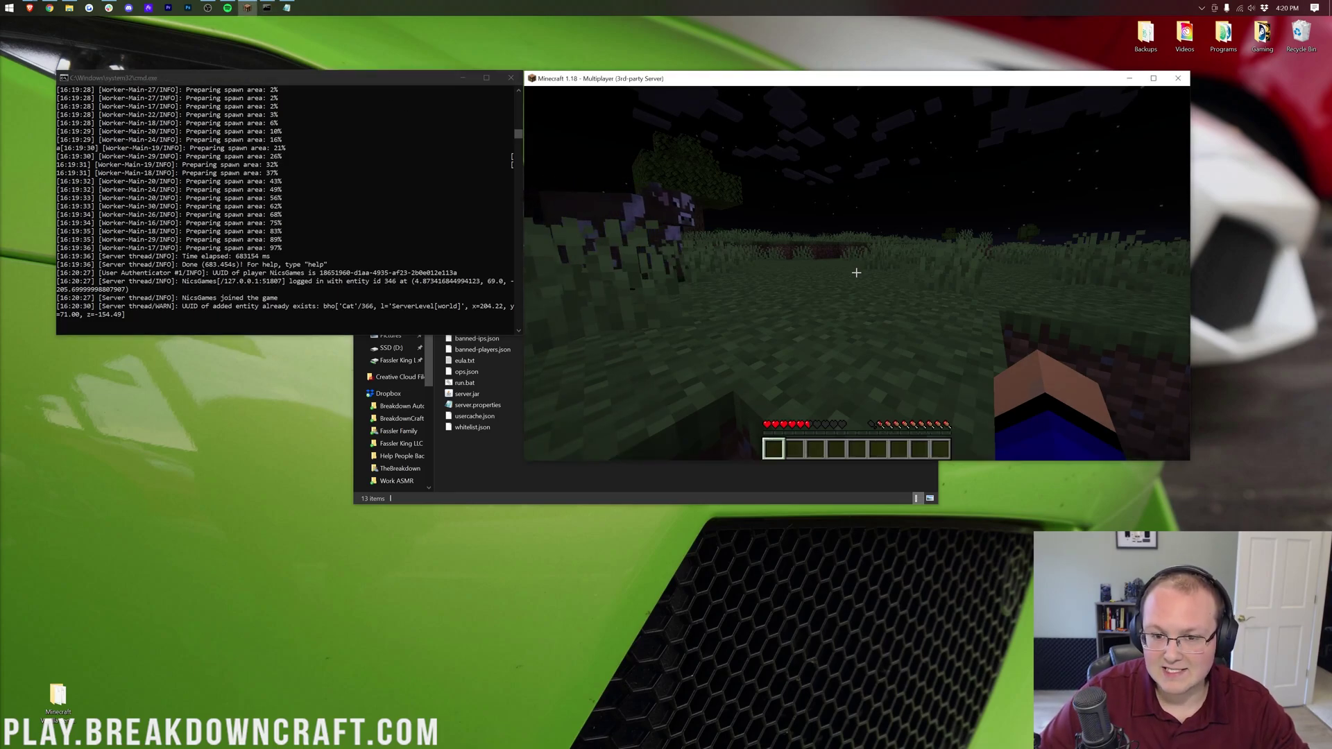
key("t")
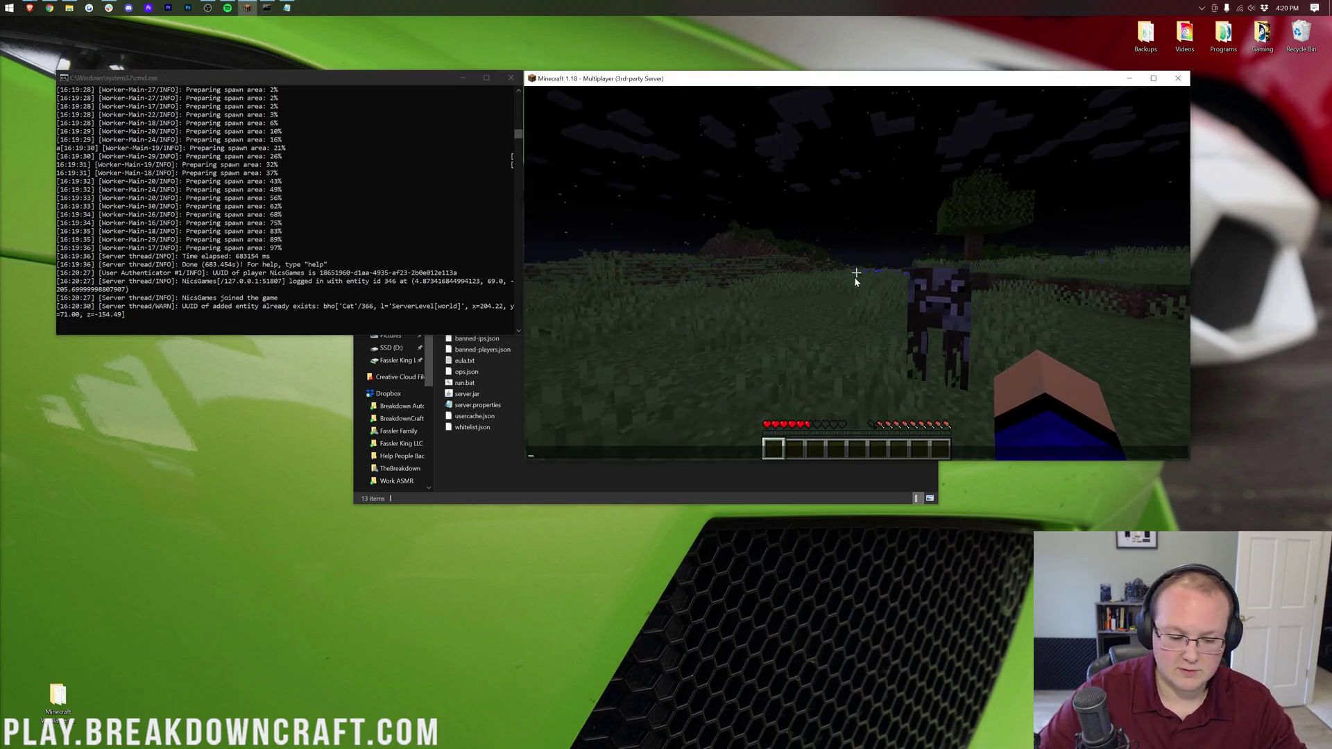
left_click(395, 225)
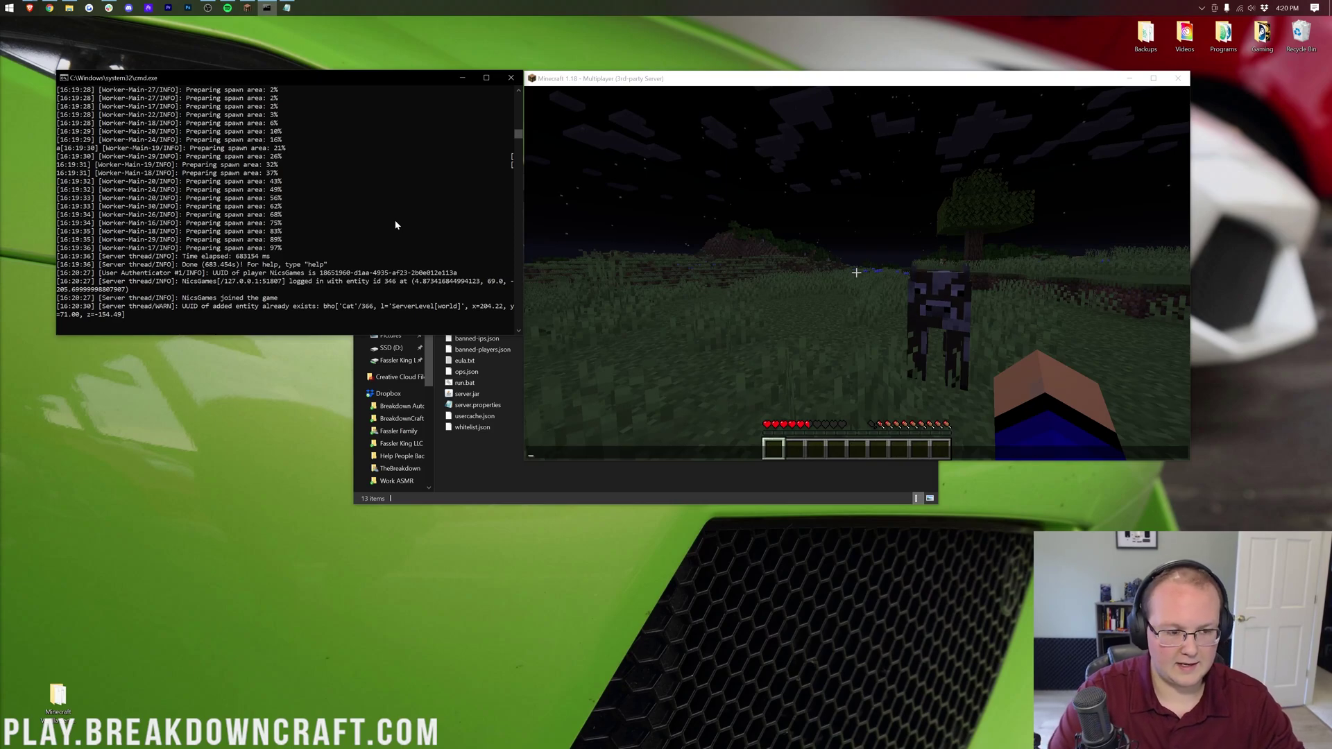
type("op nicsgames")
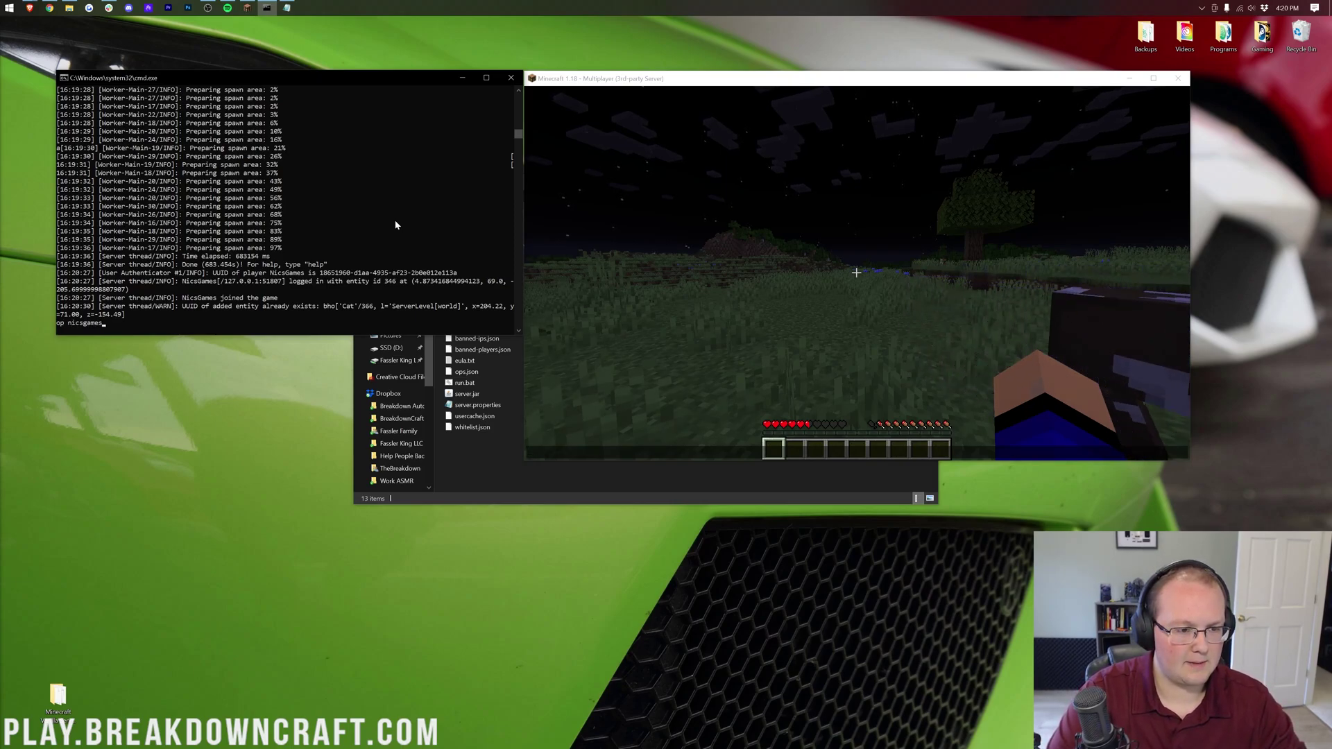
key("Return")
Re-run the op command with the corrected player name, then enter '/time set 1000' in game chat.
left_click(769, 257)
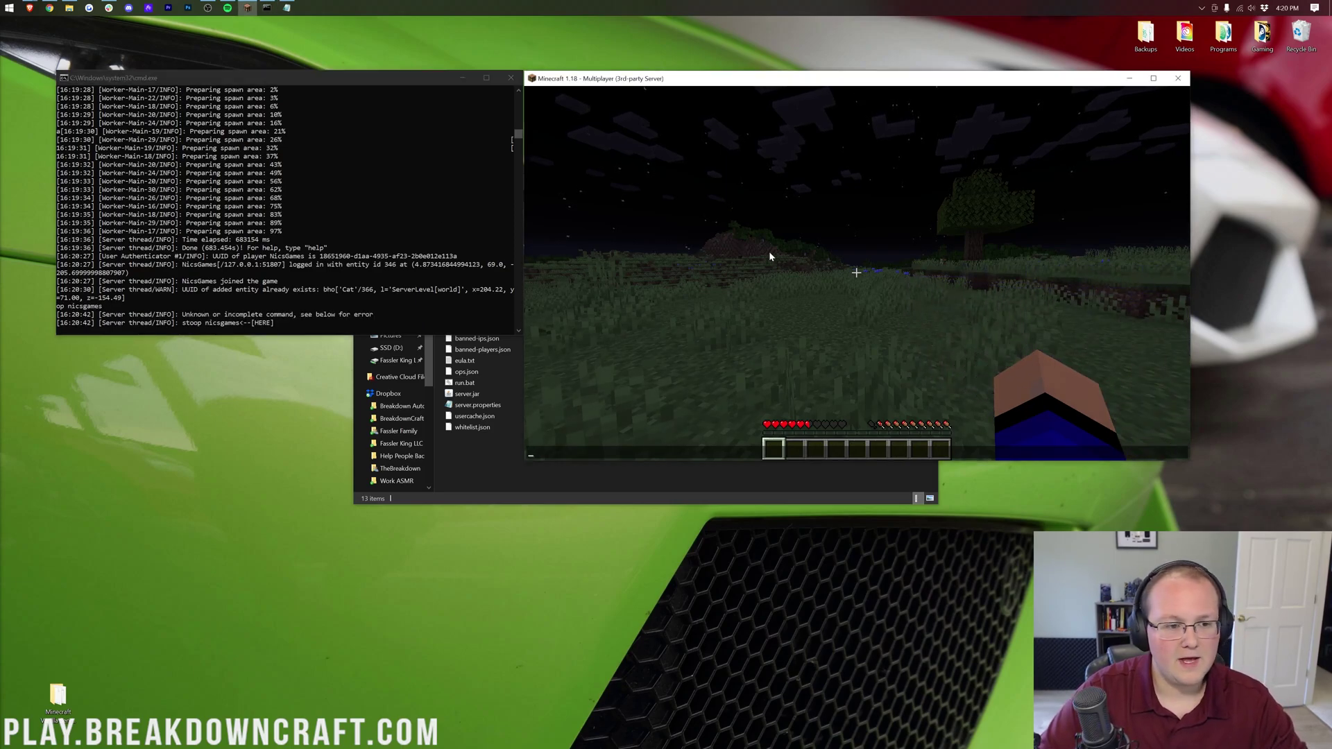
left_click(487, 250)
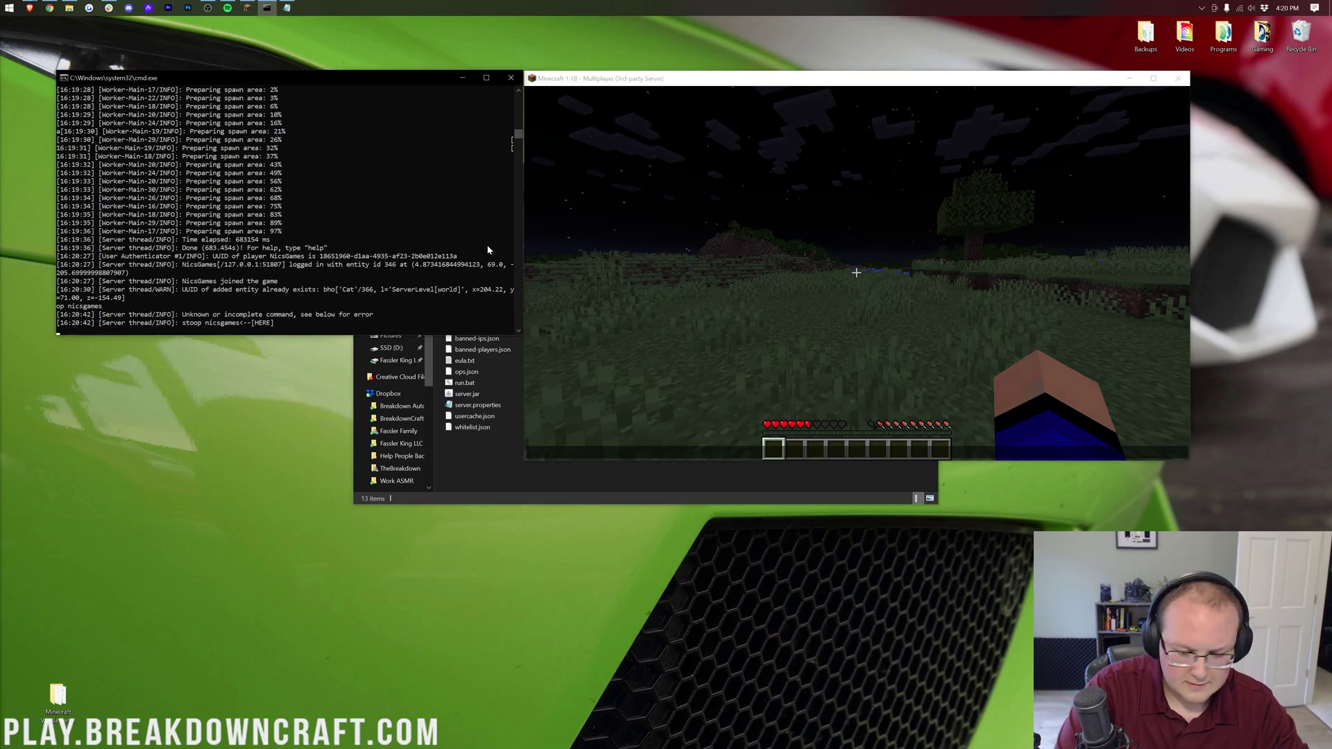
type("op nmi")
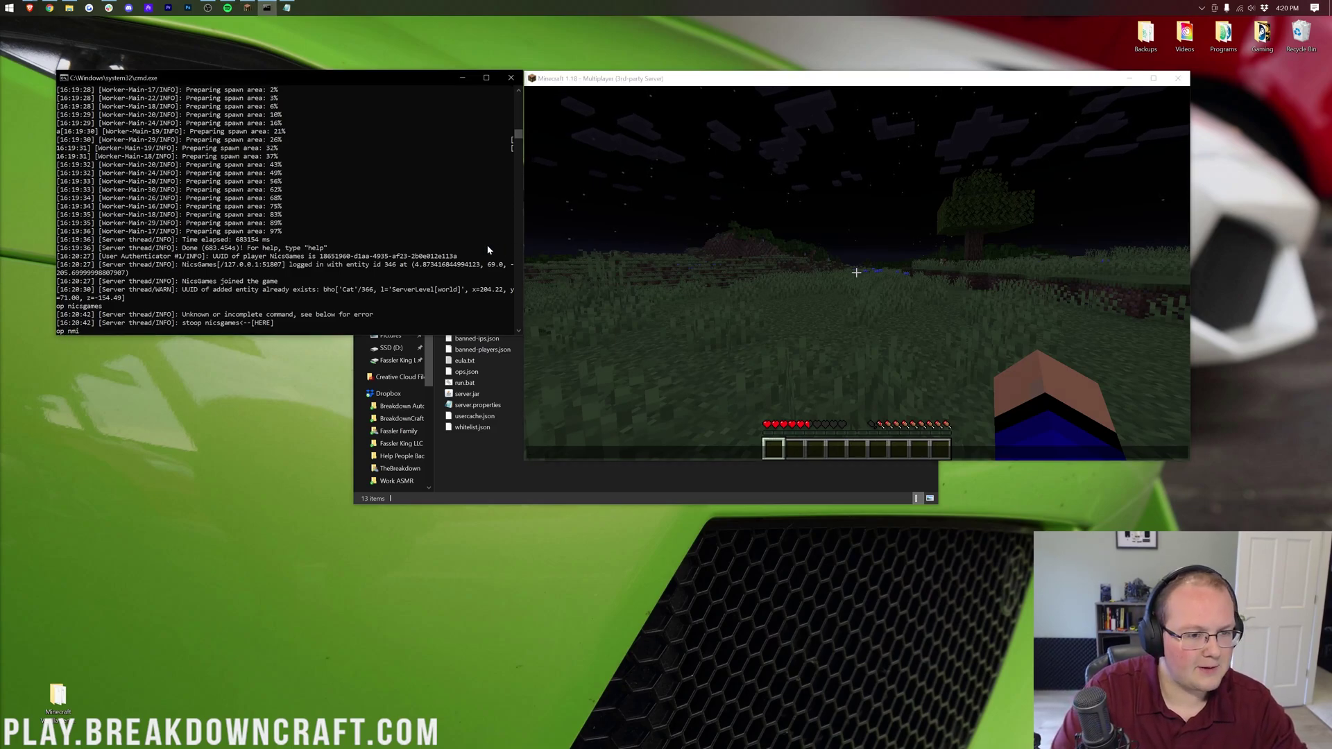
key("BackSpace")
key("BackSpace")
type("icsgames")
key("Return")
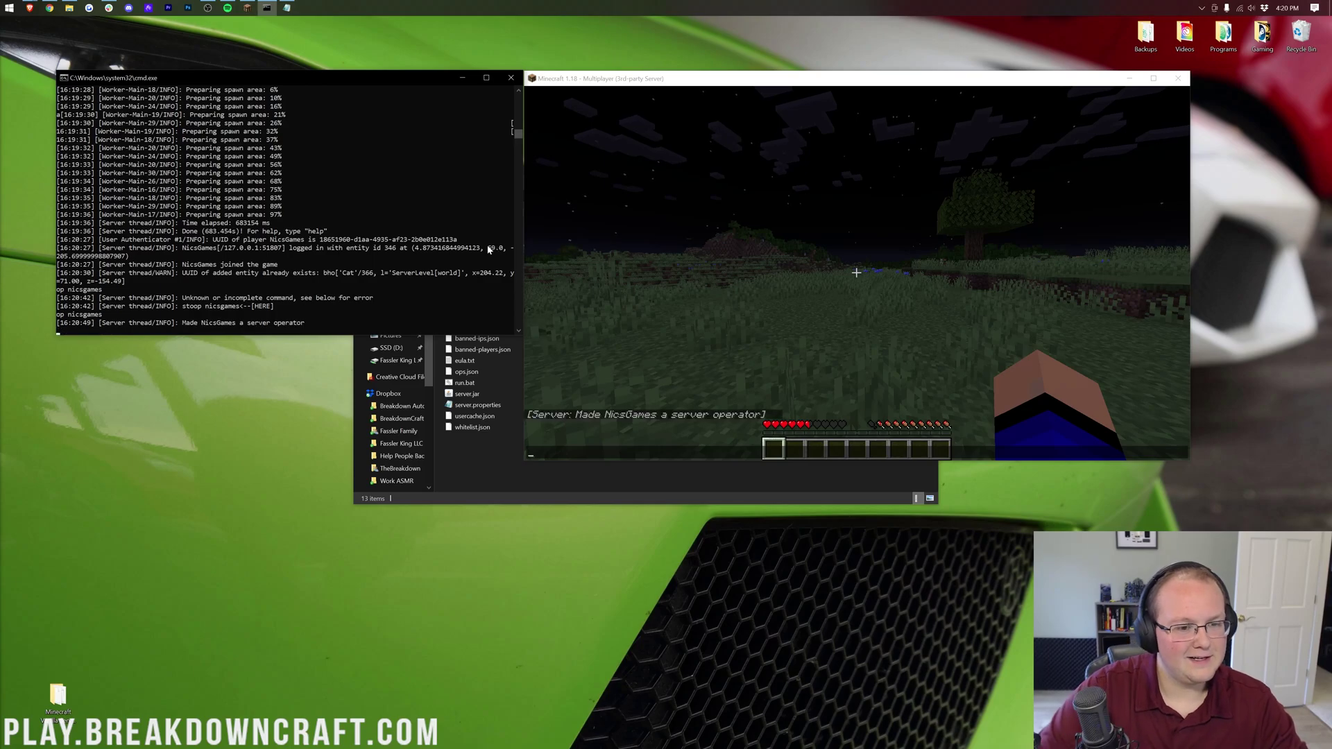
left_click(635, 332)
type("/time")
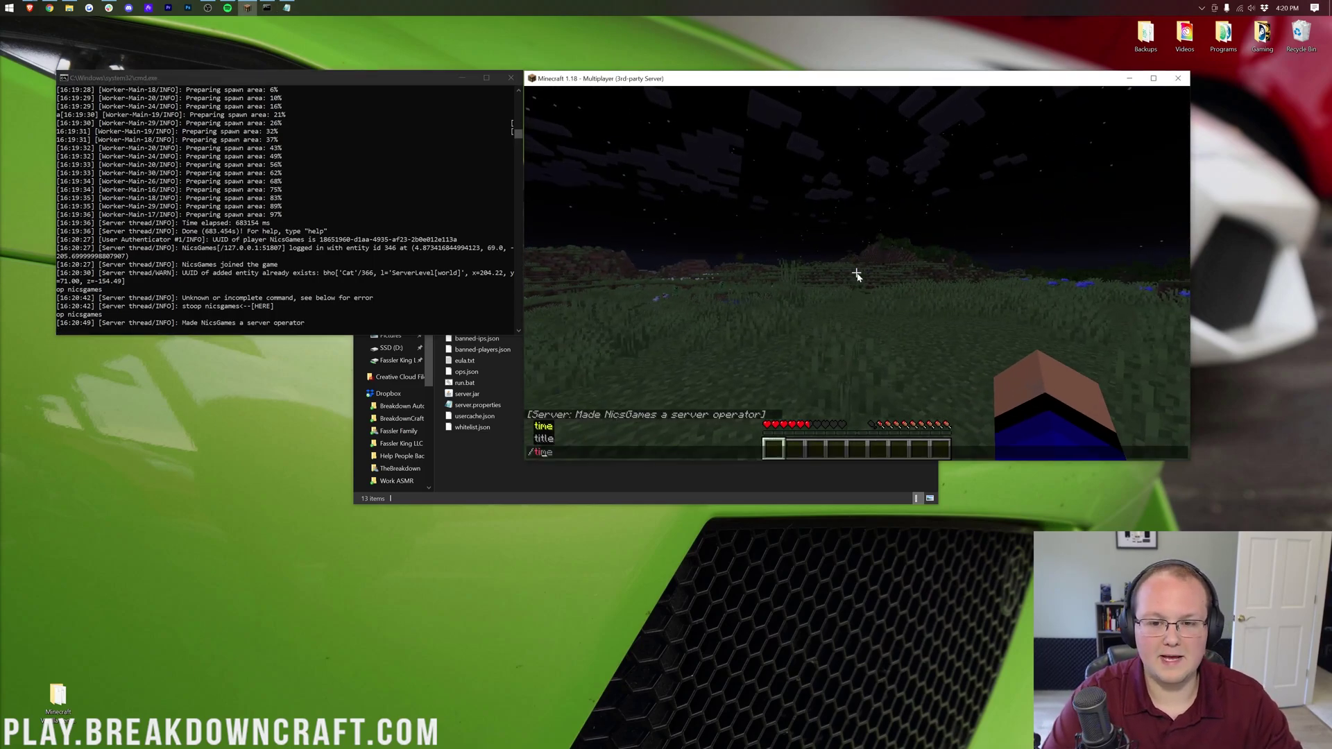
type(" set 1000")
Set the world time to 1000 and switch your own game mode to Spectator.
key("Return")
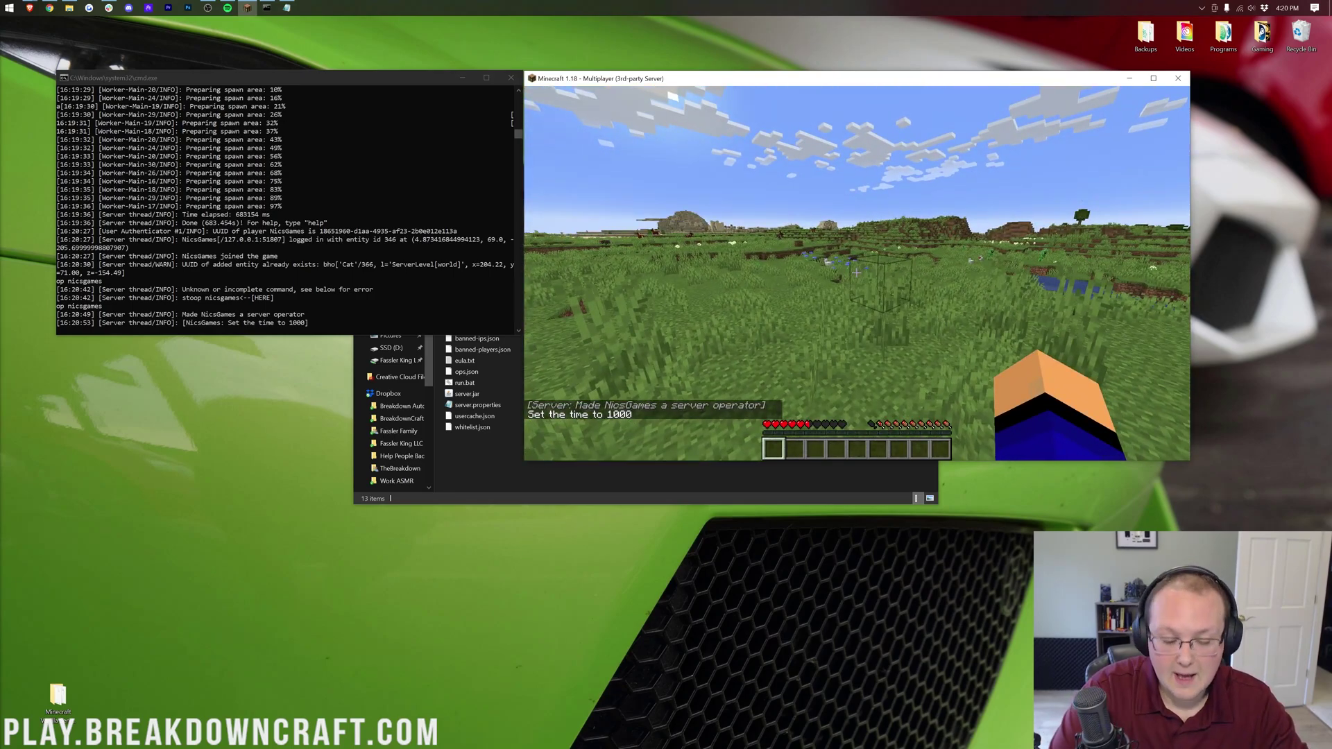
type("/gamemode creative")
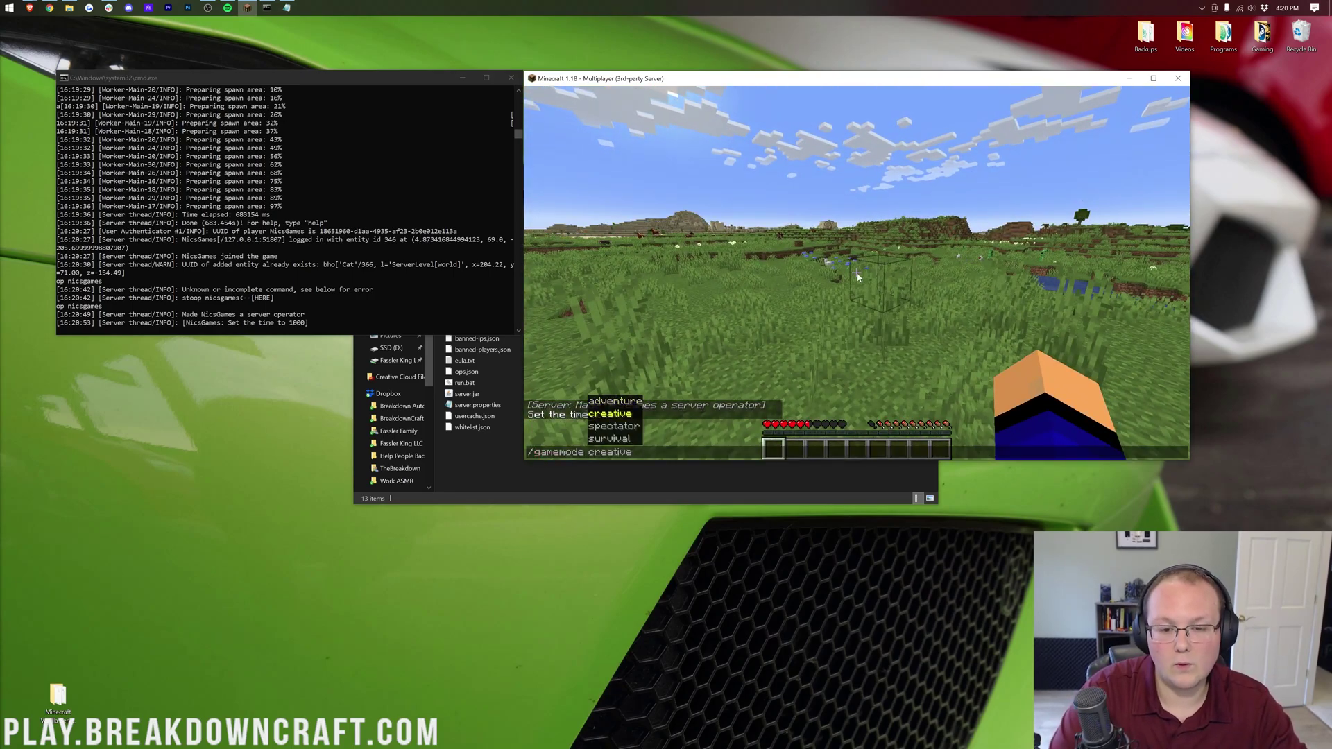
key("Tab")
key("Return")
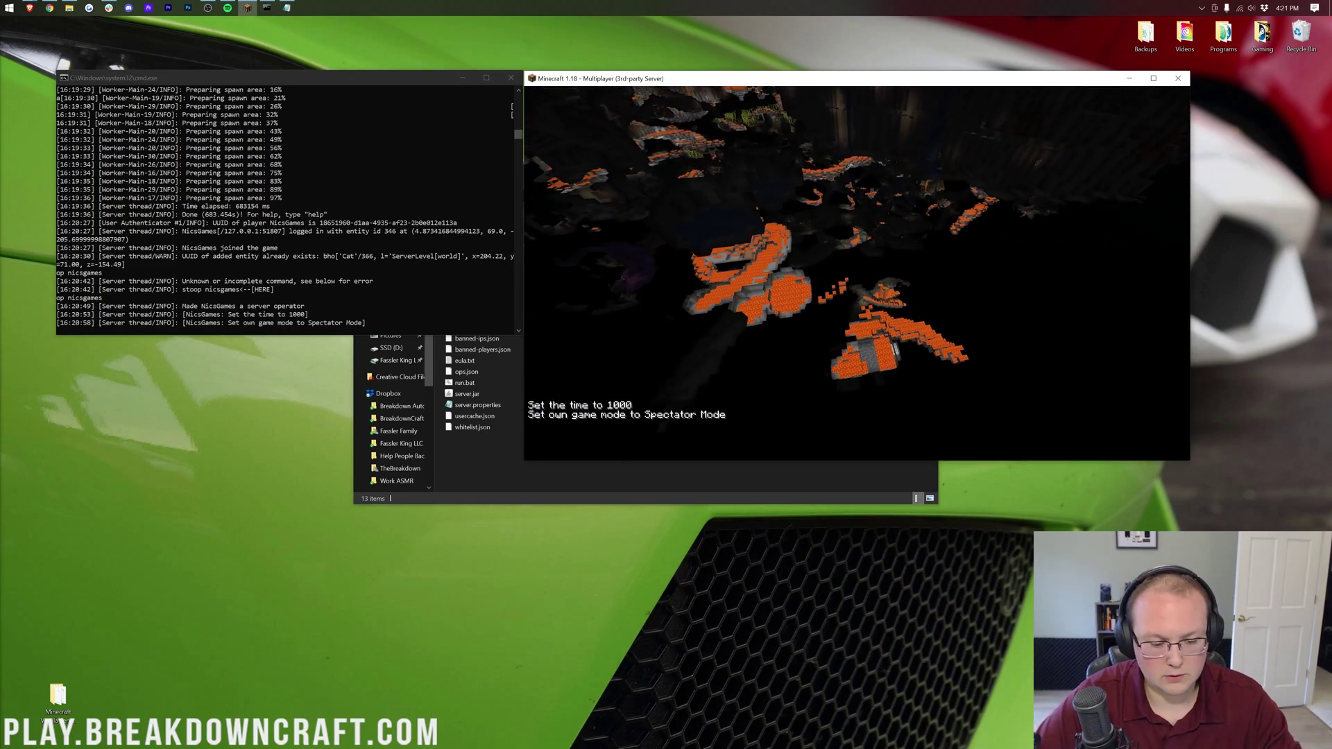
With the F3 debug overlay shown, fly down below Y=0, look around the deep cave, then rise.
key("F3")
key("w")
key("shift")
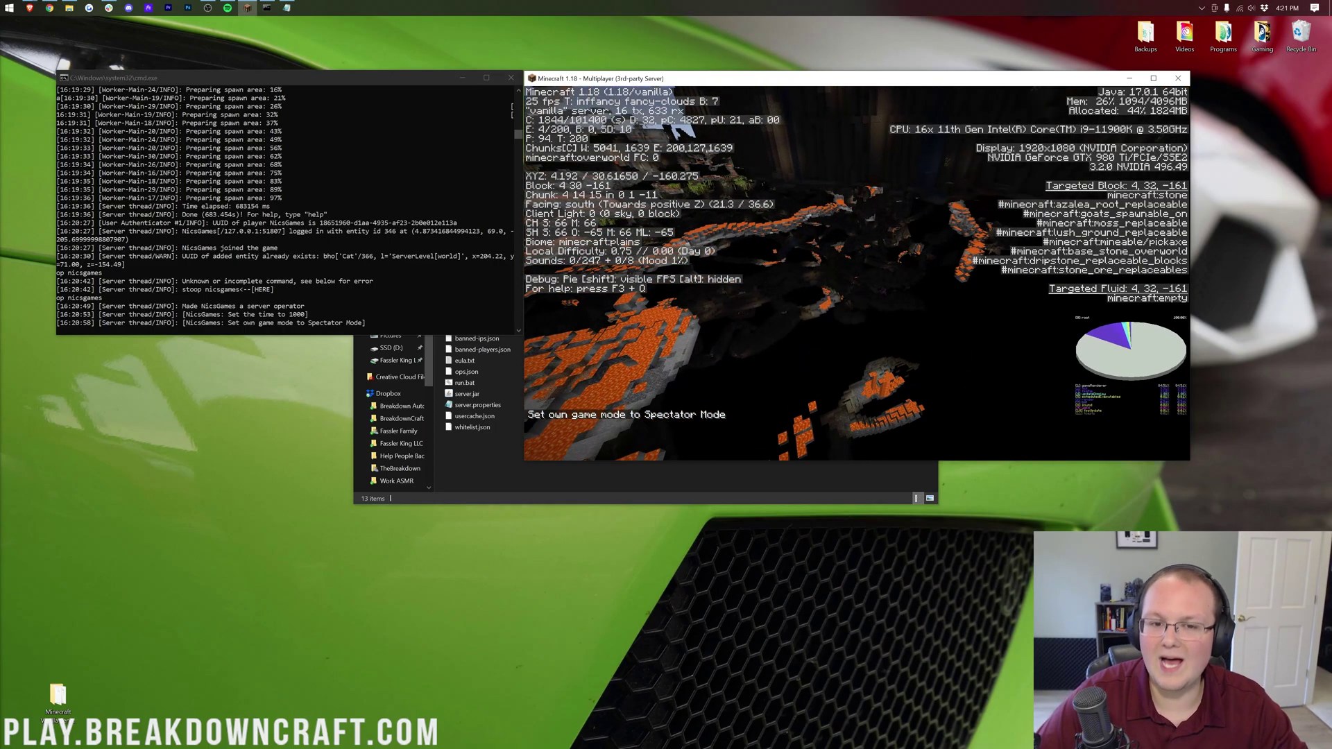
key("w")
key("shift")
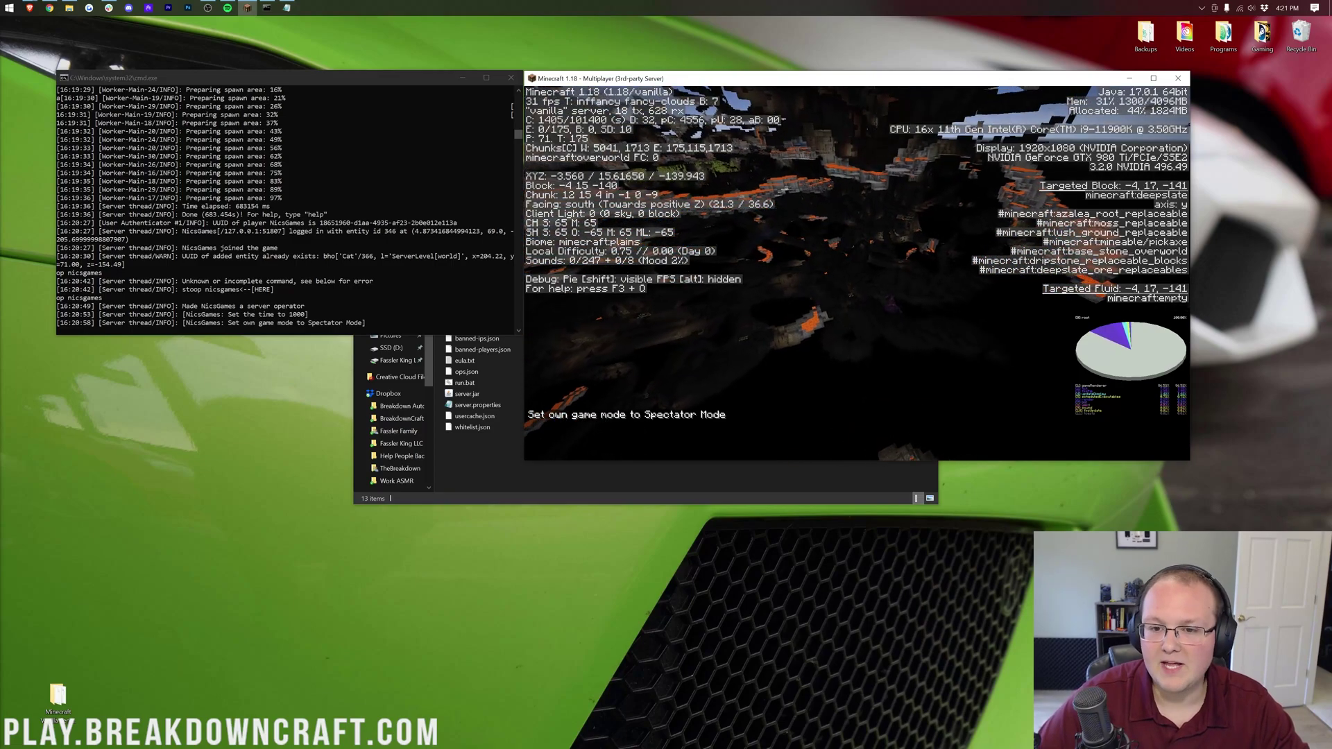
key("w")
key("shift")
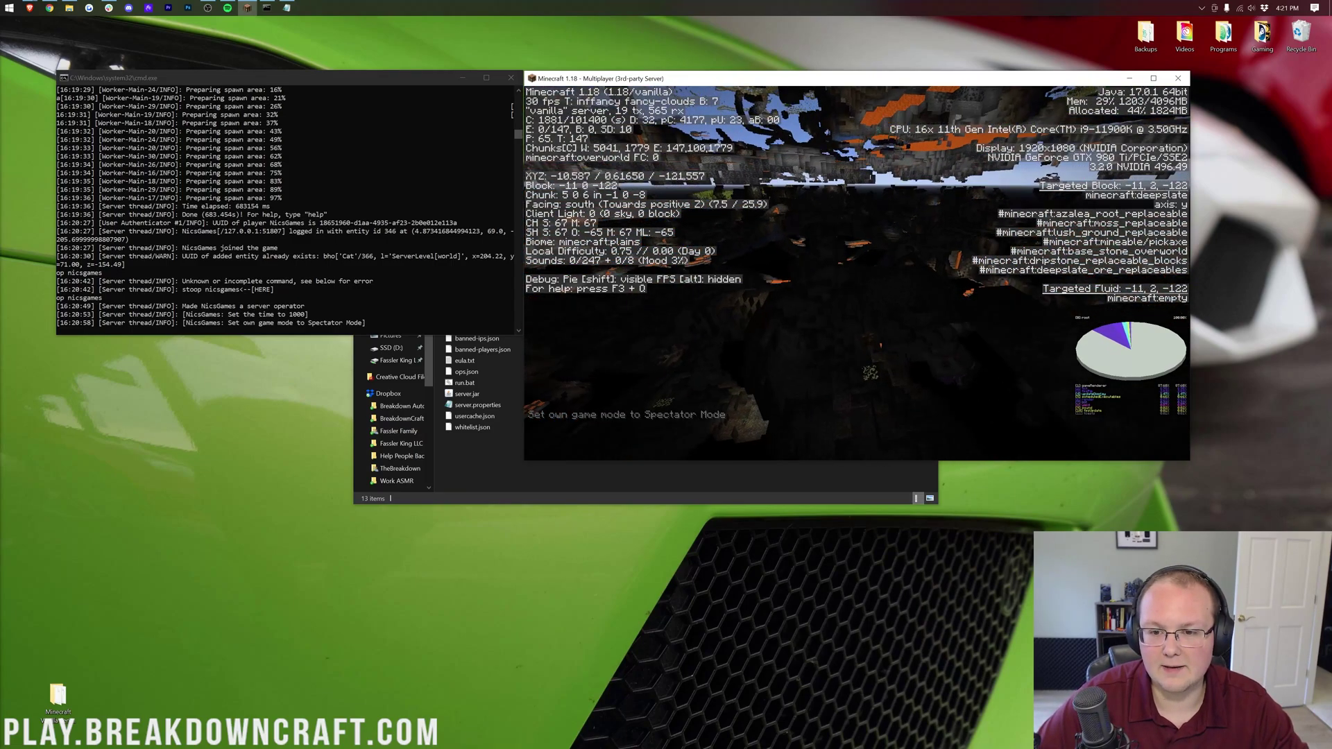
key("a")
key("shift")
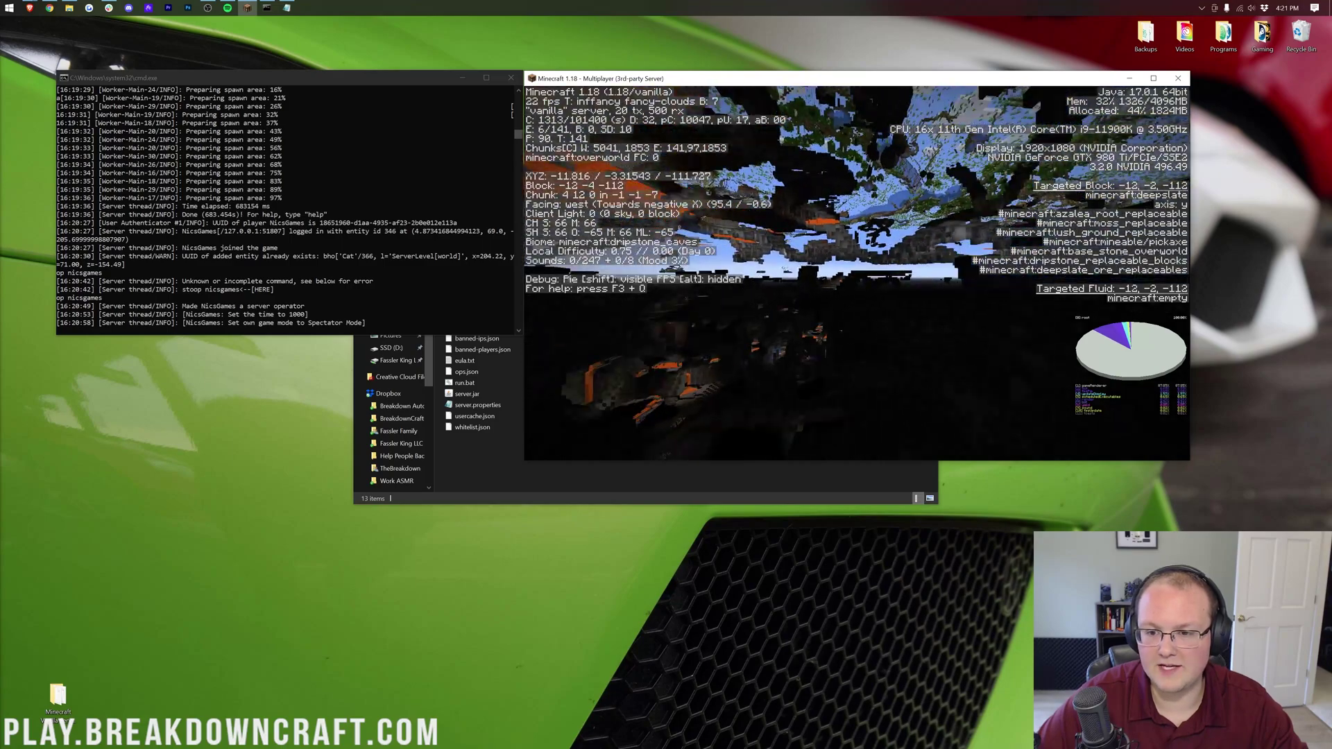
key("space")
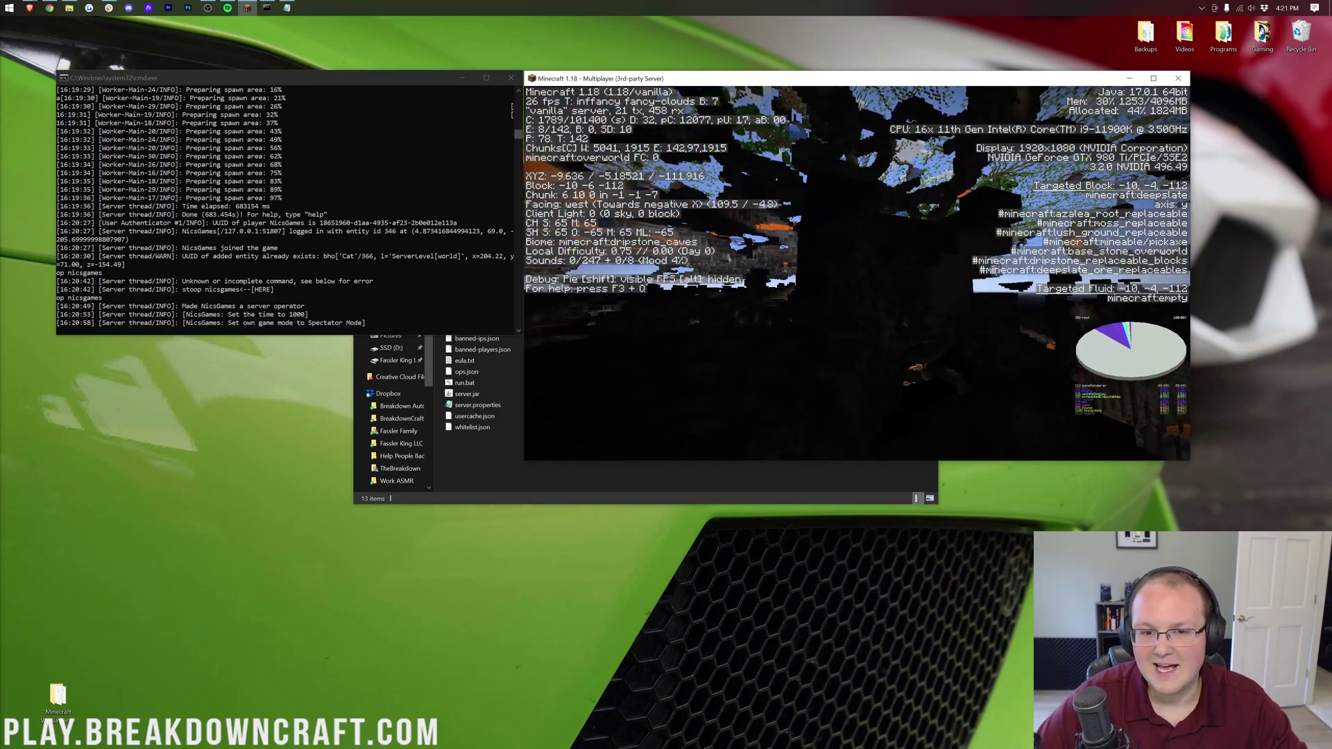
key("space")
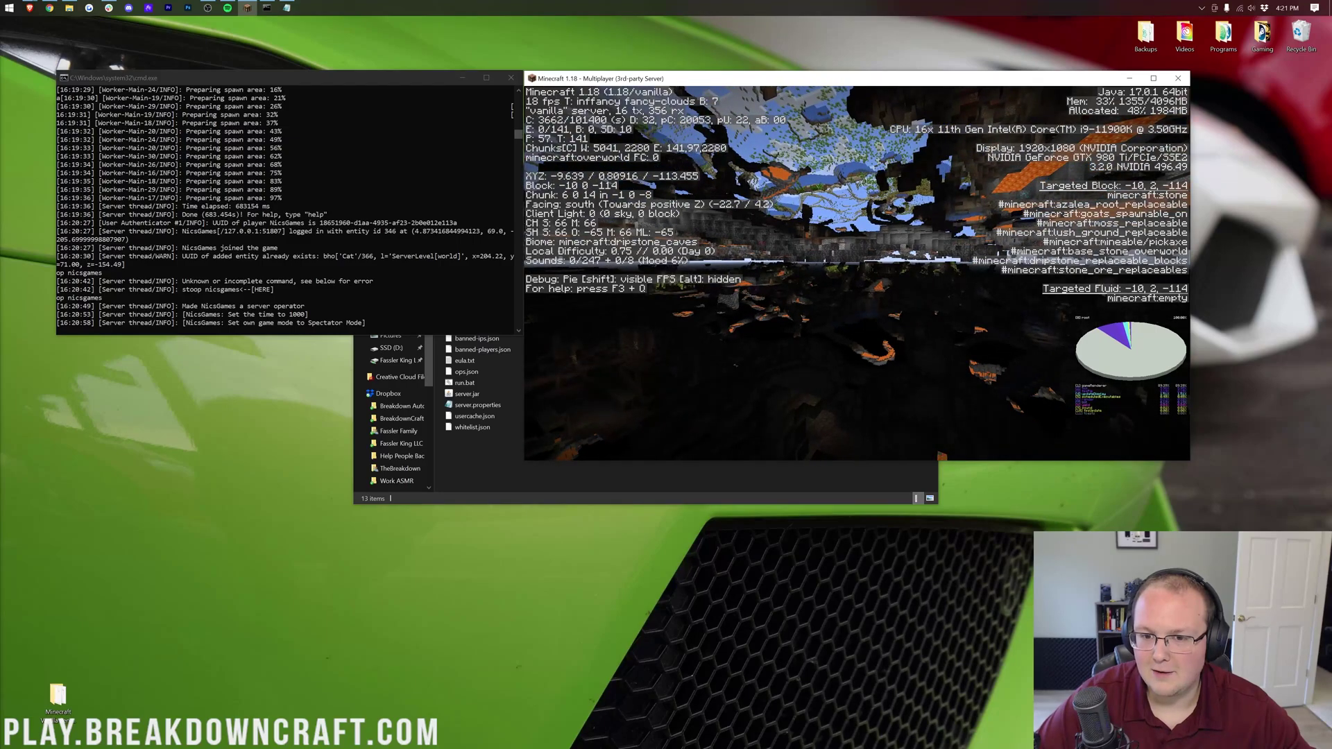
Fly through the dark caves, drop below Y -16 into a lava cave, then head north and upward.
key("w")
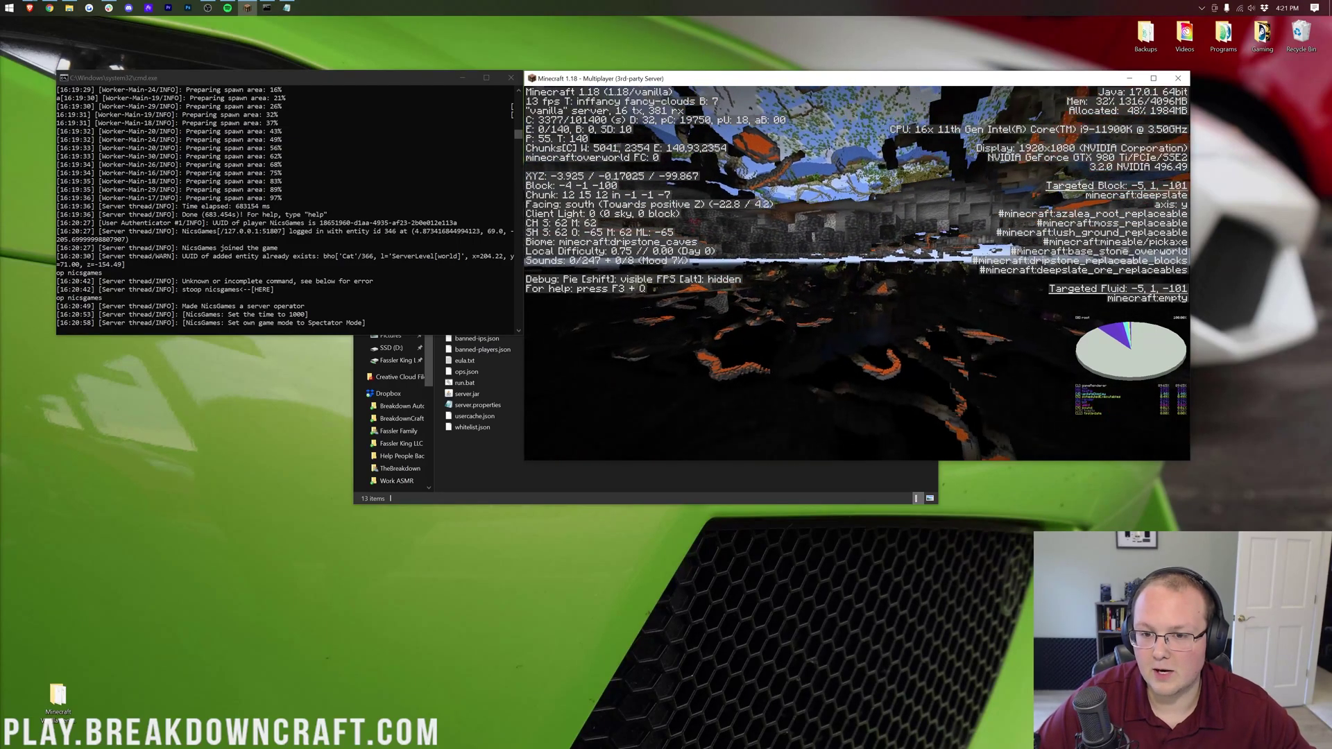
key("w")
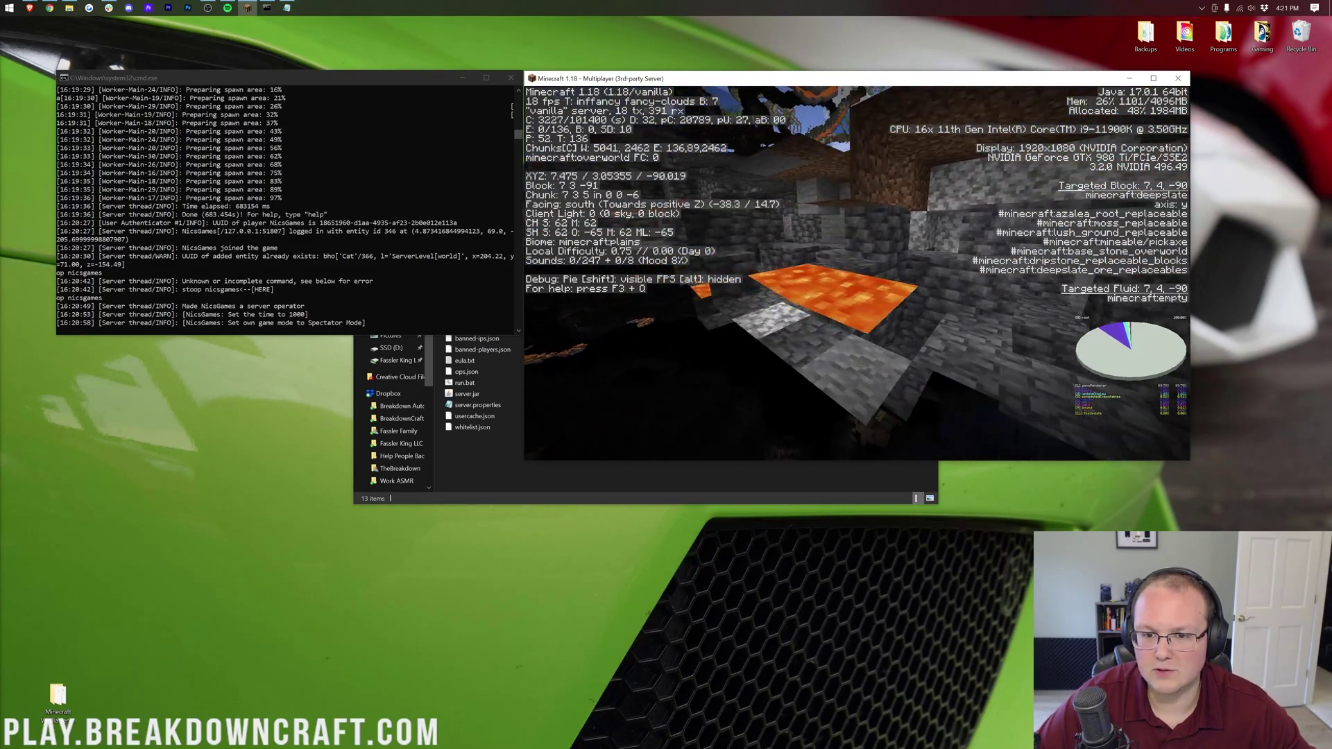
key("w")
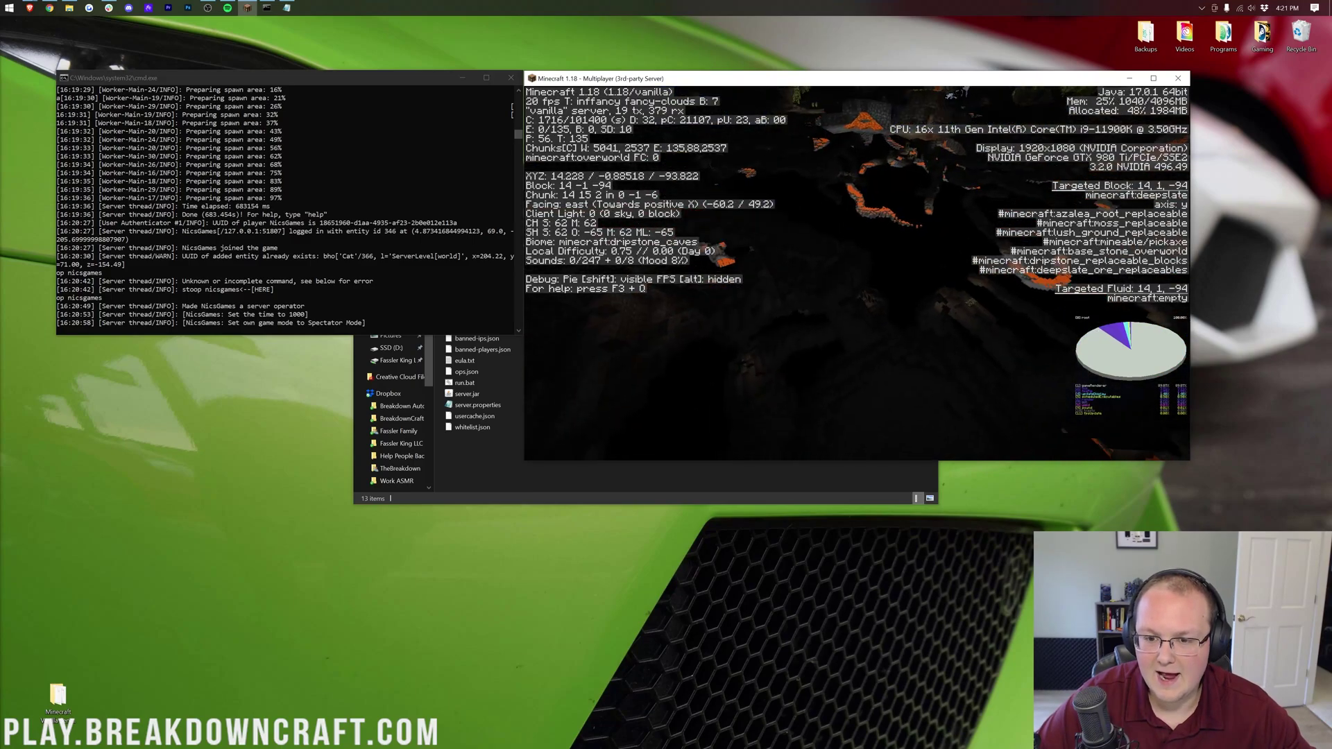
key("shift")
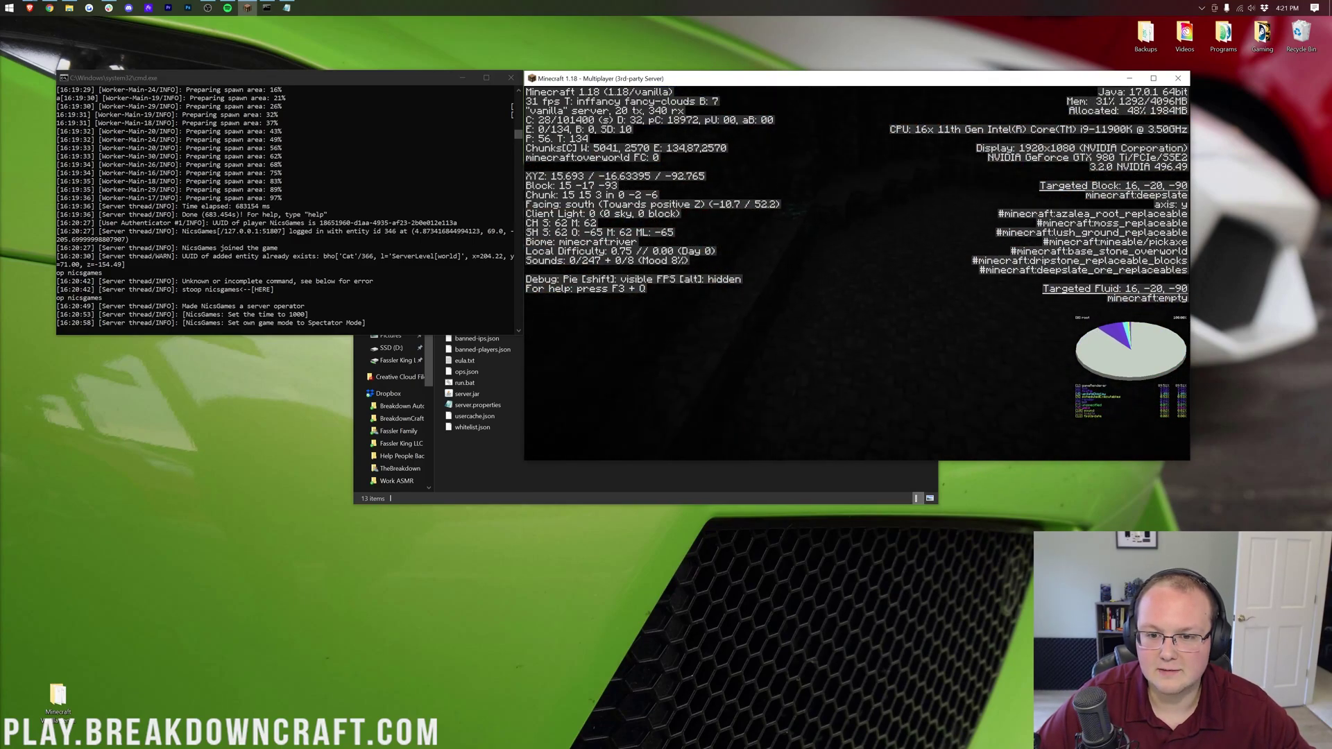
key("shift")
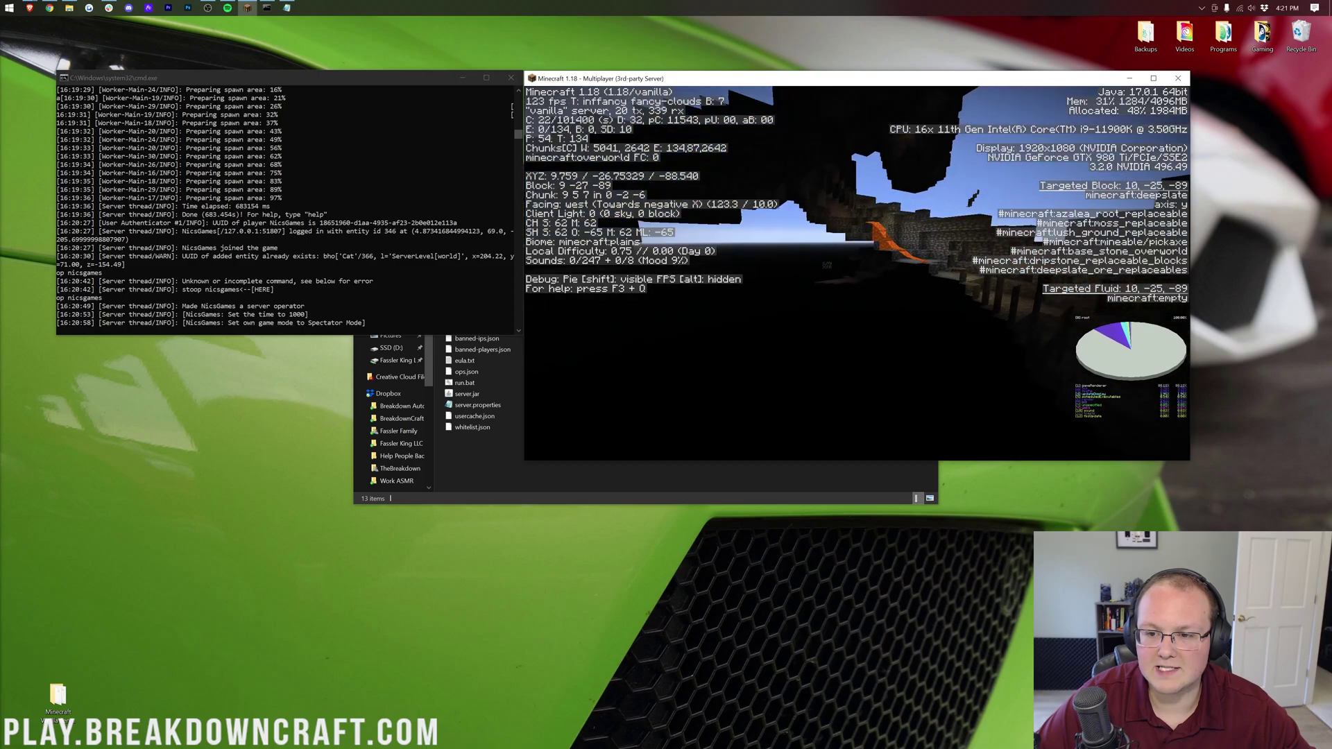
key("w")
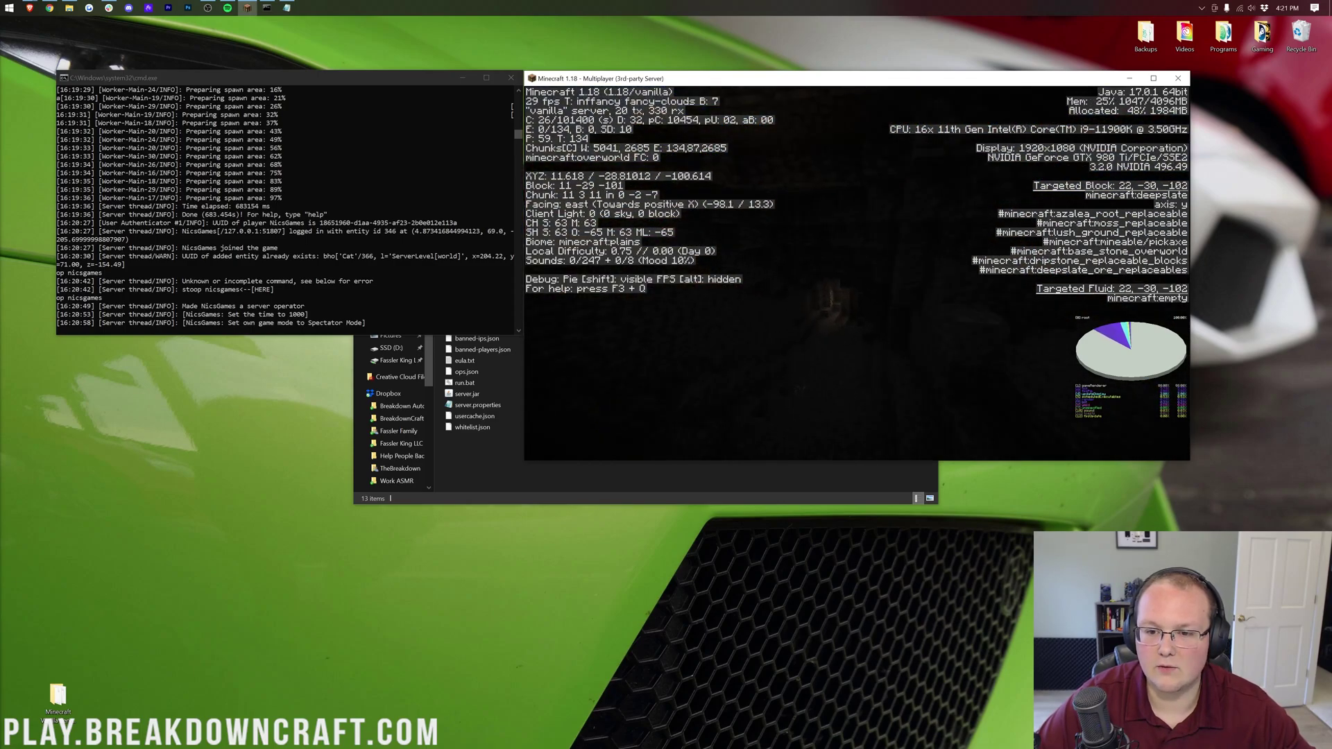
key("w")
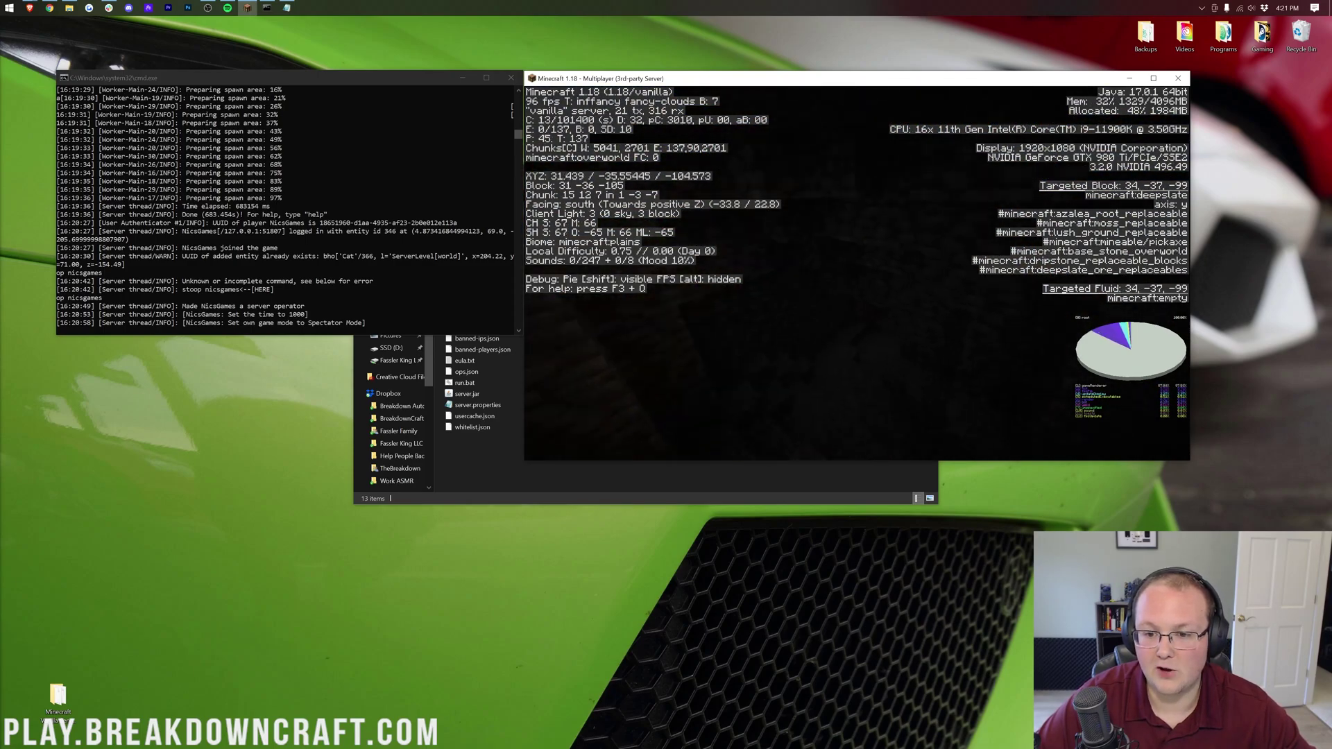
key("w")
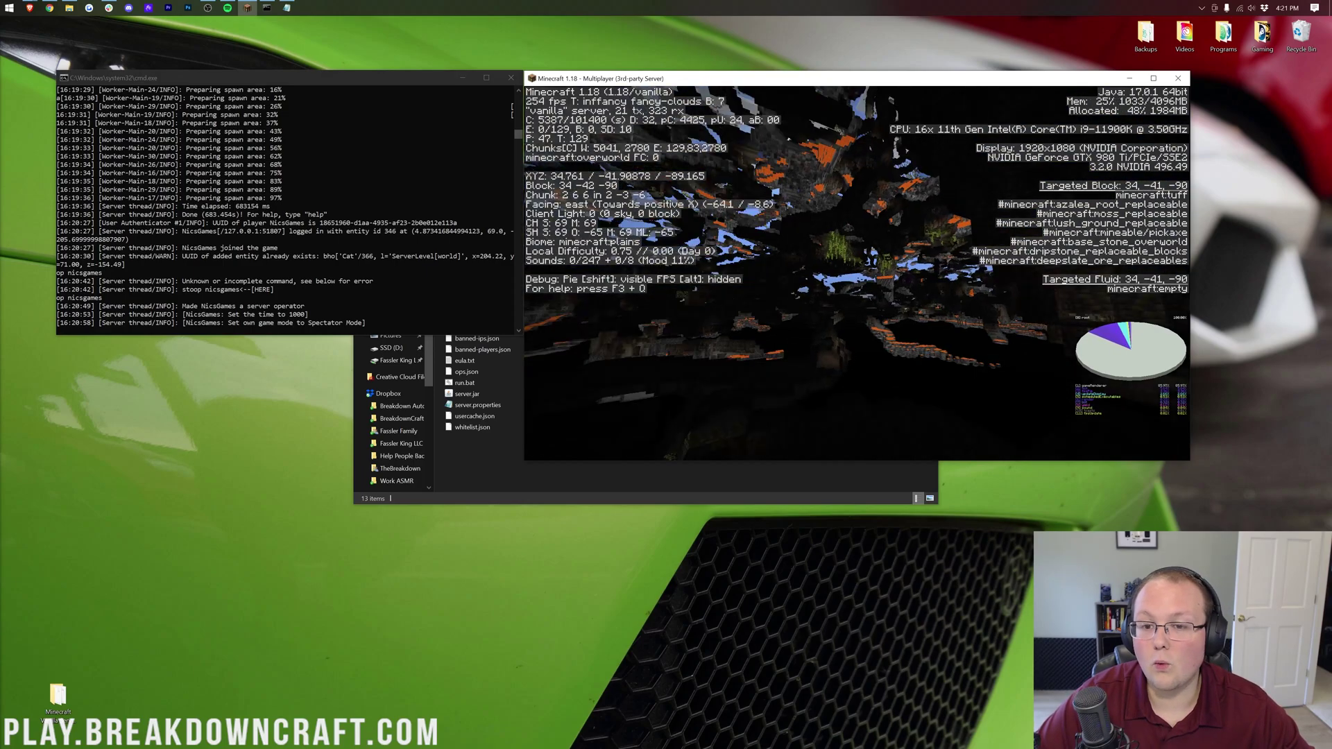
key("w")
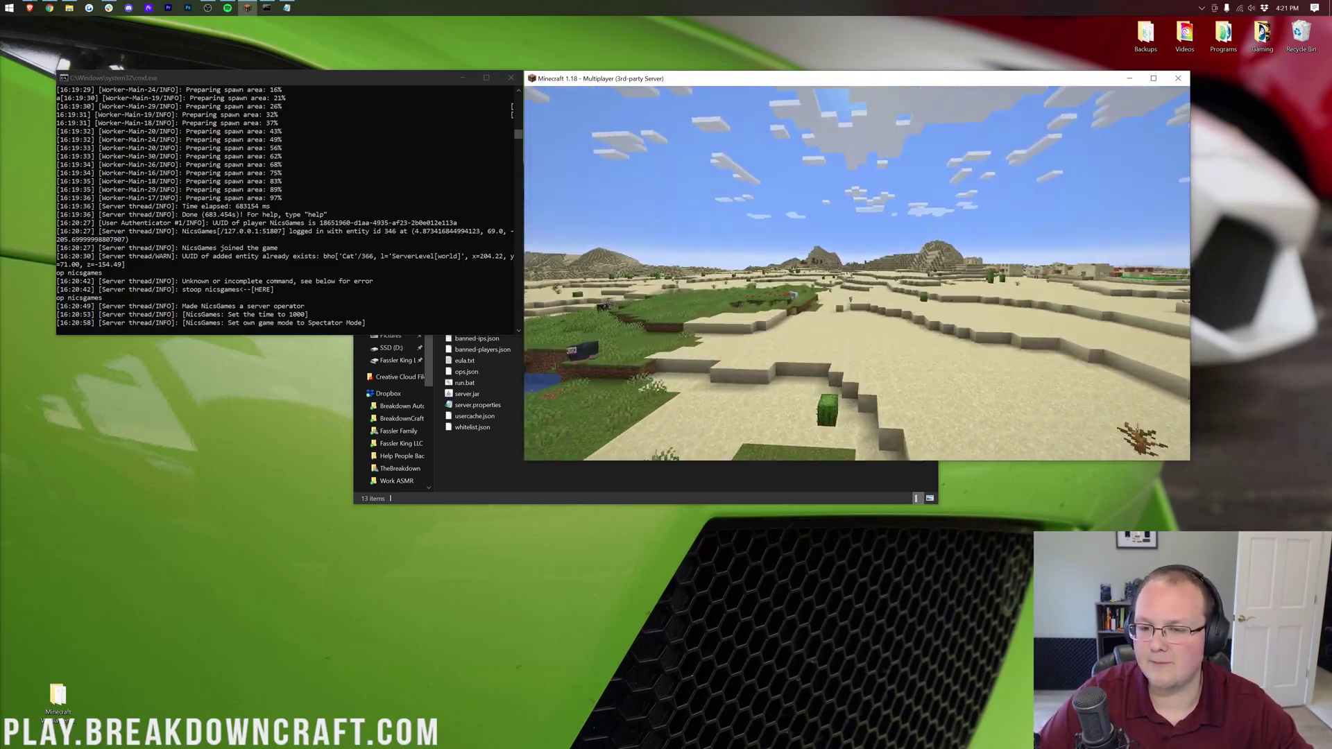
Fly over the desert toward the orange lava patch, then pause and switch to the Backblaze page.
key("w")
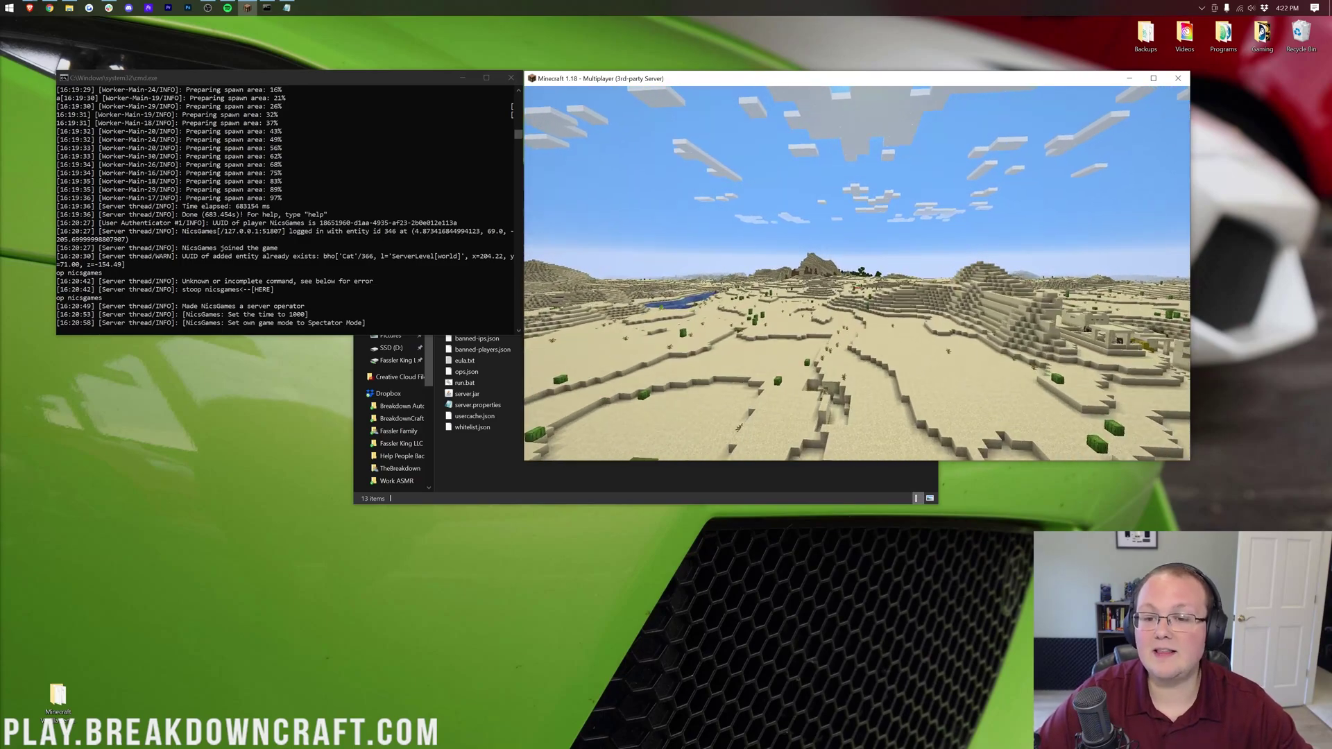
key("w")
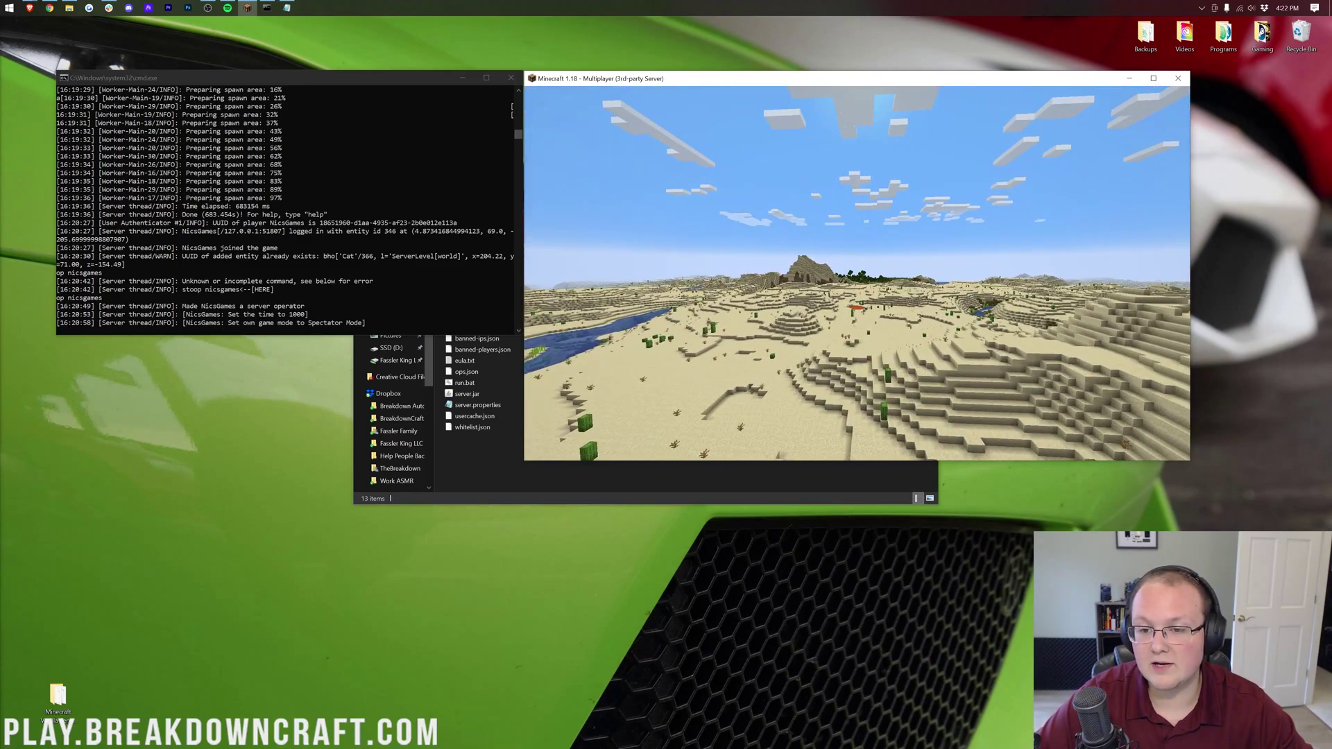
key("w")
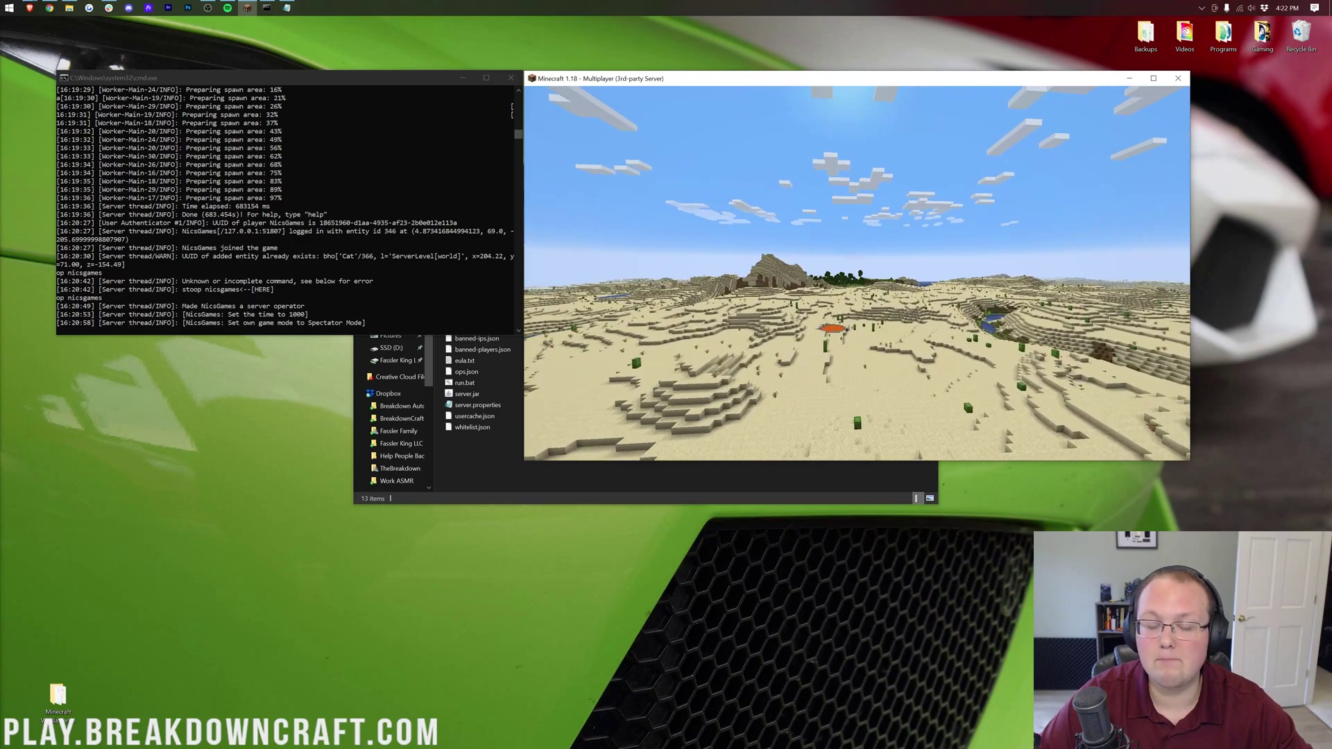
key("w")
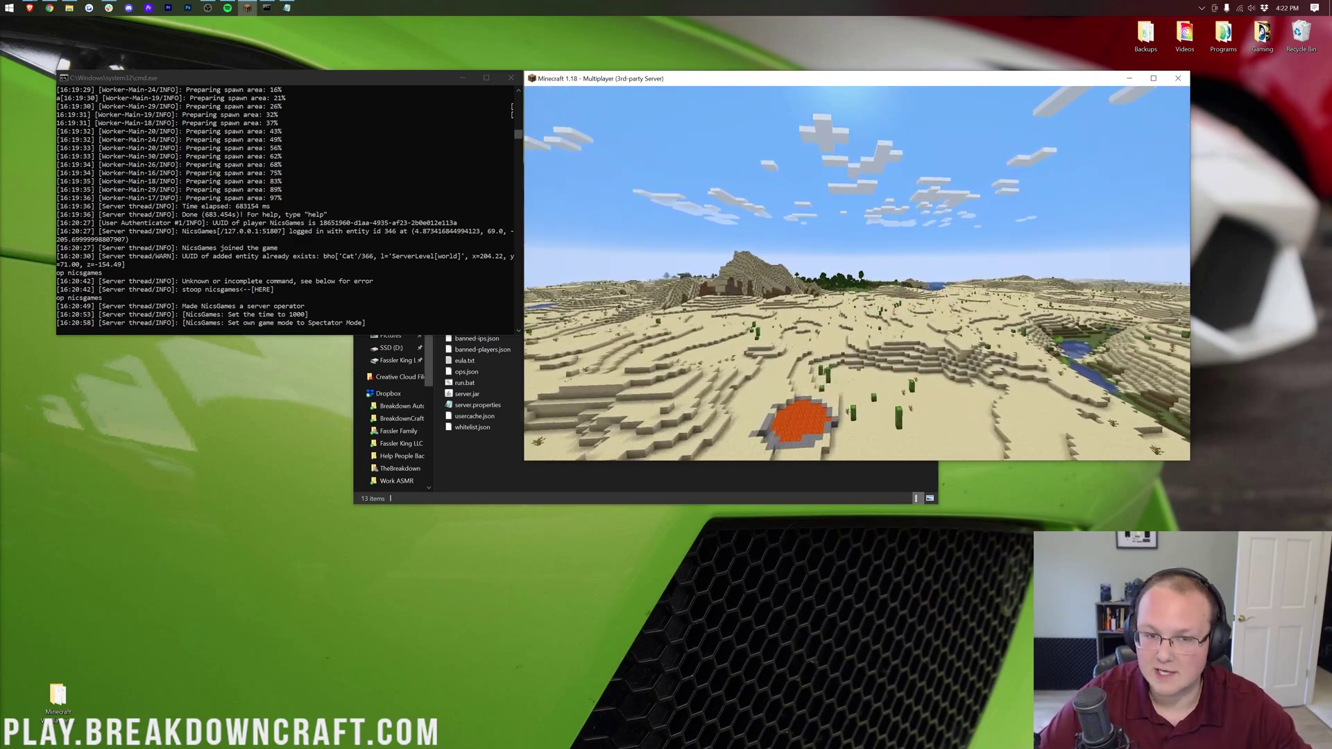
key("Escape")
left_click(48, 8)
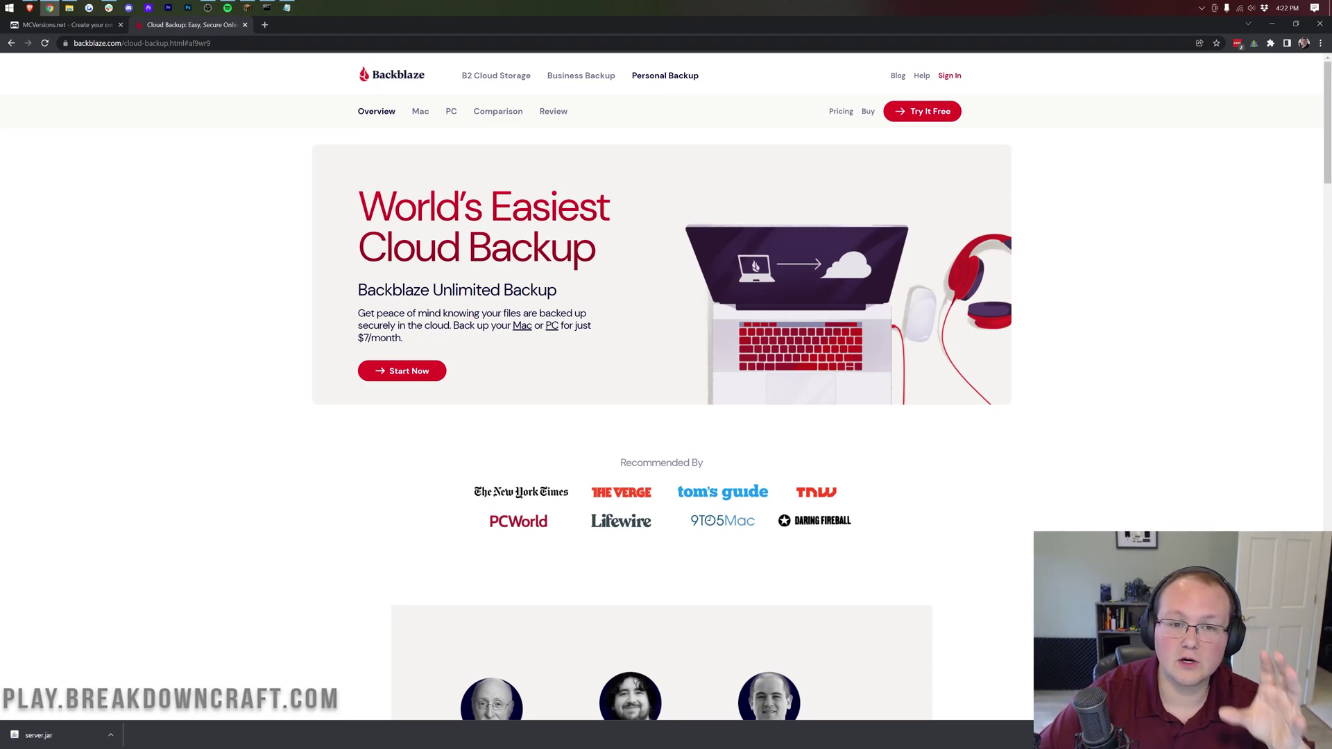
Reload the Backblaze Cloud Backup page in Chrome.
left_click(666, 76)
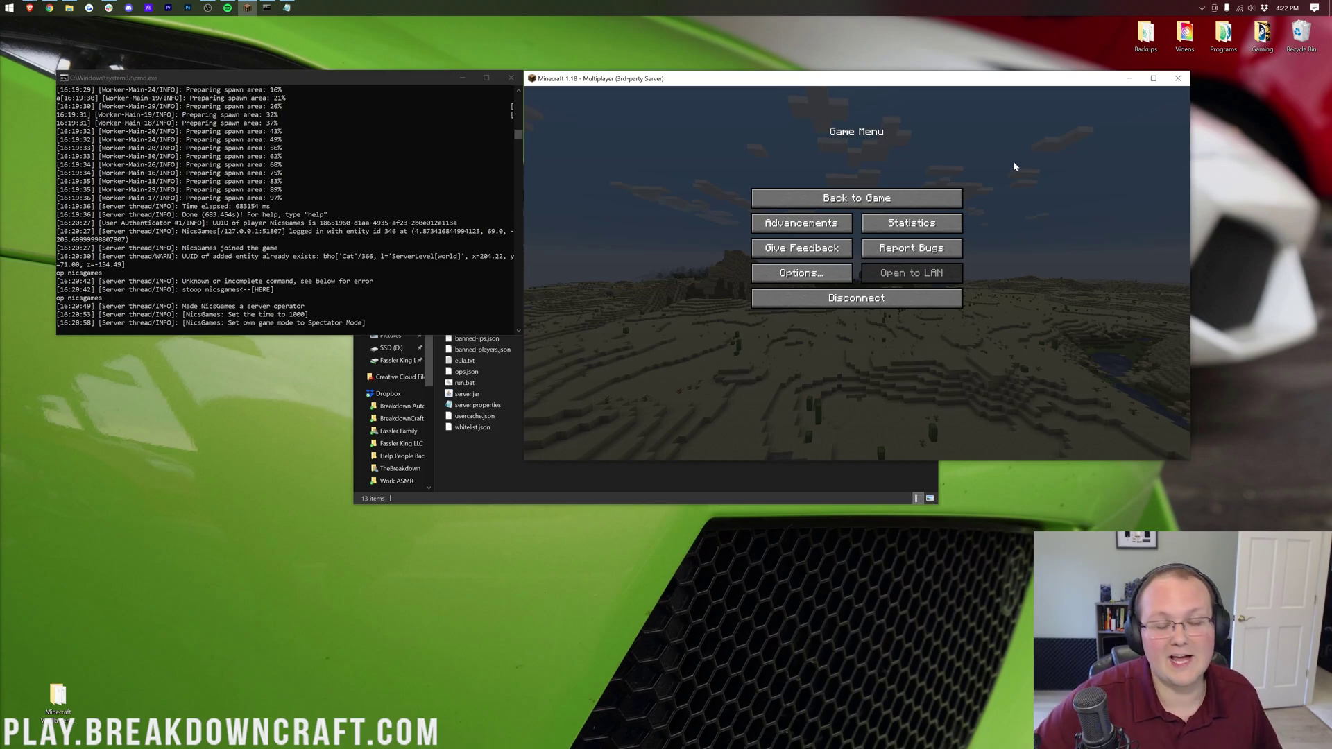
Bring the Minecraft window back from the hidden tray icons and resume the game.
left_click(1203, 6)
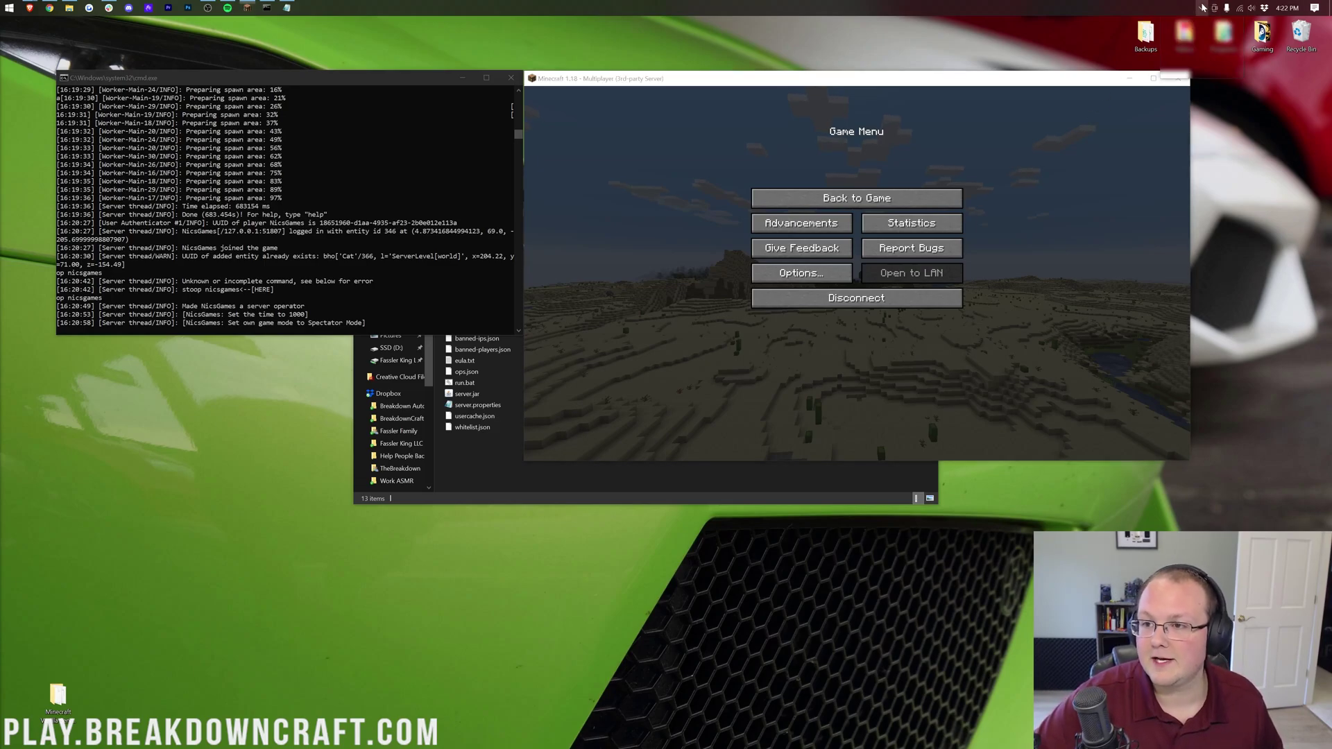
left_click(1075, 168)
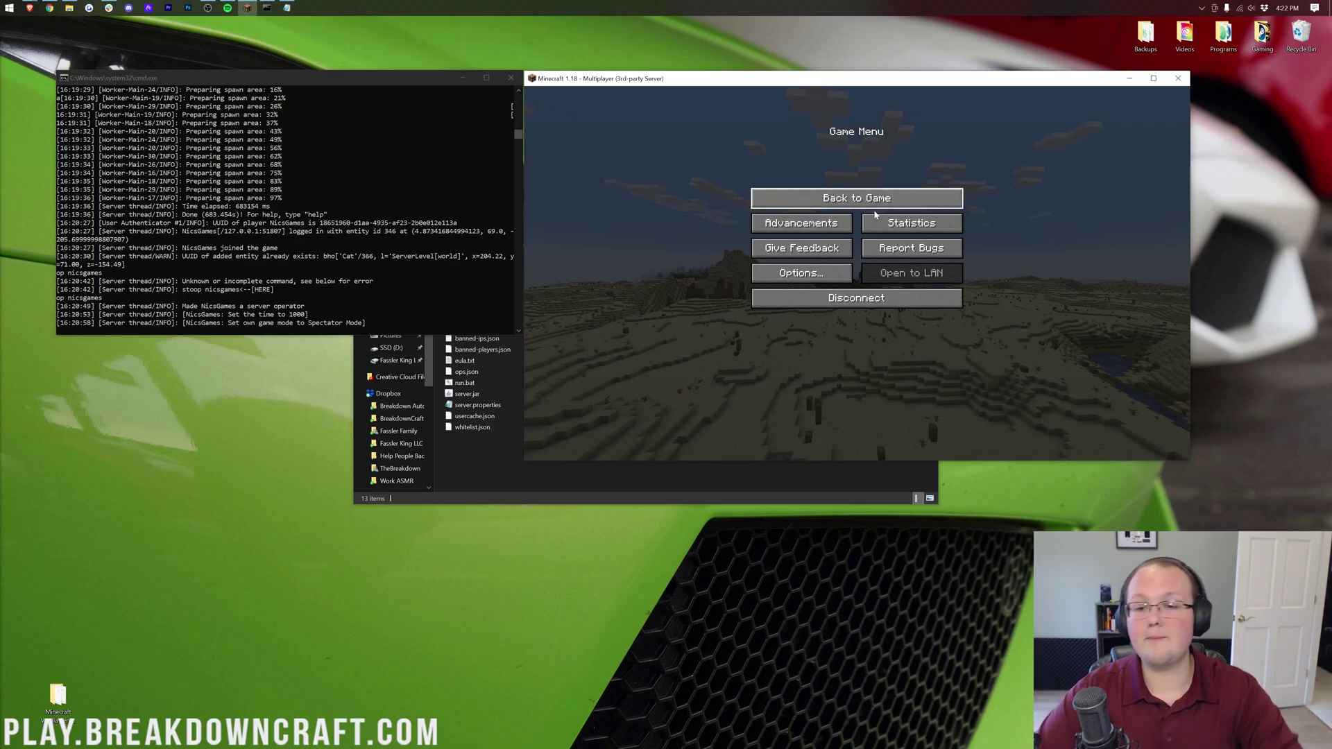
left_click(856, 197)
Fly forward over the desert toward the village and green plains.
key("w")
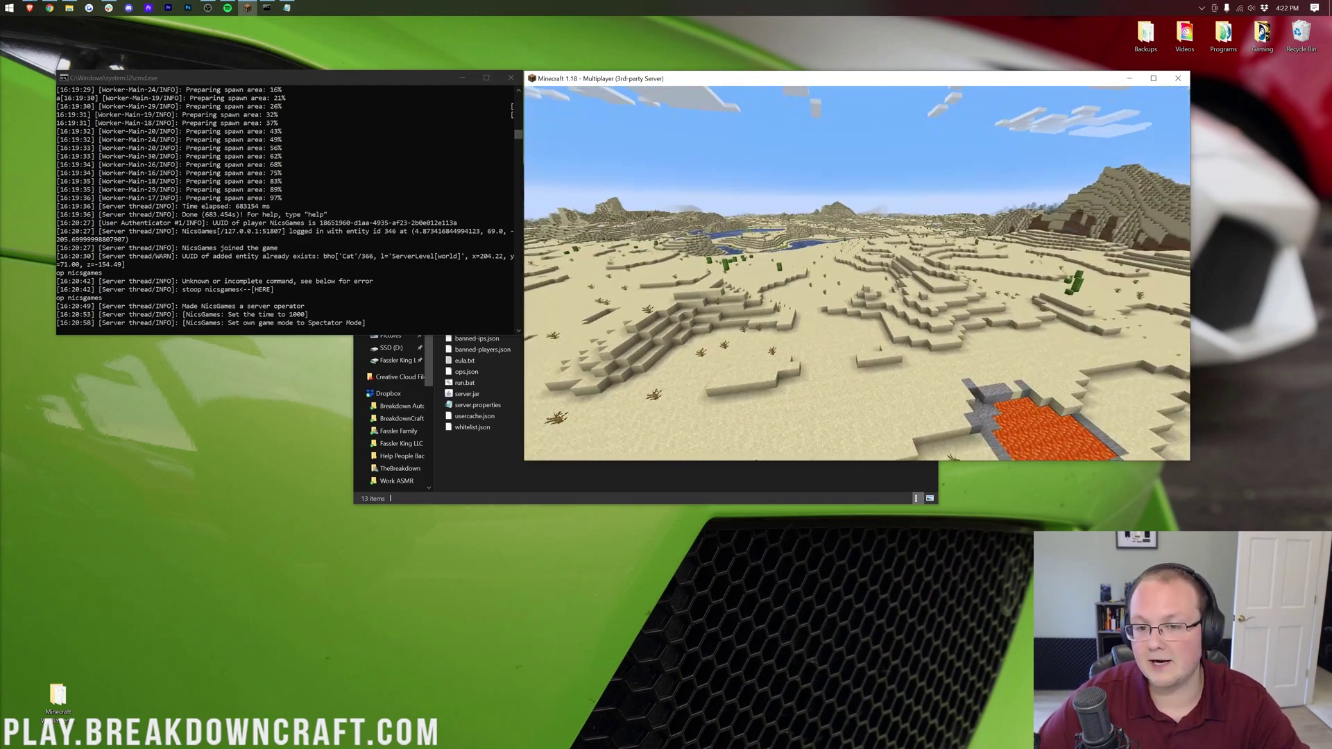
key("w")
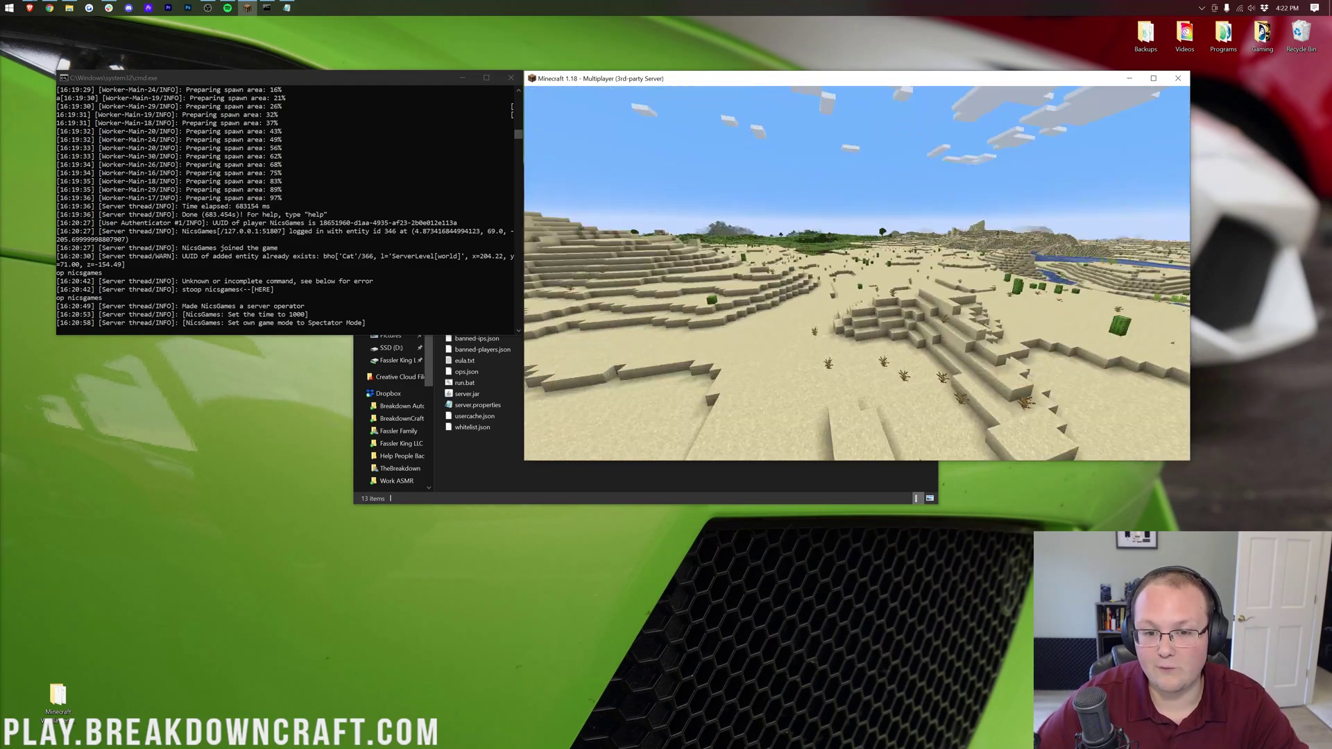
key("w")
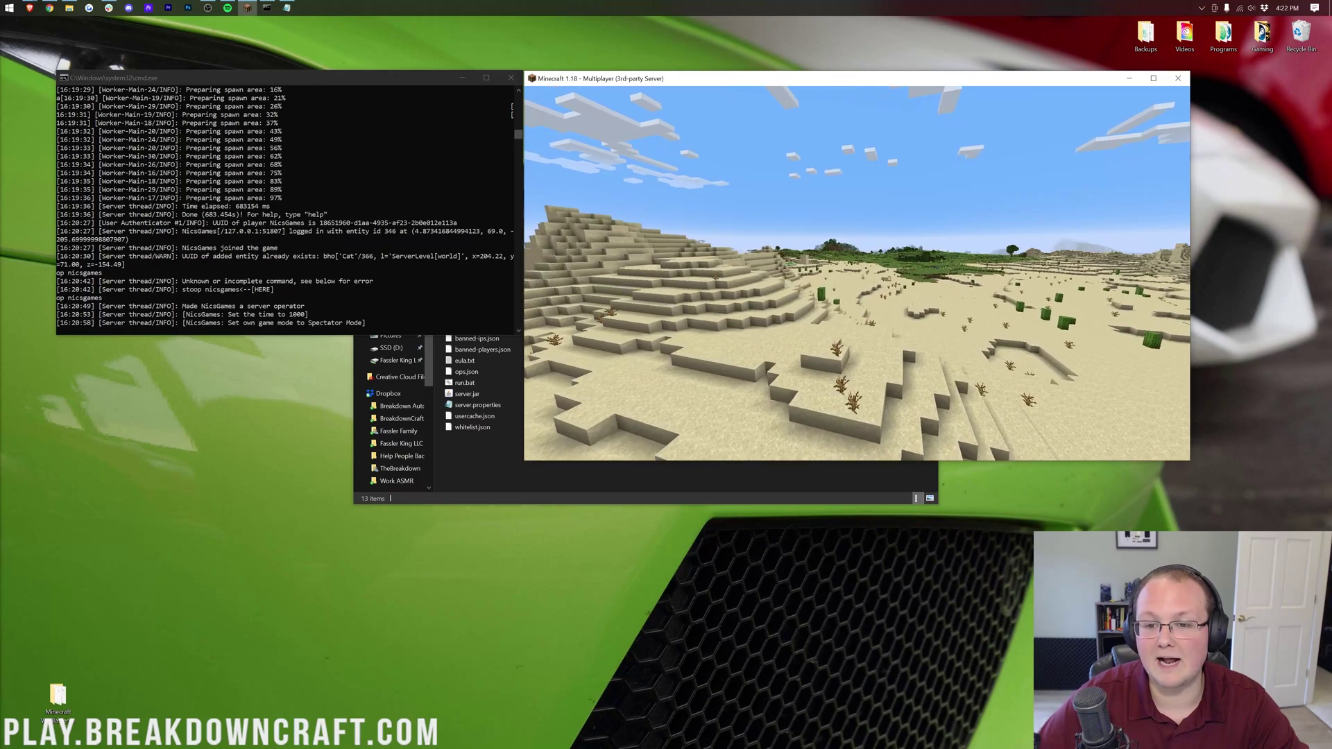
key("w")
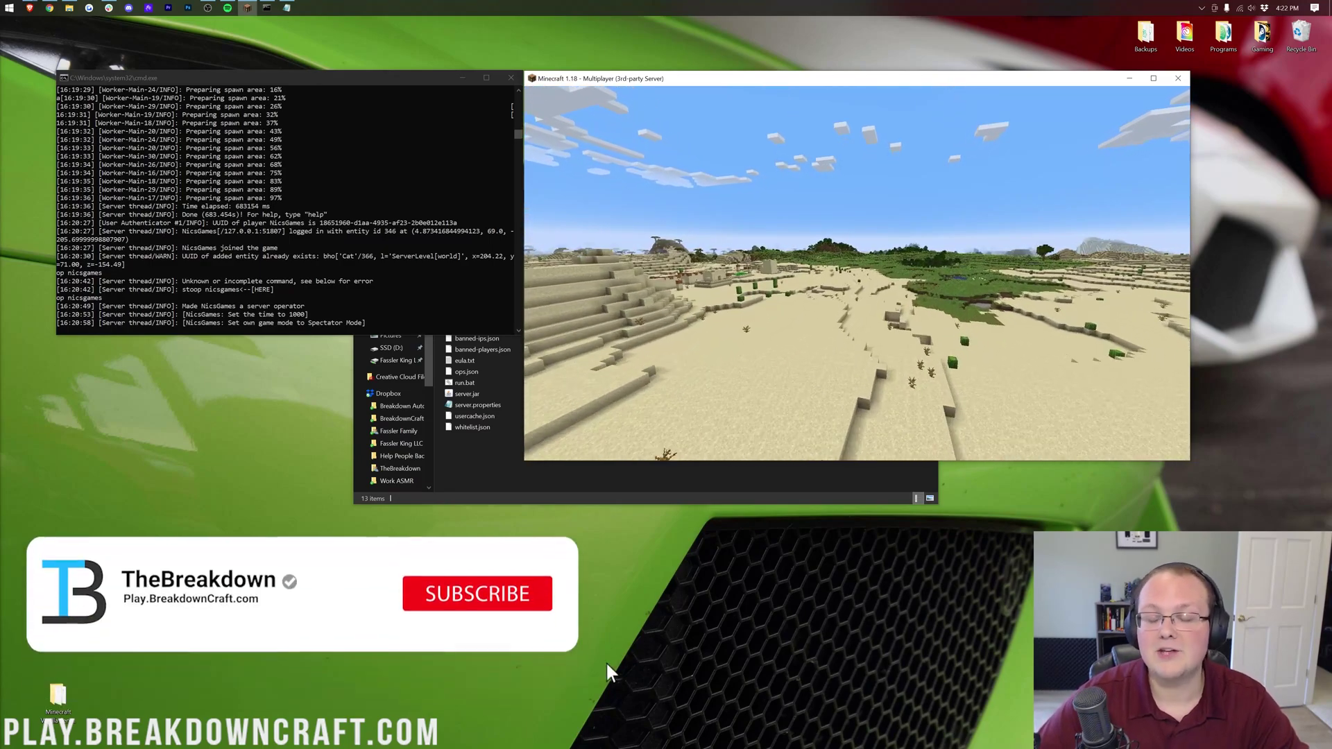
key("w")
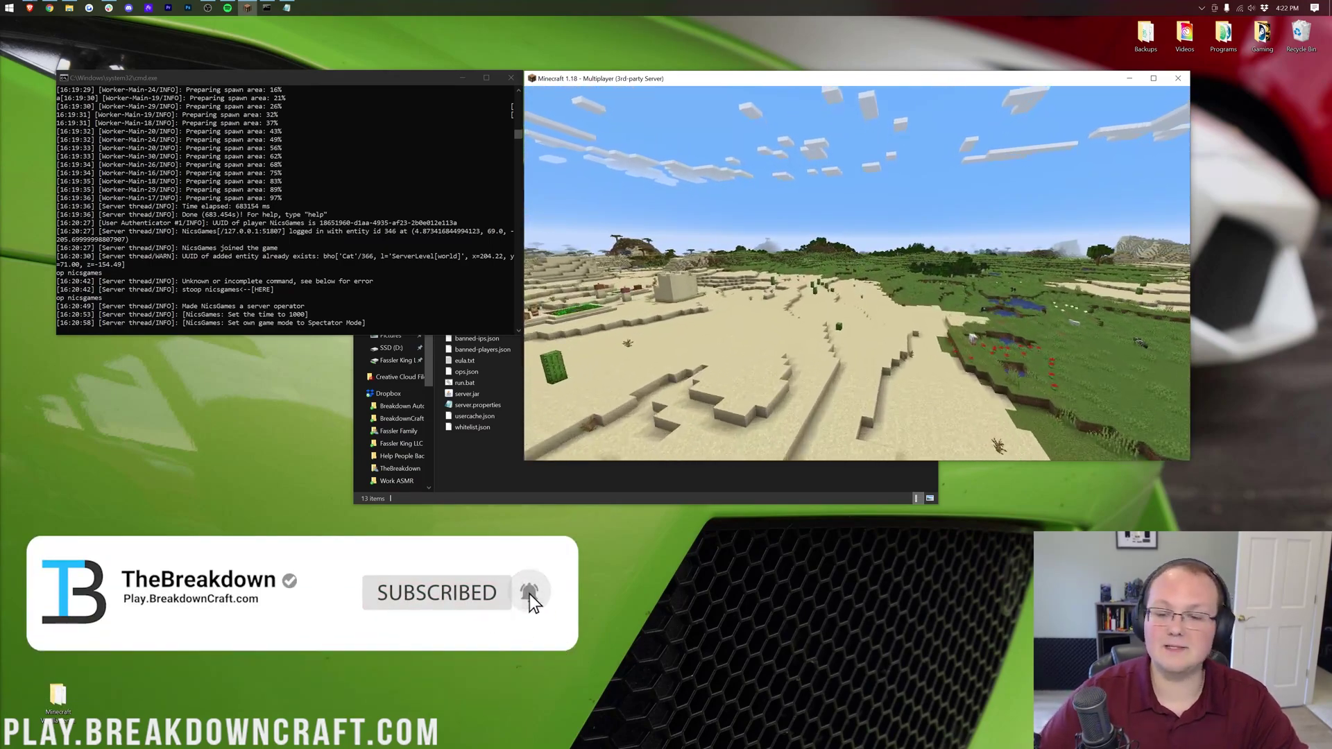
key("w")
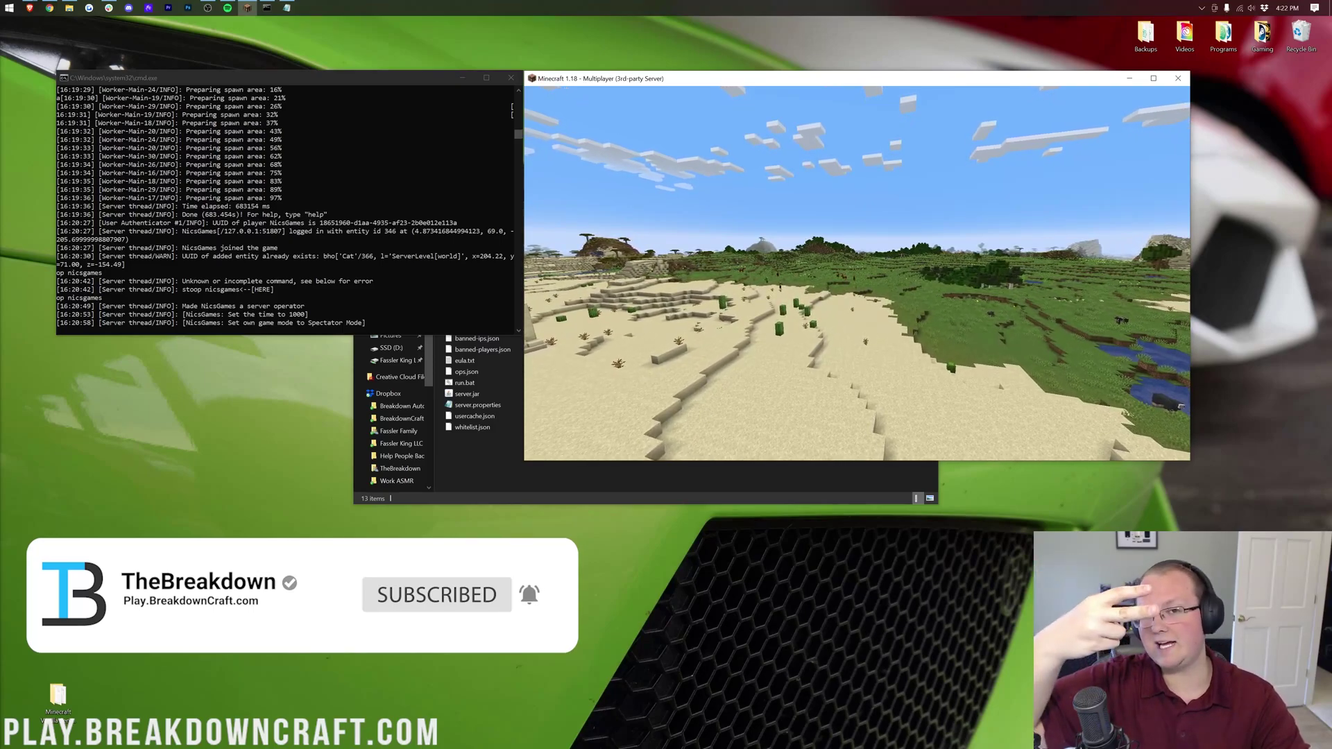